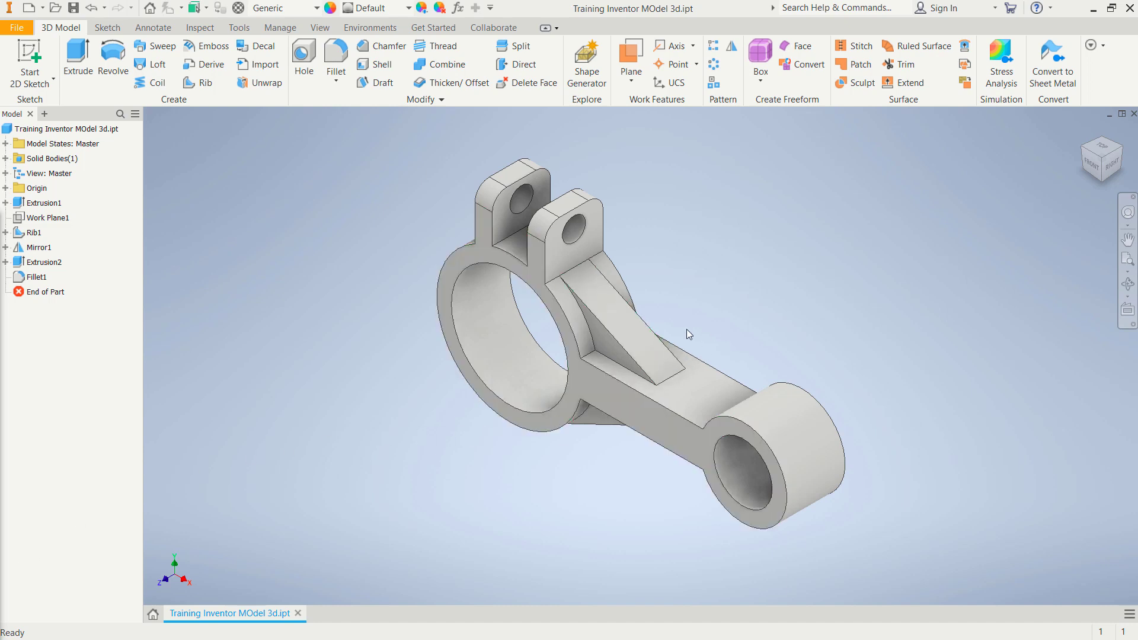
Create a new drawing document alongside the open part model and keep the drawing active
shift+middle_drag(688, 329, 675, 292)
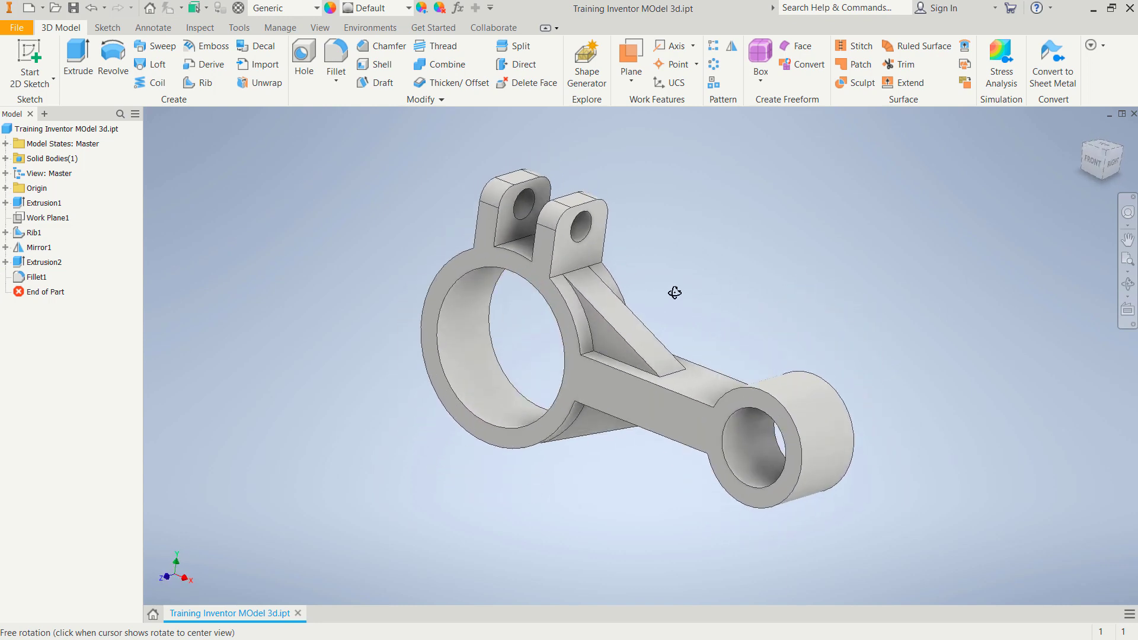
click(18, 28)
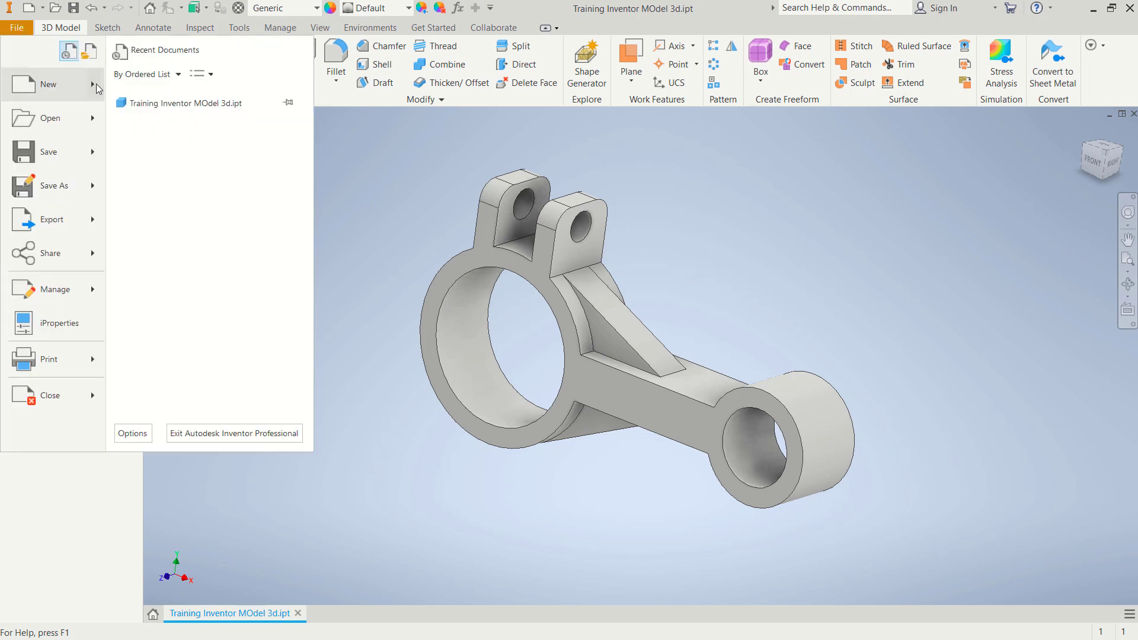
mouse_move(95, 86)
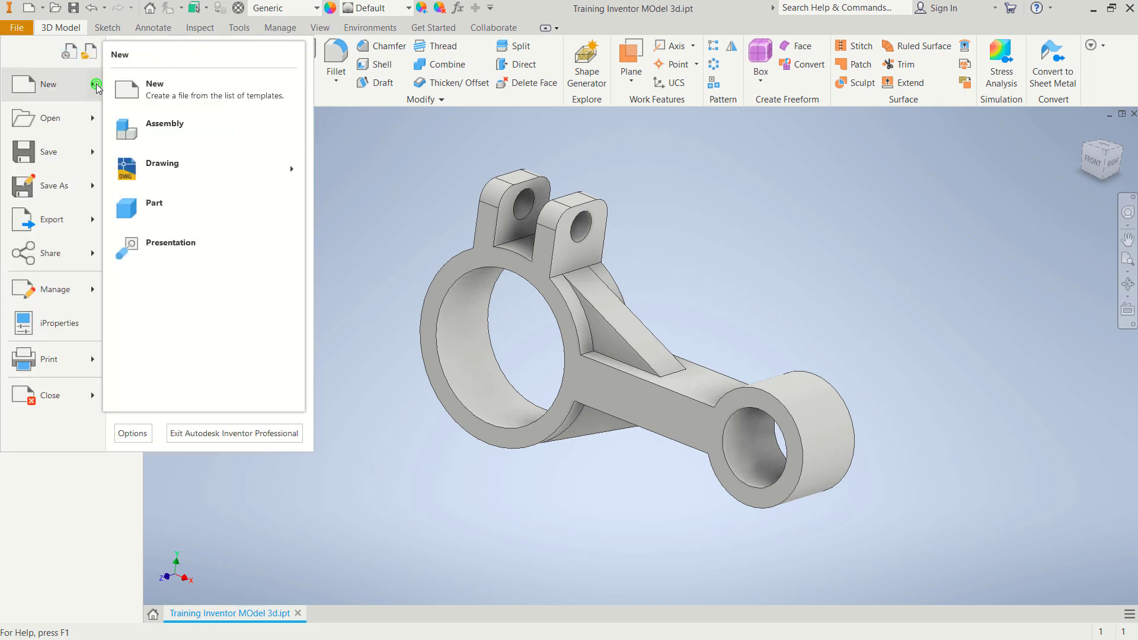
click(175, 170)
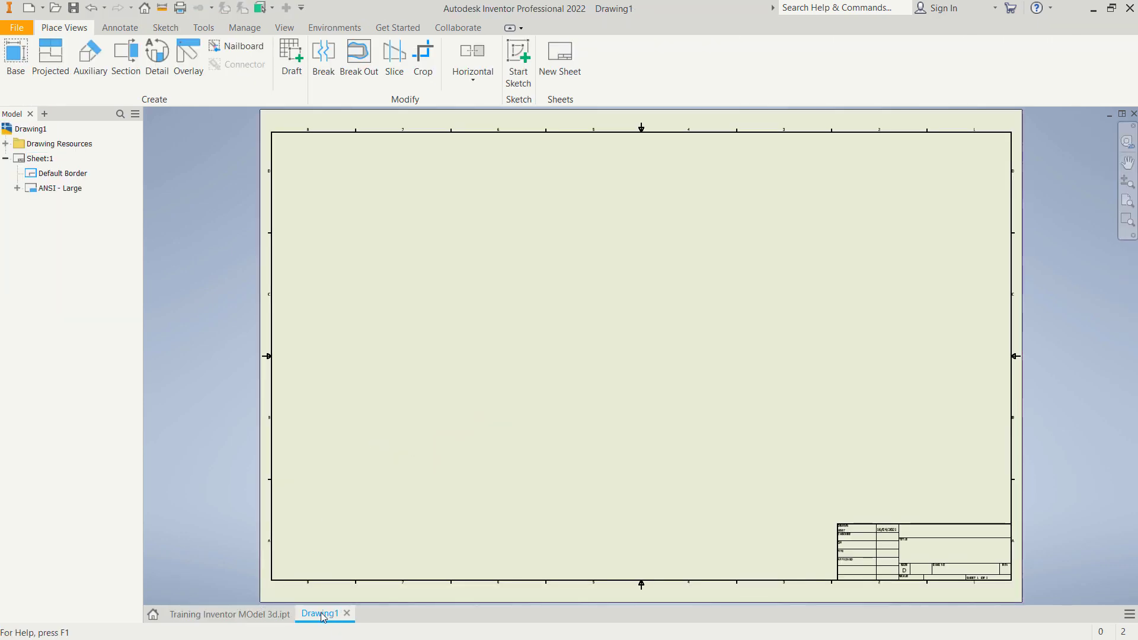
click(217, 615)
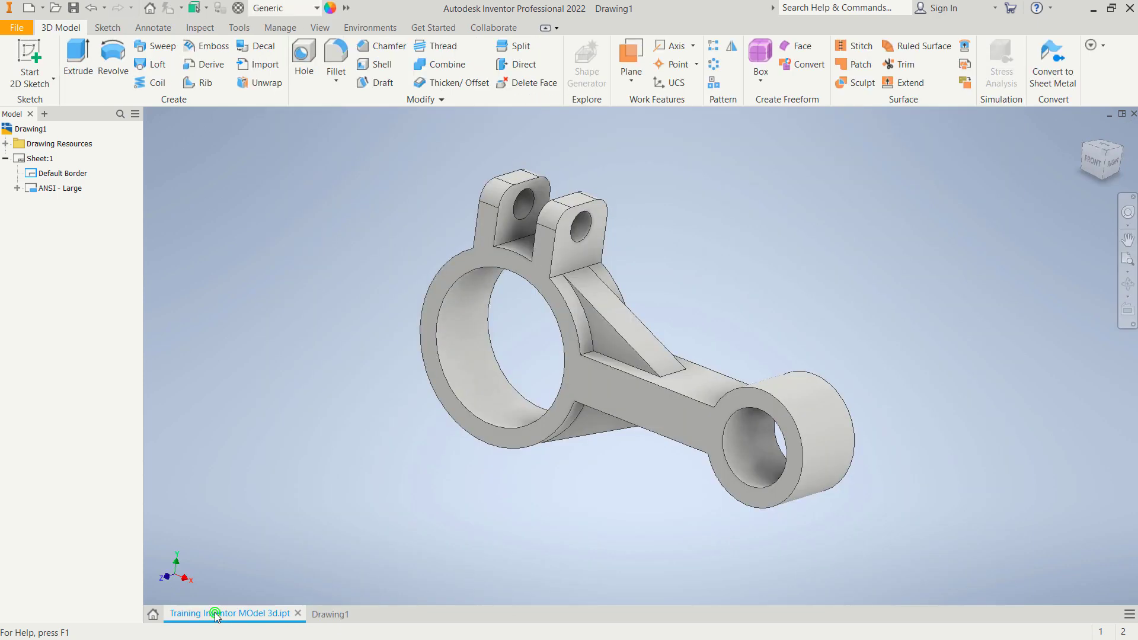
click(333, 620)
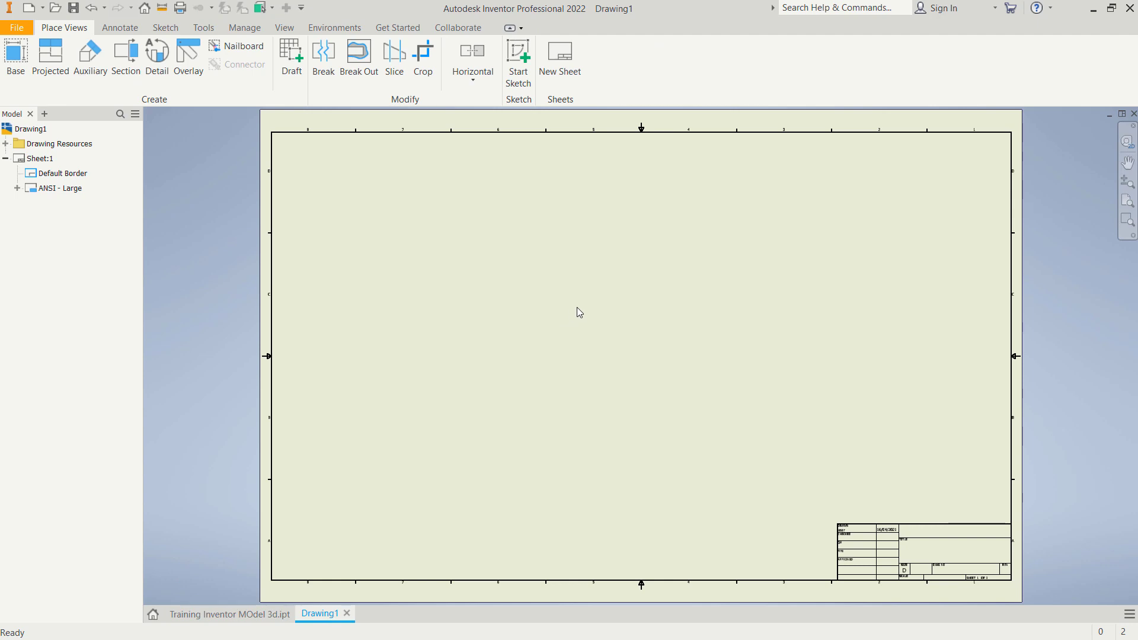
Set the drawing's active standard to Default Standard (ISO) in the document settings
click(203, 28)
click(207, 76)
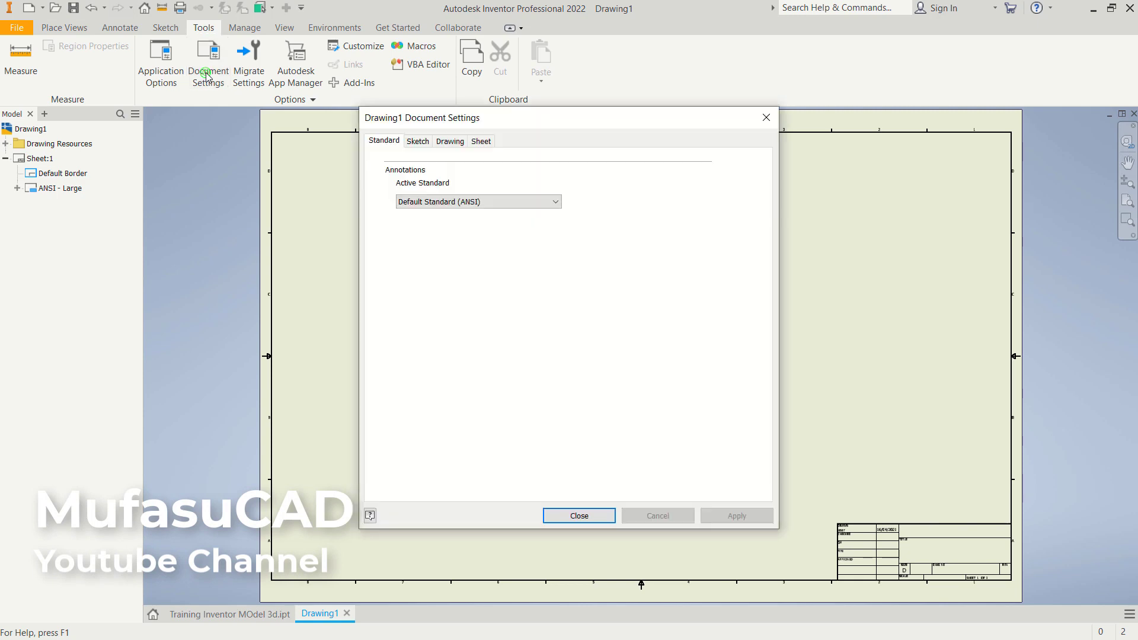
click(468, 201)
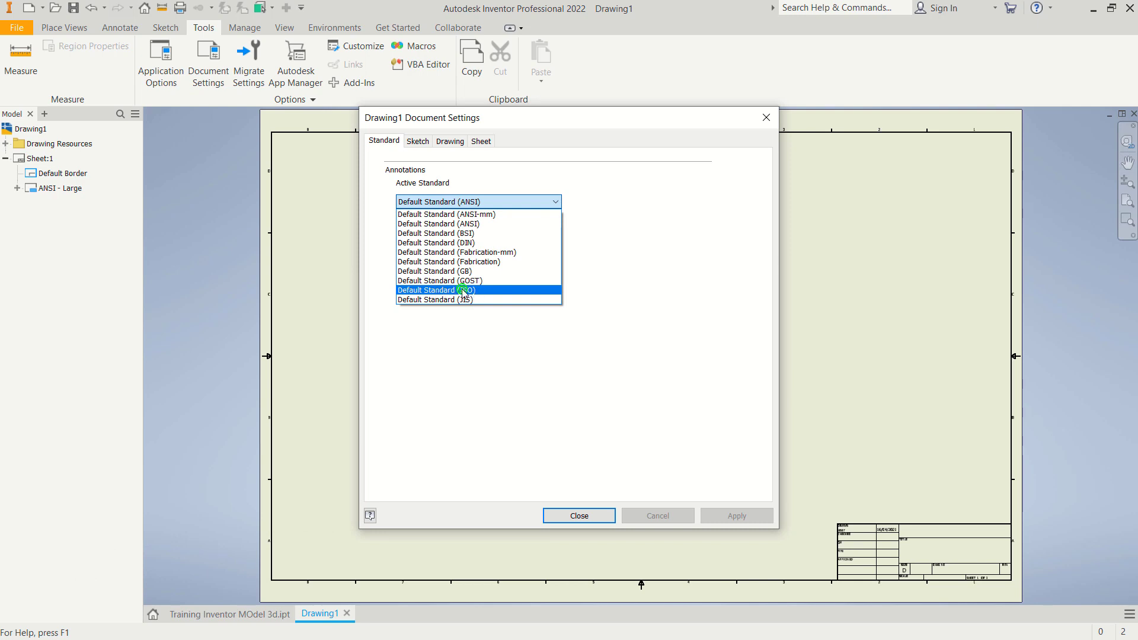
click(464, 290)
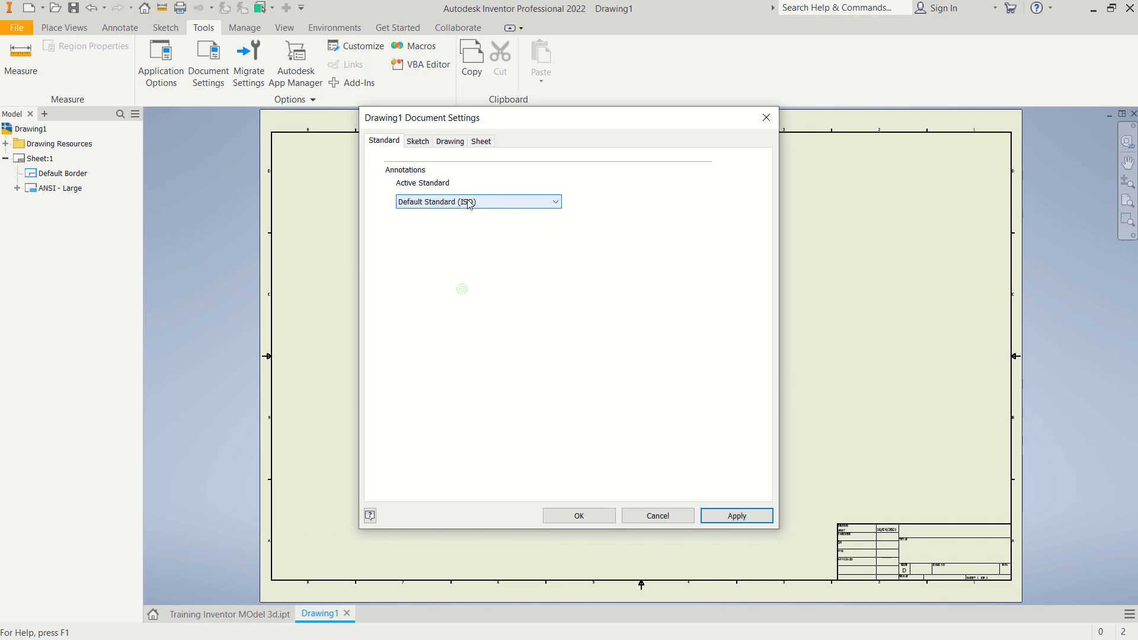
click(745, 514)
click(581, 516)
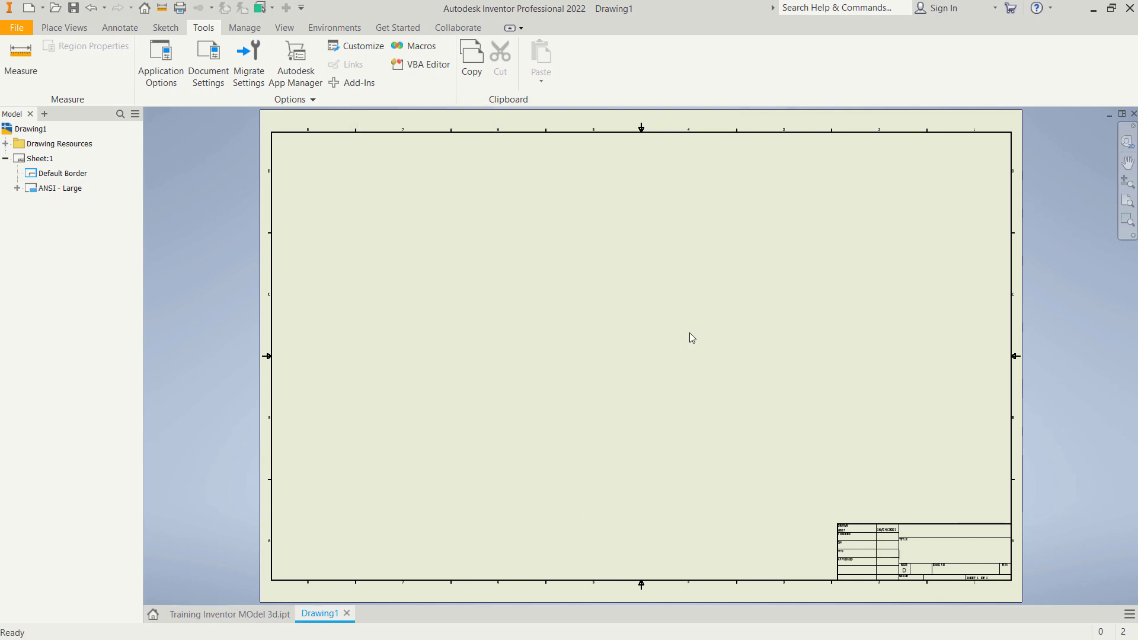
Delete the default border and the ANSI - Large title block from Sheet:1
scroll(689, 332, up, 3)
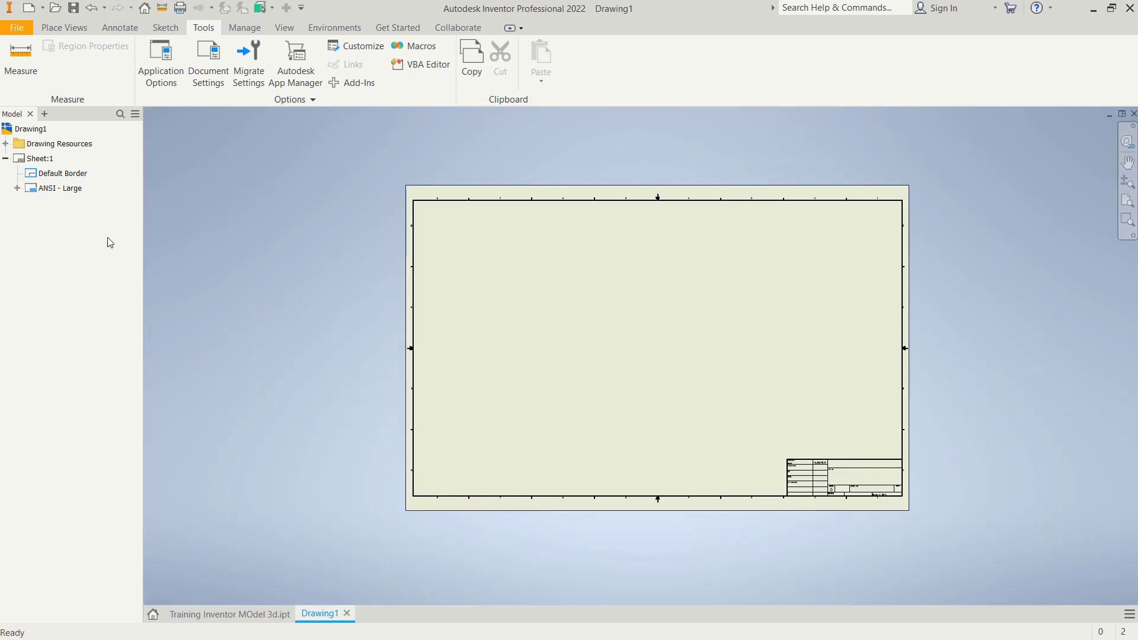
right_click(66, 174)
click(90, 193)
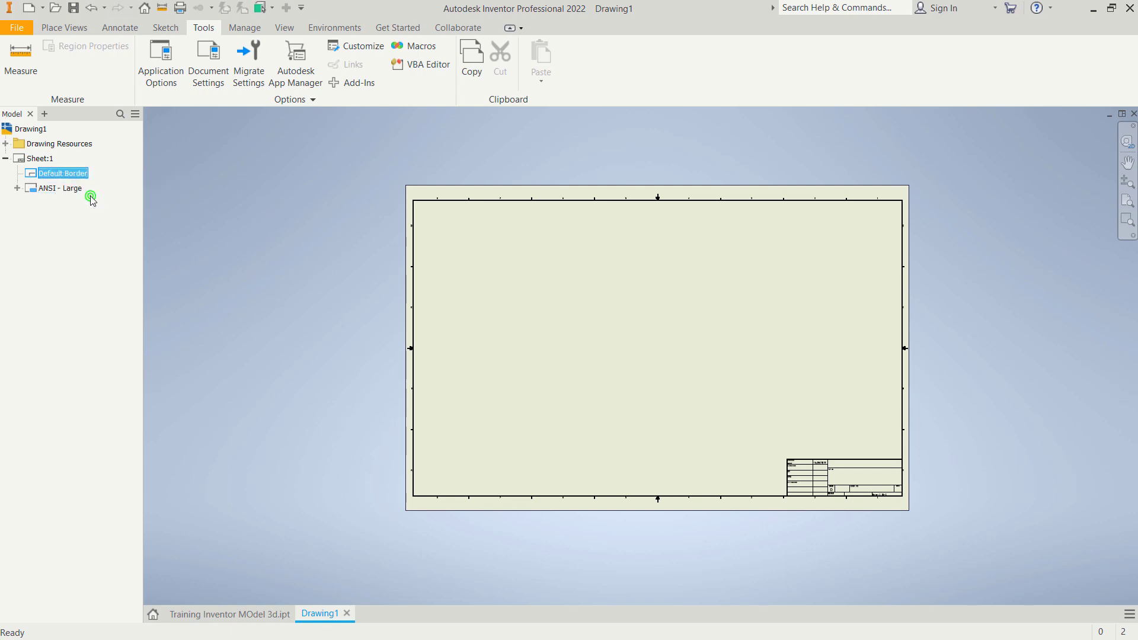
right_click(51, 177)
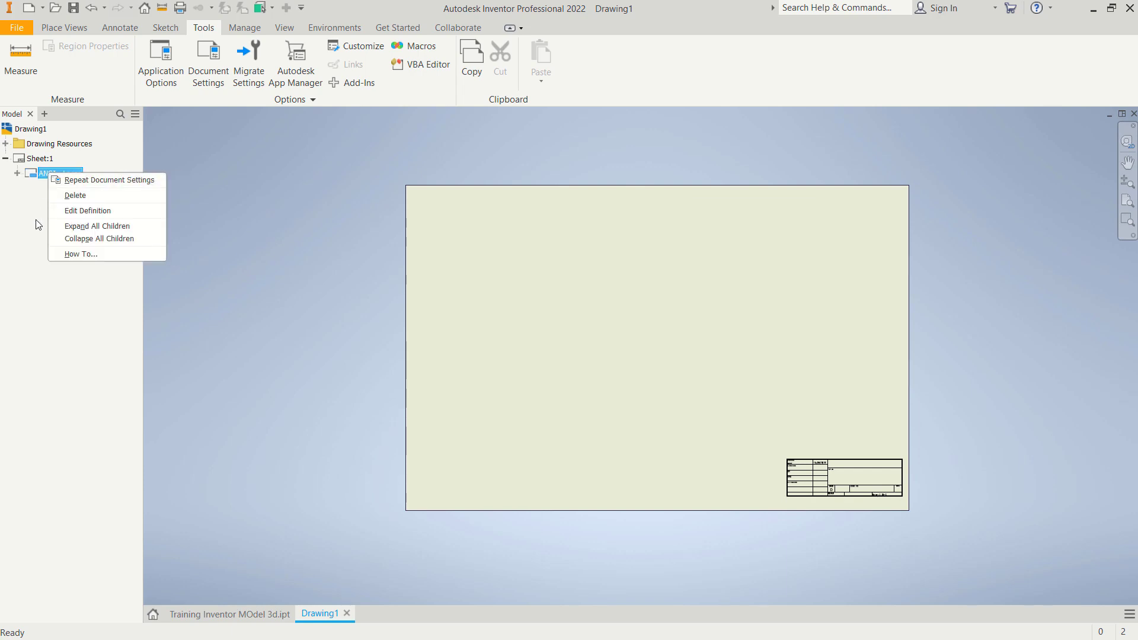
click(86, 197)
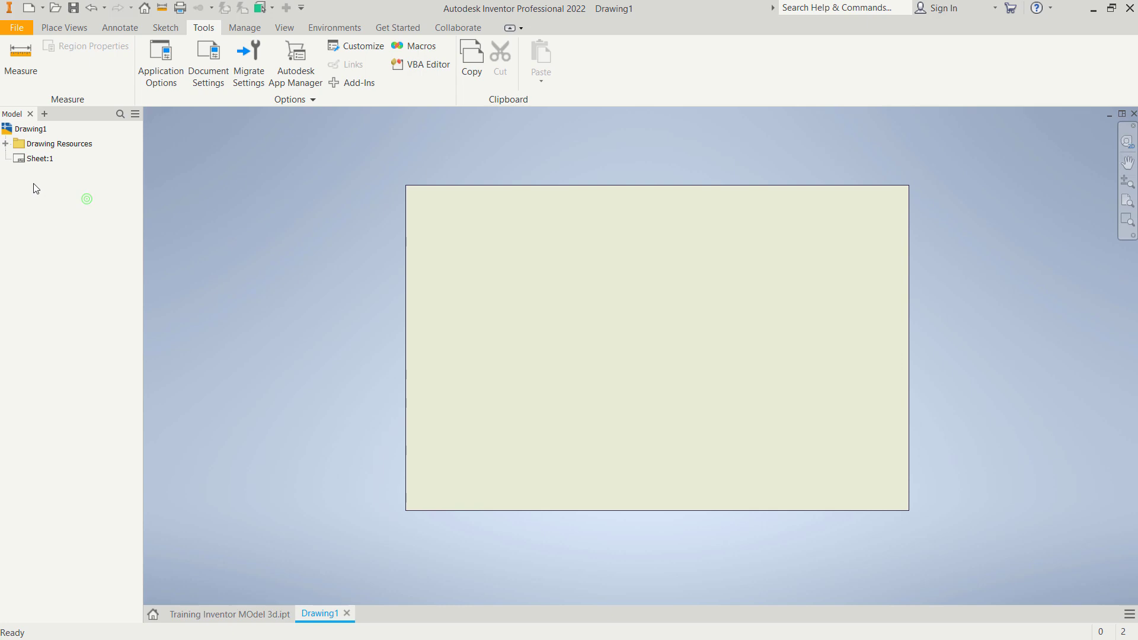
Set Sheet:1 to A4 size in portrait orientation
click(6, 144)
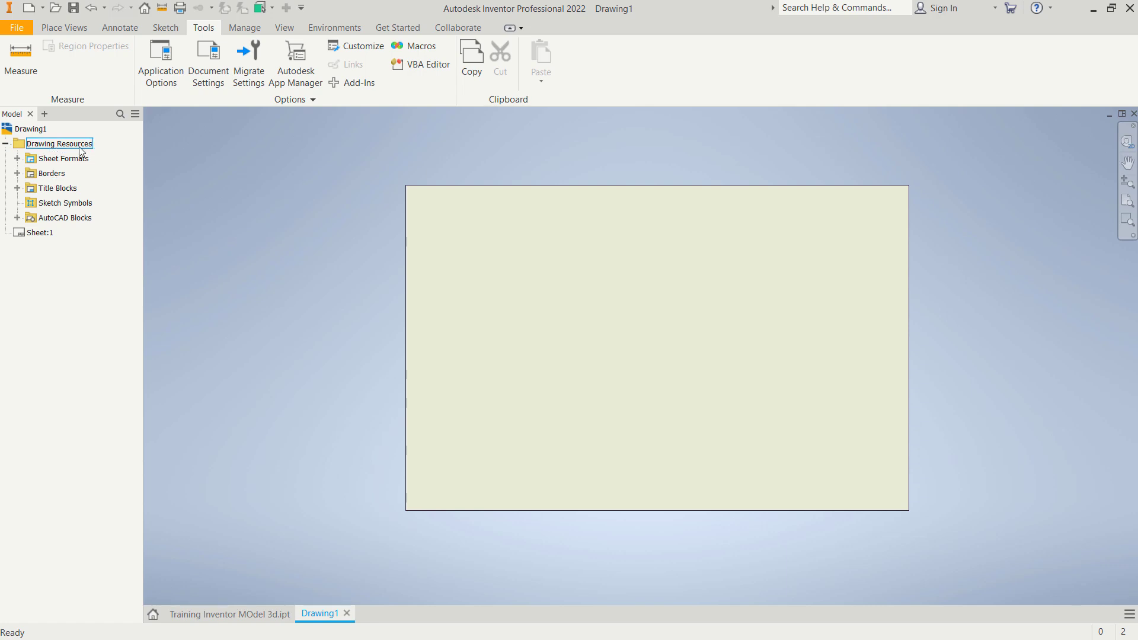
right_click(43, 237)
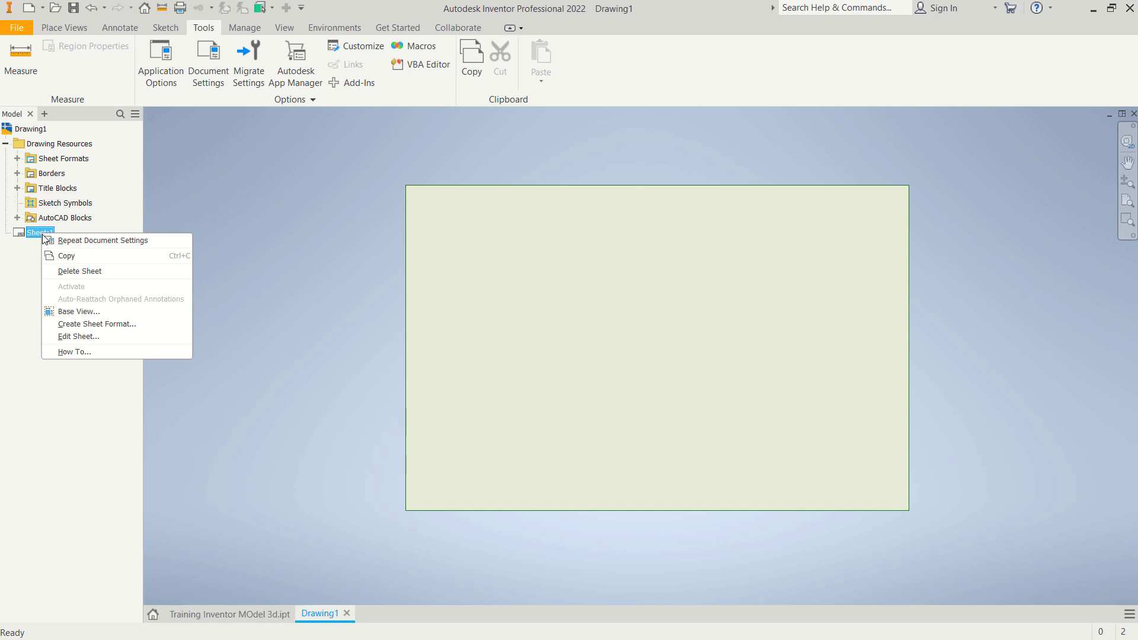
click(88, 337)
click(242, 120)
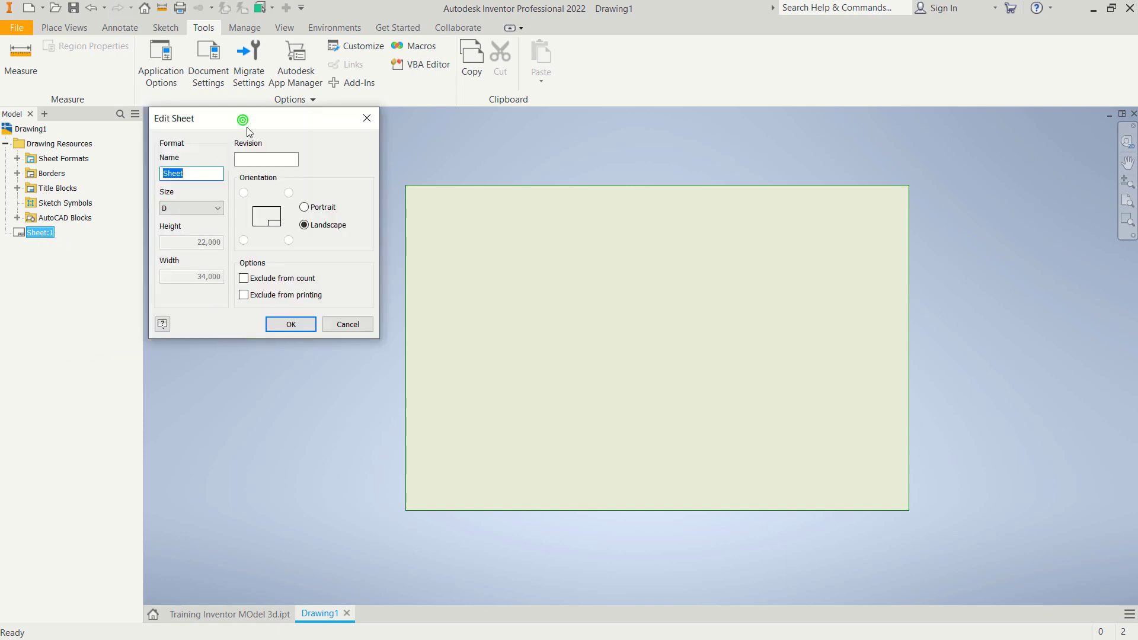
drag(247, 127, 298, 194)
click(255, 275)
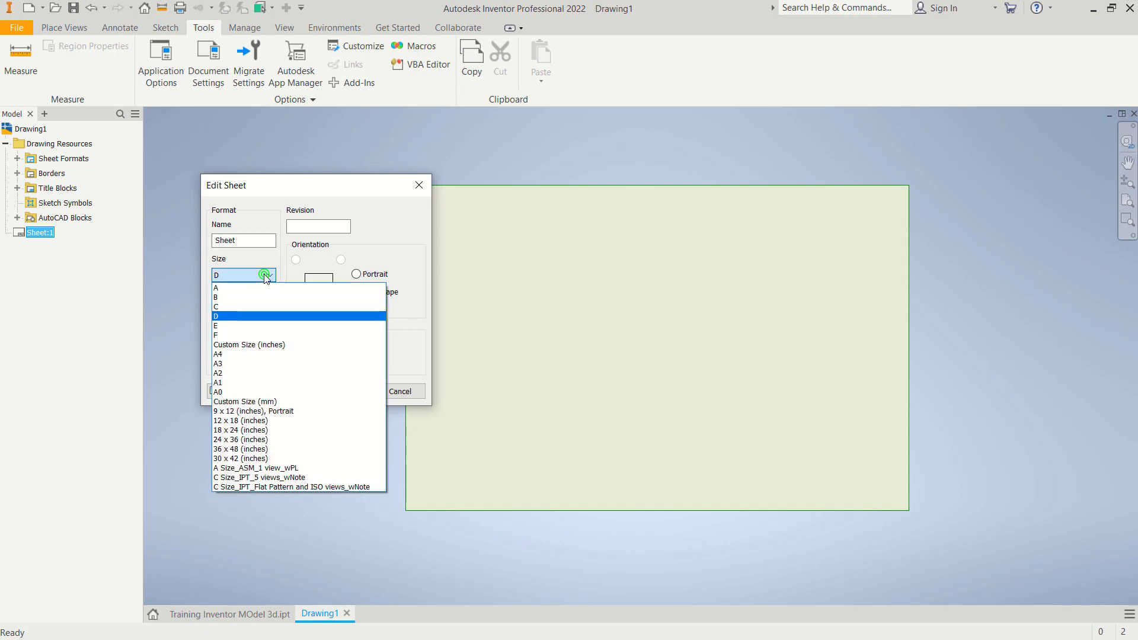
click(221, 354)
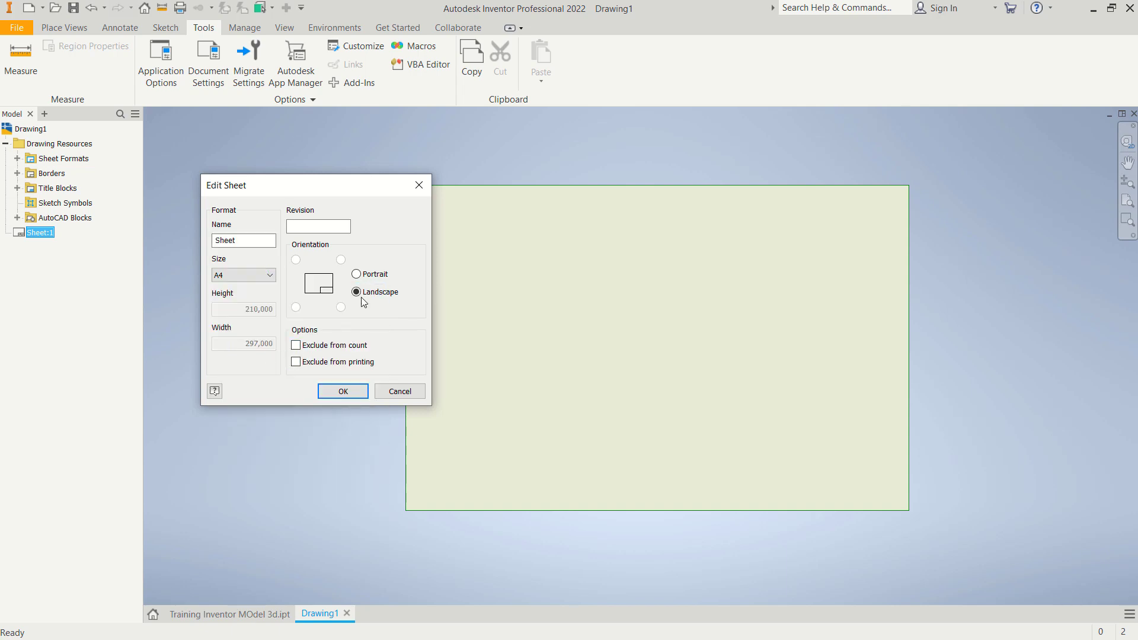
click(368, 275)
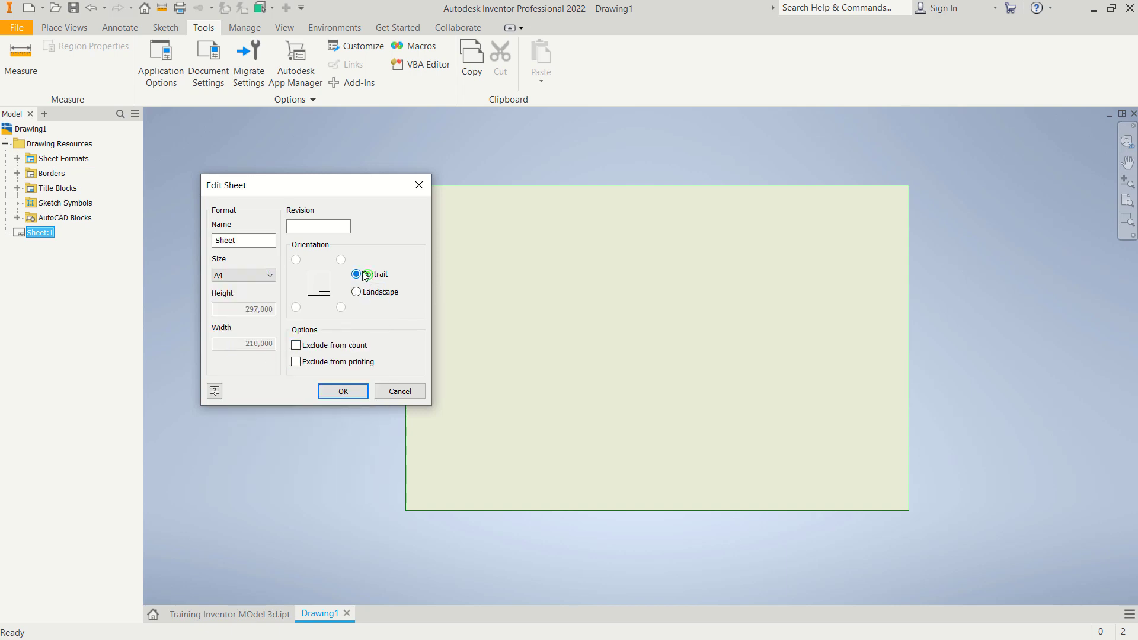
click(342, 391)
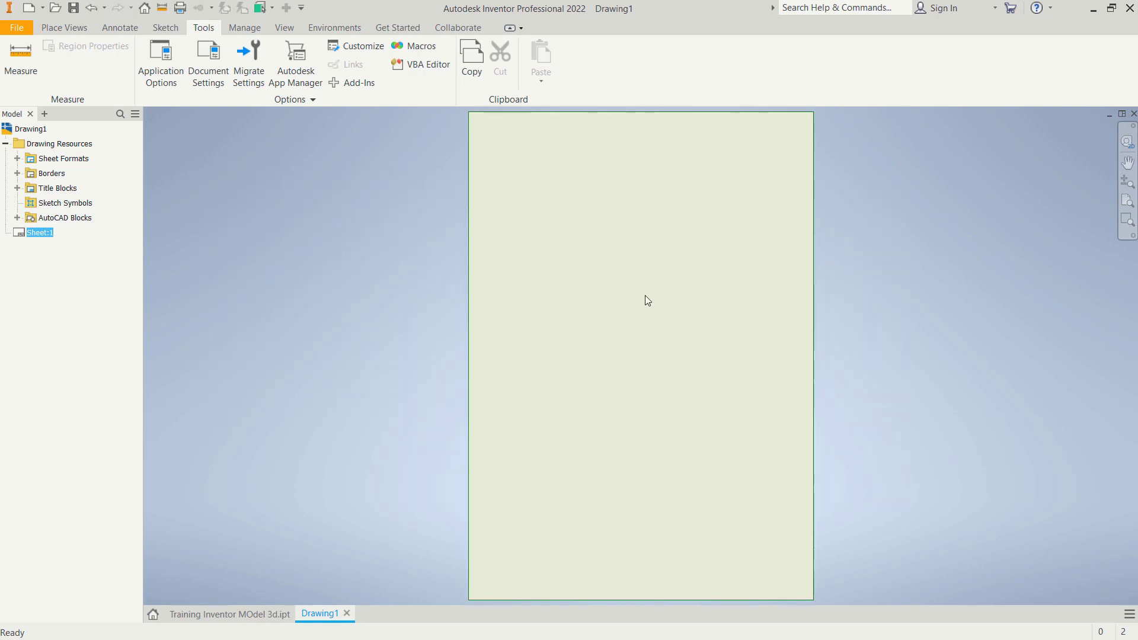
Start defining a new custom border in the drawing resources
scroll(658, 288, up, 3)
scroll(658, 288, down, 5)
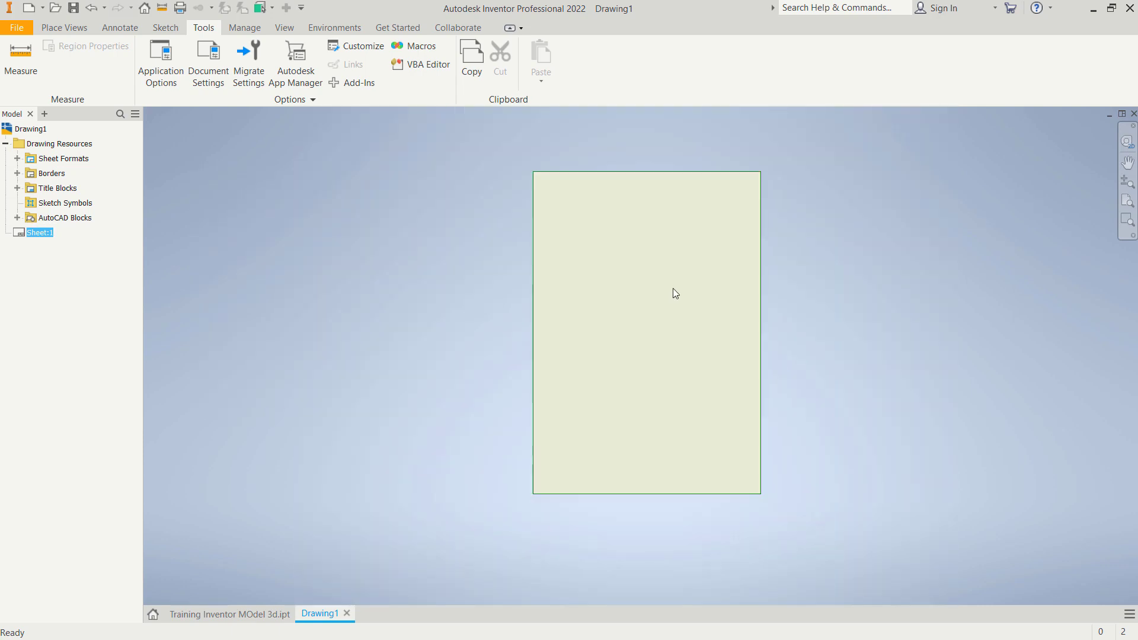
middle_drag(709, 287, 655, 305)
scroll(649, 300, up, 4)
scroll(648, 300, down, 3)
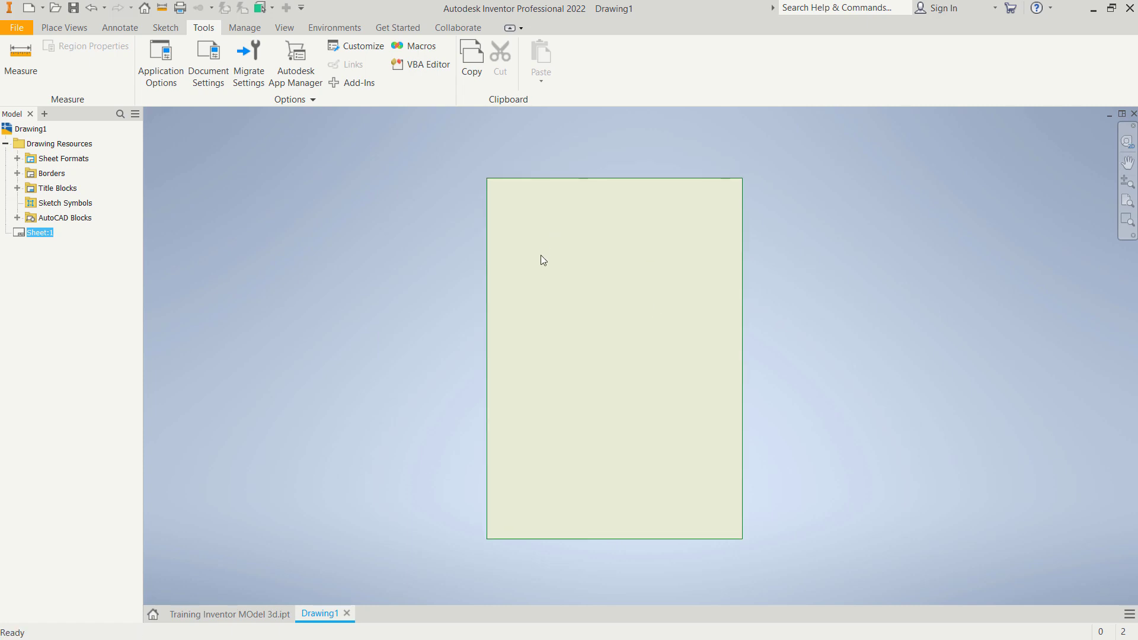
click(18, 174)
right_click(45, 174)
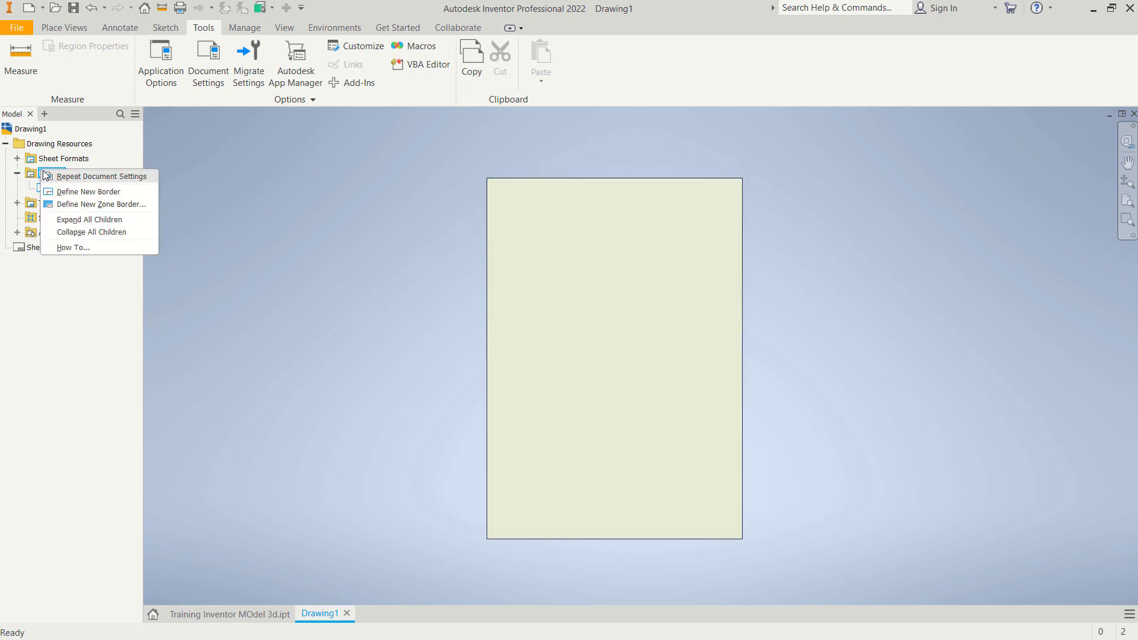
click(86, 193)
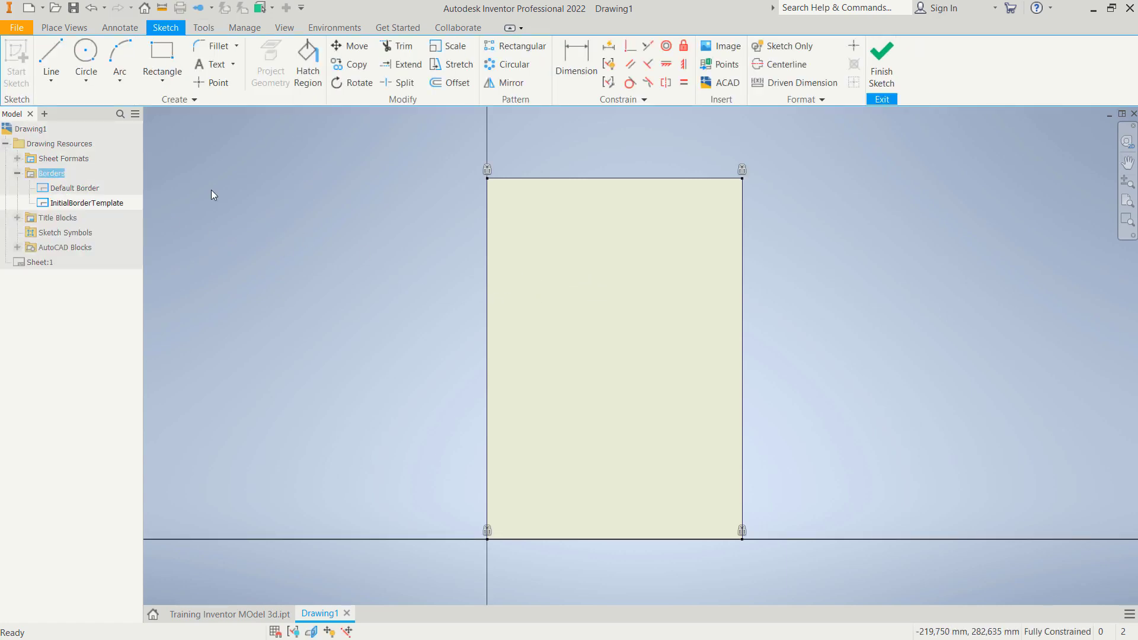
Sketch a border rectangle inside the sheet, its upper-left corner about 23 mm from the left edge and 29 mm from the top edge
click(162, 58)
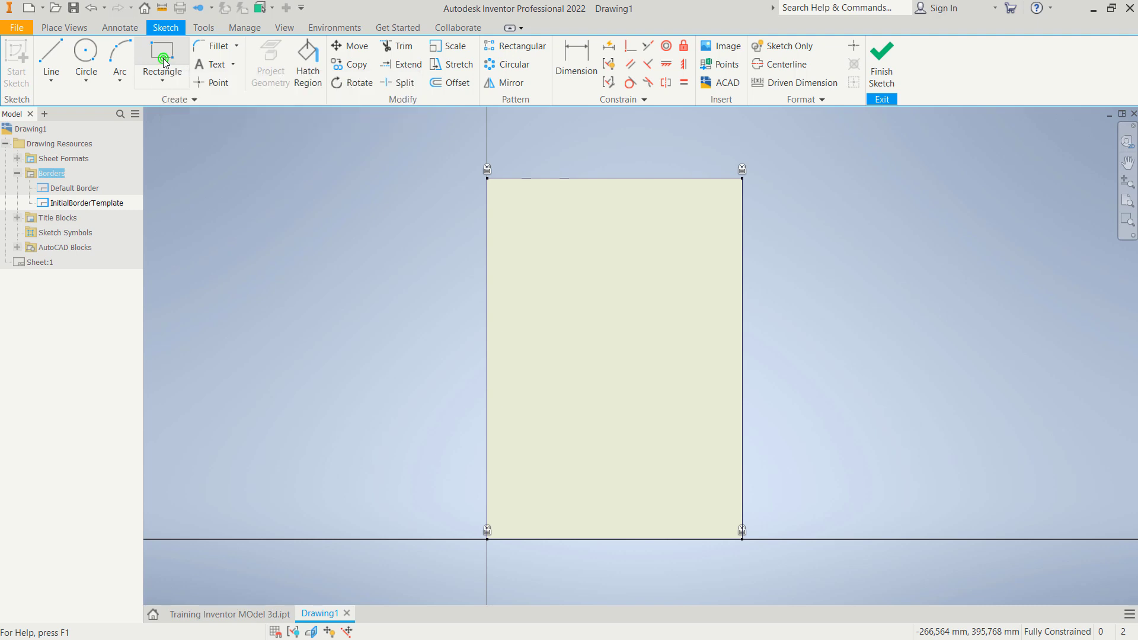
click(514, 213)
click(718, 511)
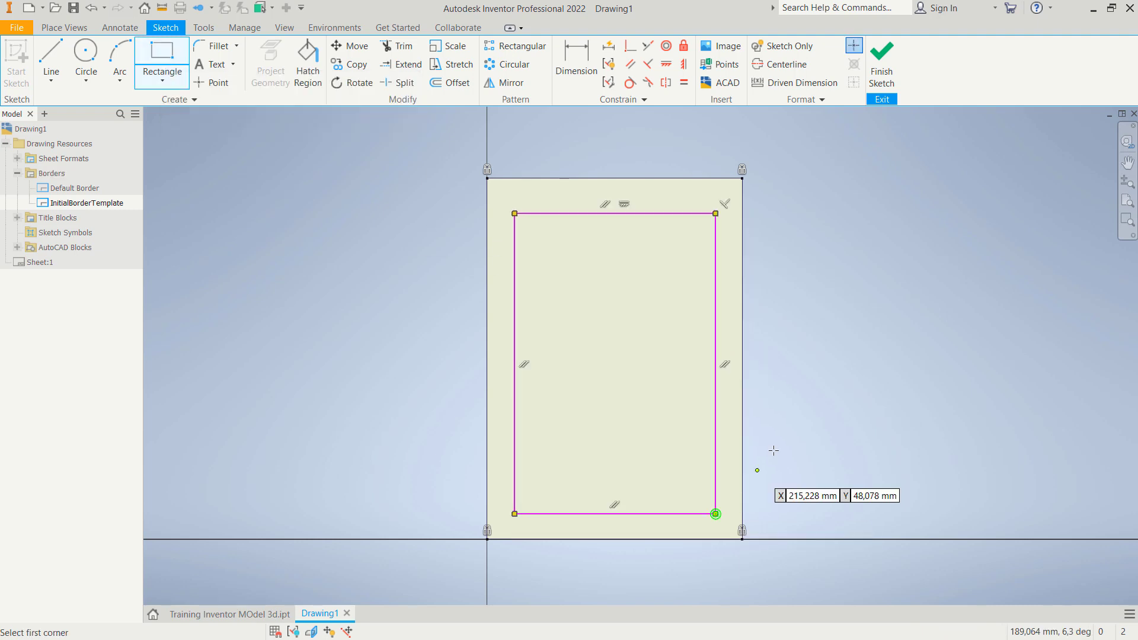
Dimension the vertical distance between the rectangle's upper-left corner and the sheet's upper-left corner as 10 mm
scroll(482, 178, down, 2)
scroll(469, 158, up, 2)
scroll(469, 158, up, 2)
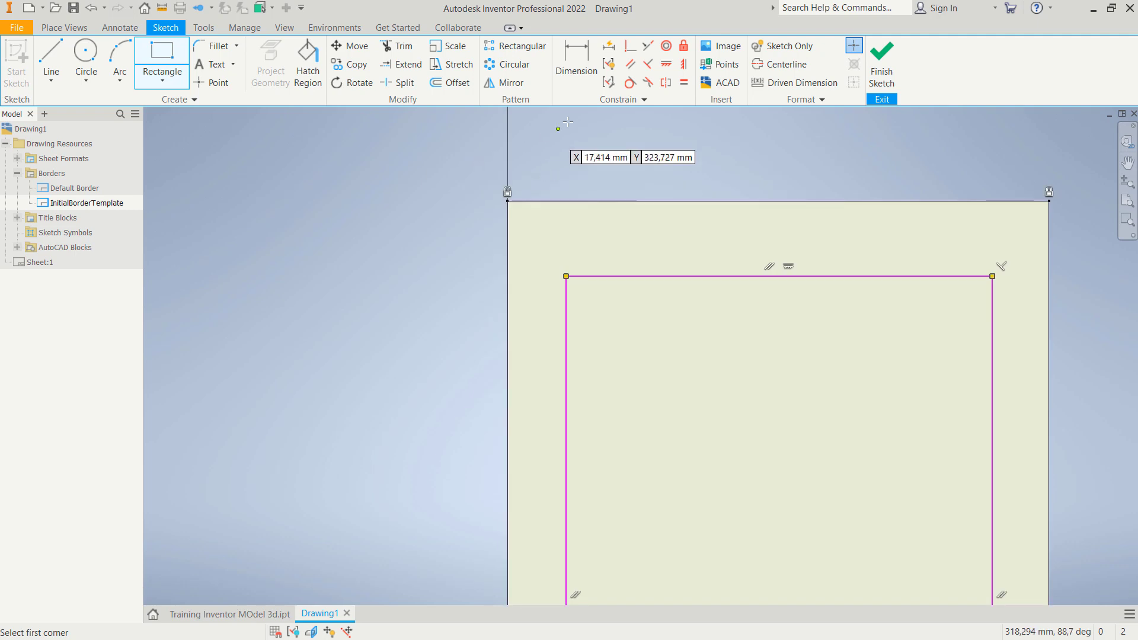
click(576, 62)
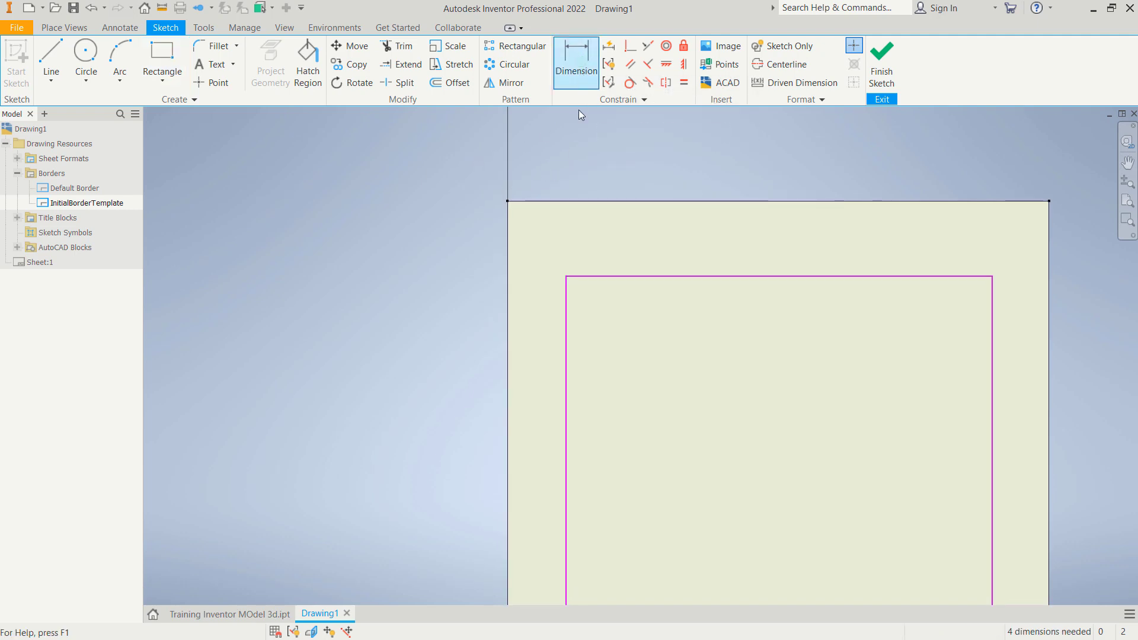
click(508, 201)
click(452, 245)
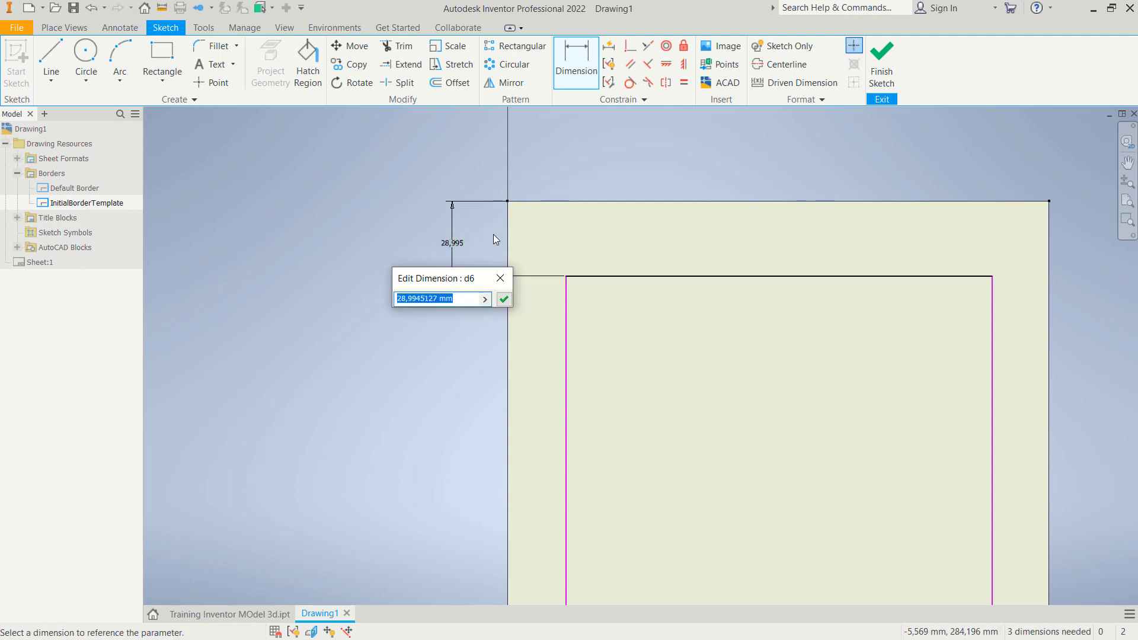
text(10)
click(503, 300)
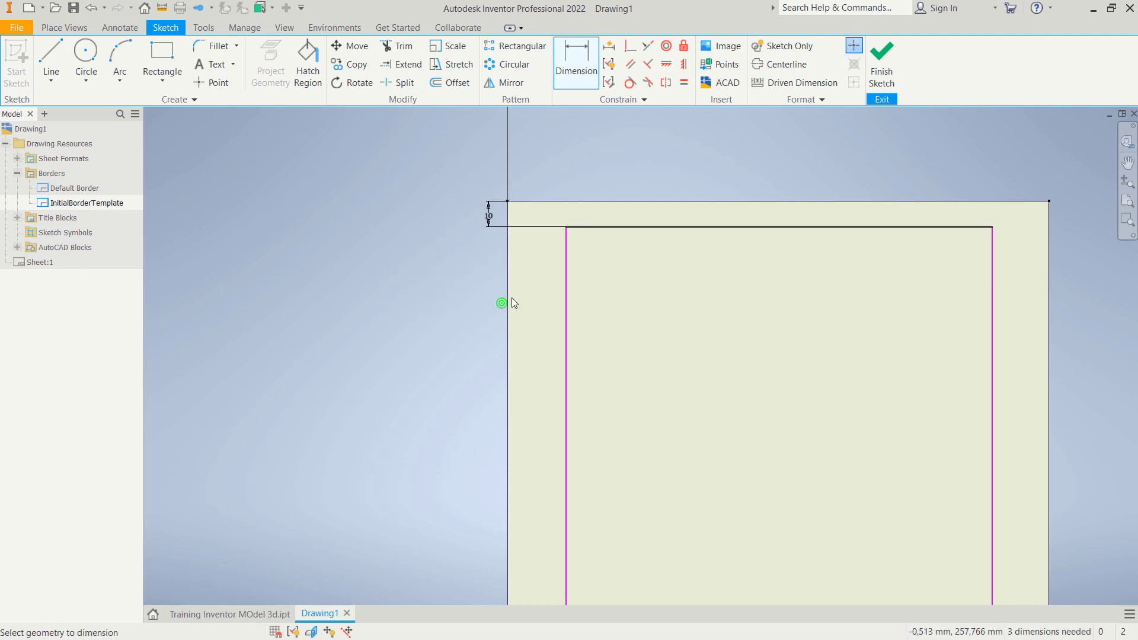
Dimension the horizontal distance between the rectangle's upper-left corner and the sheet's upper-left corner as 10 mm
click(566, 227)
click(508, 201)
click(552, 168)
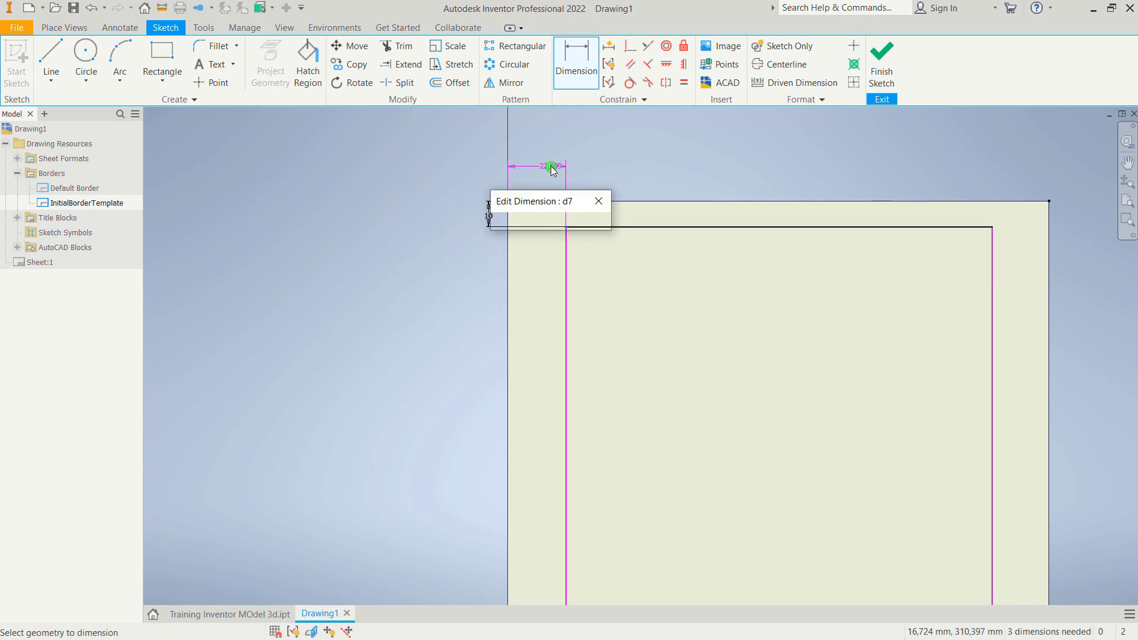
text(10)
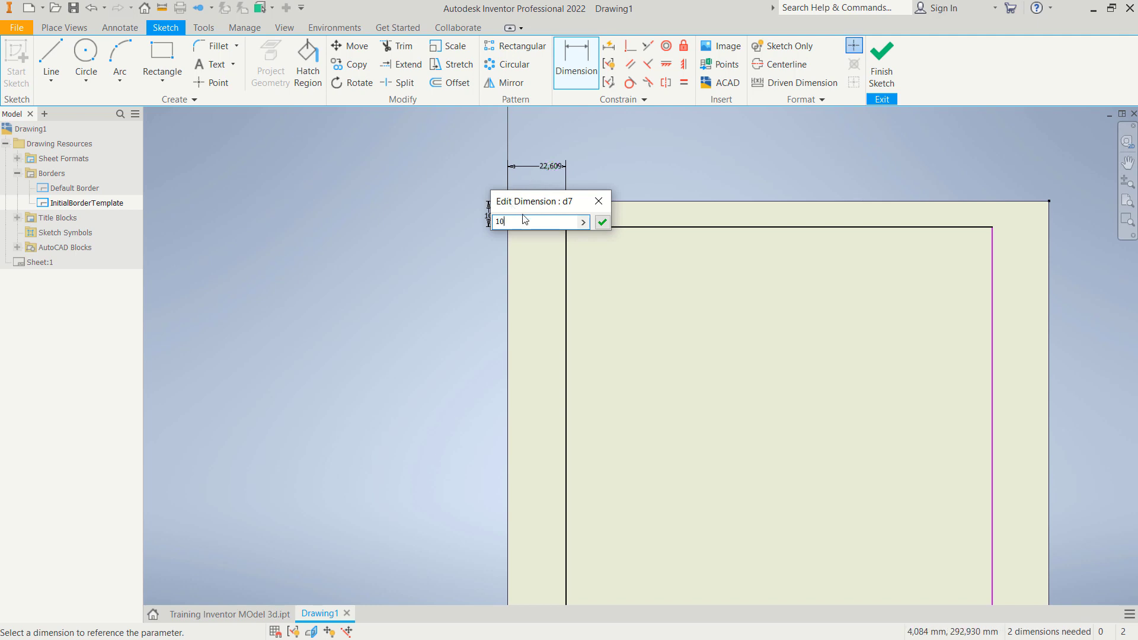
click(603, 221)
Dimension the vertical distance between the border rectangle's lower-right corner and the sheet's lower-right corner as 10 mm
scroll(693, 249, down, 2)
scroll(780, 435, down, 3)
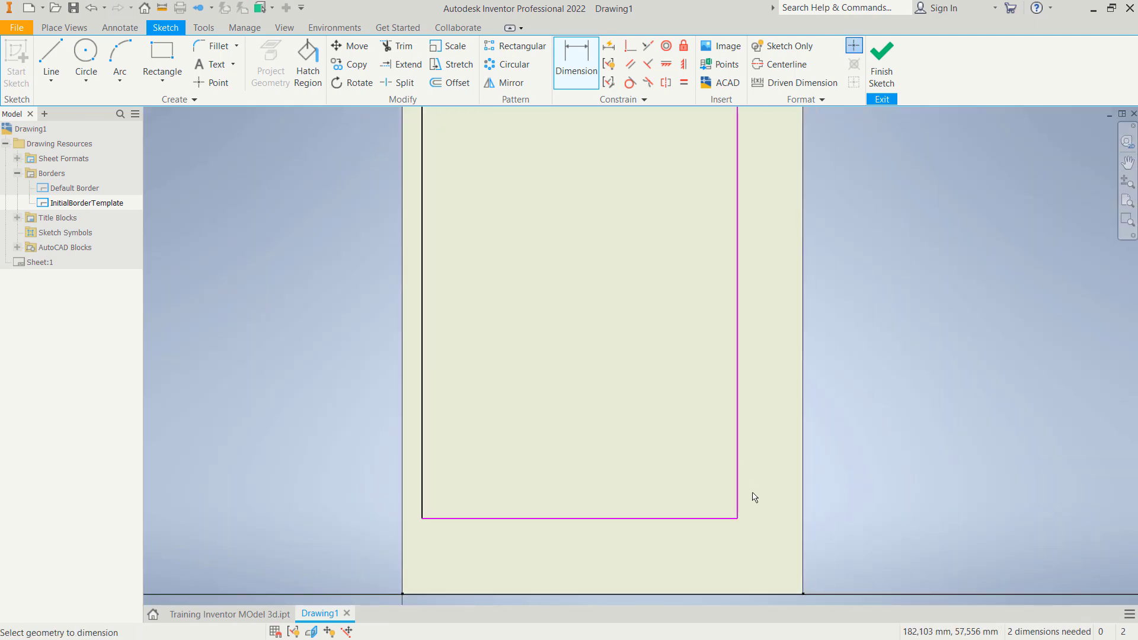
scroll(657, 437, up, 3)
click(626, 410)
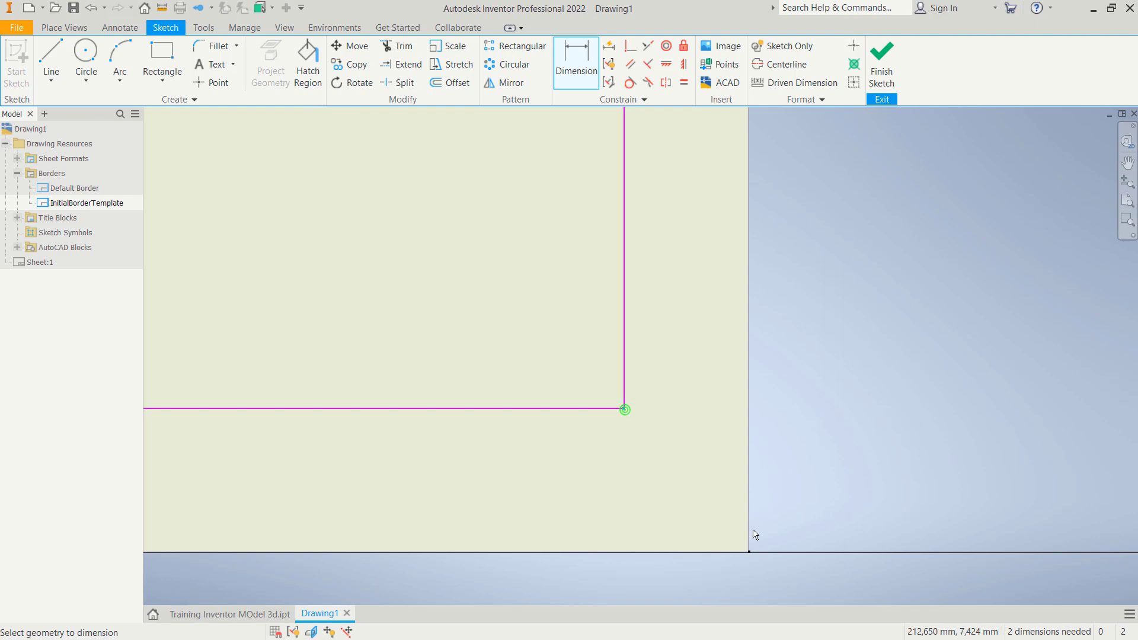
click(751, 552)
click(796, 515)
text(10)
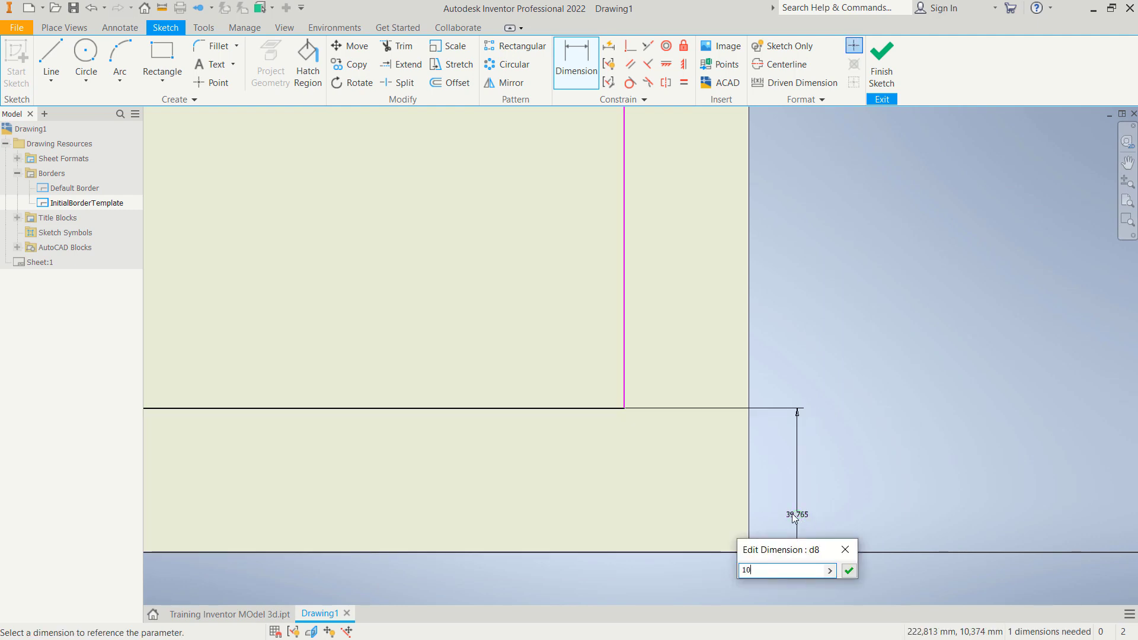
key(Return)
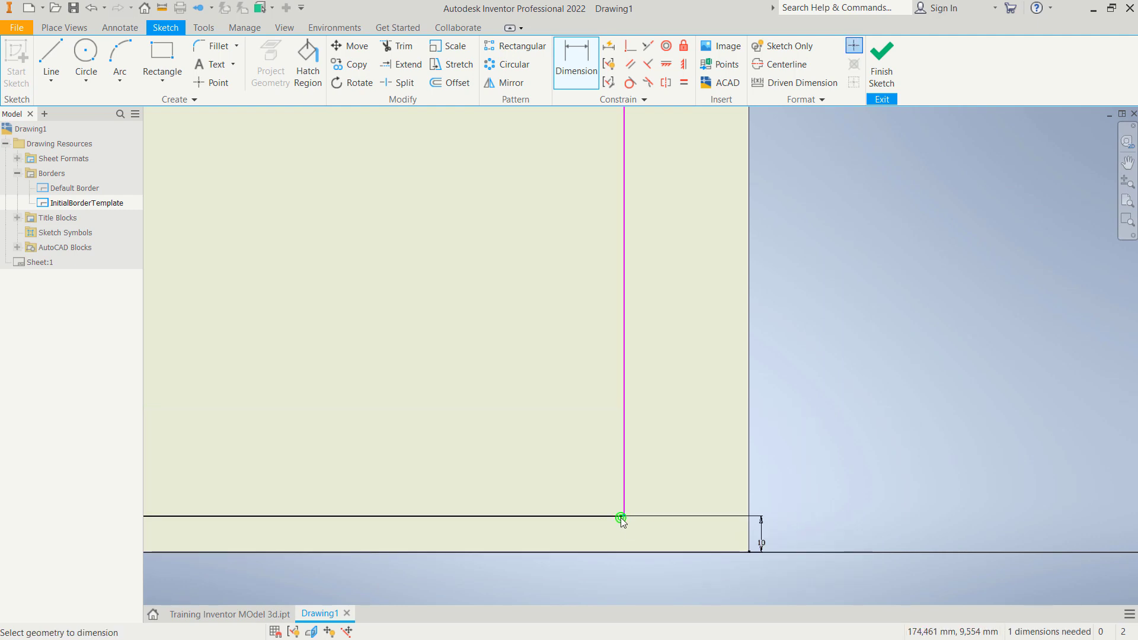
Dimension the horizontal distance between the border rectangle's lower-right corner and the sheet's lower-right corner as 10 mm
click(623, 518)
click(749, 551)
click(703, 577)
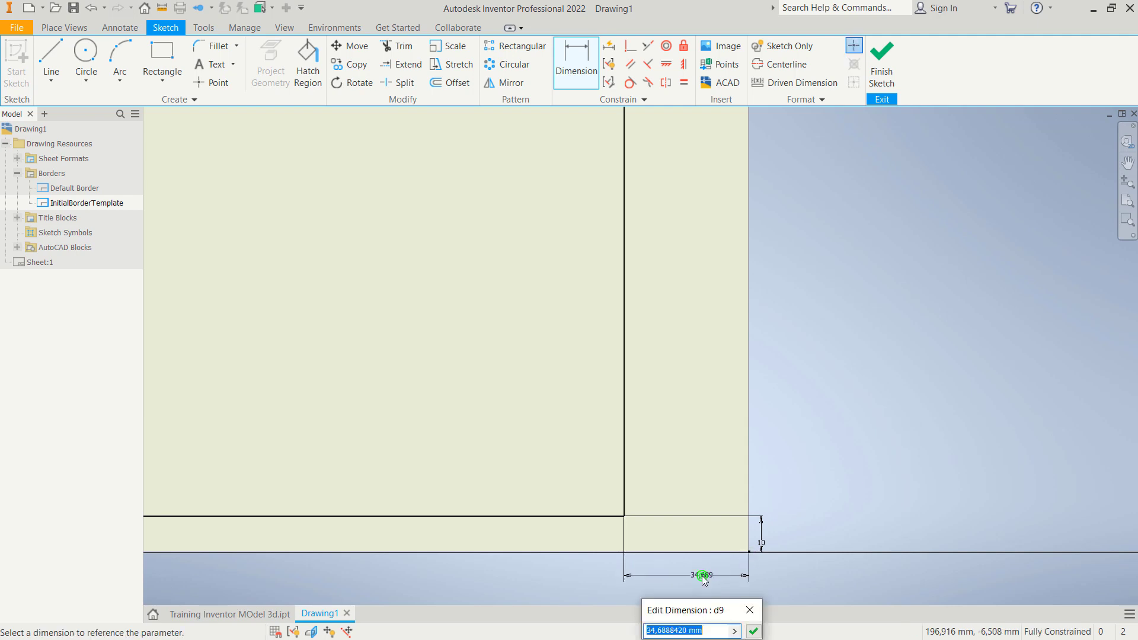
text(10)
click(753, 631)
Finish the border sketch and save it under the name "10 mm boders"
scroll(647, 389, down, 3)
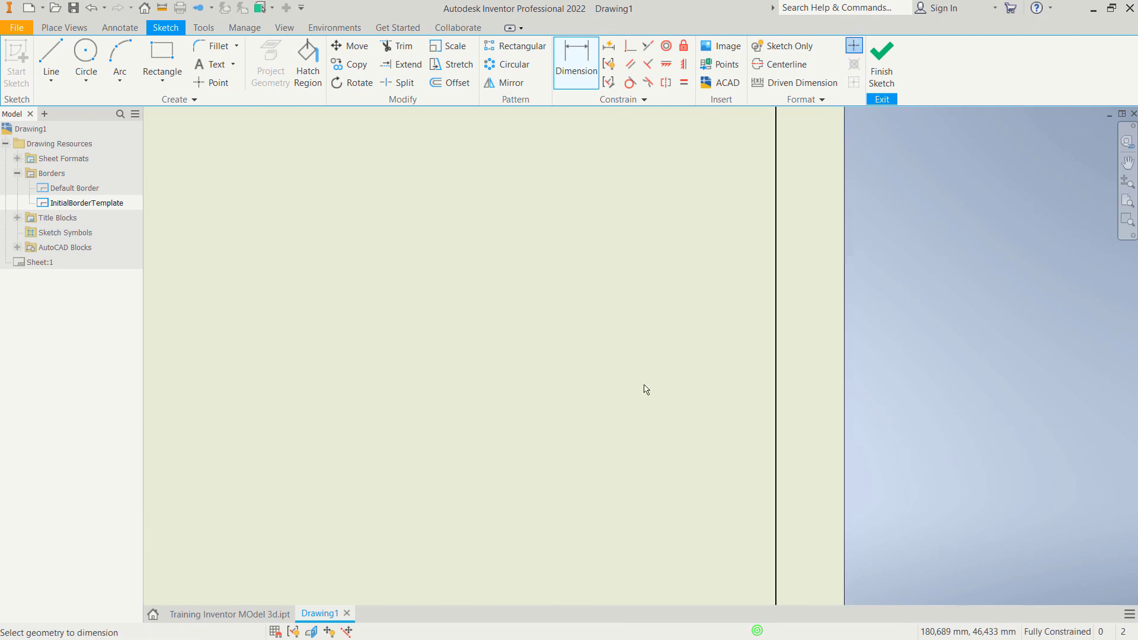
scroll(647, 385, up, 4)
scroll(602, 376, down, 2)
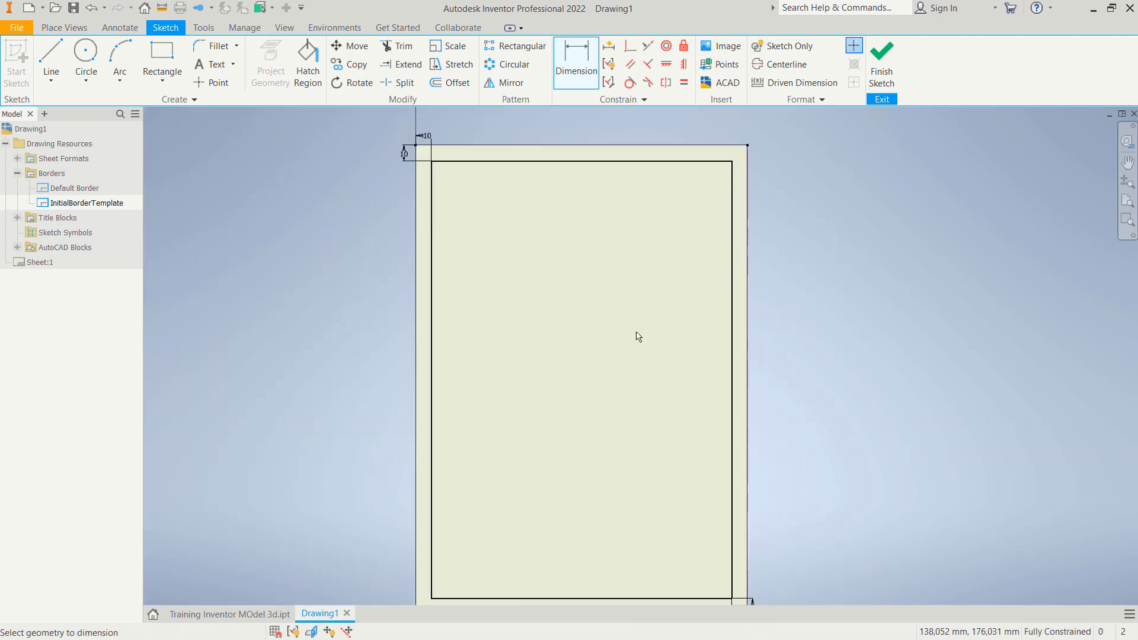
scroll(602, 270, down, 3)
scroll(604, 302, up, 2)
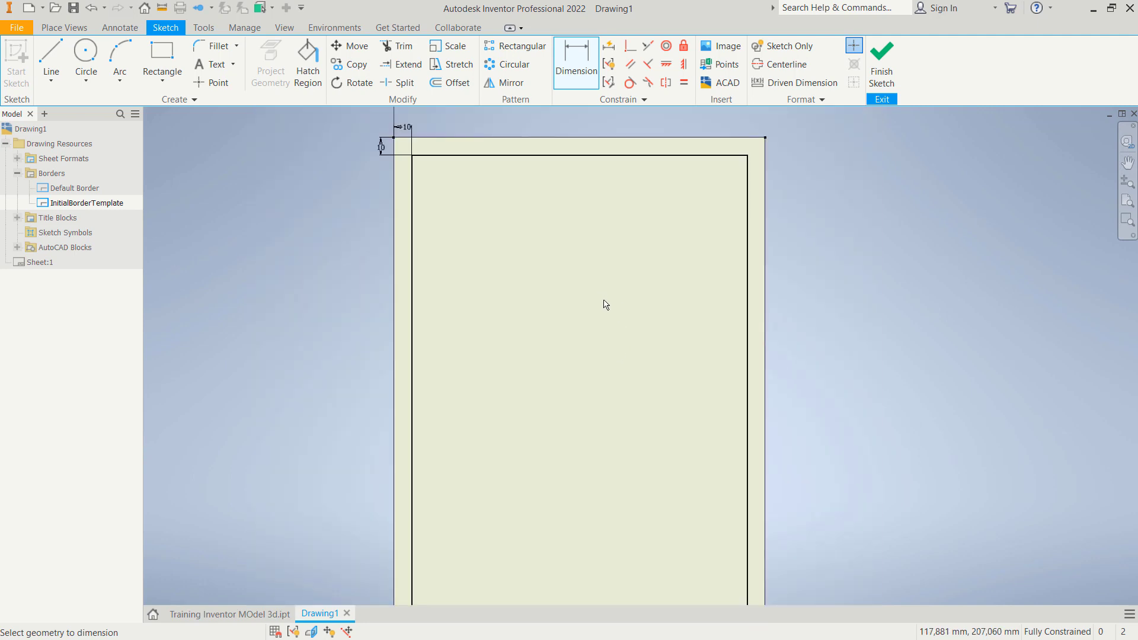
scroll(604, 304, up, 3)
click(881, 59)
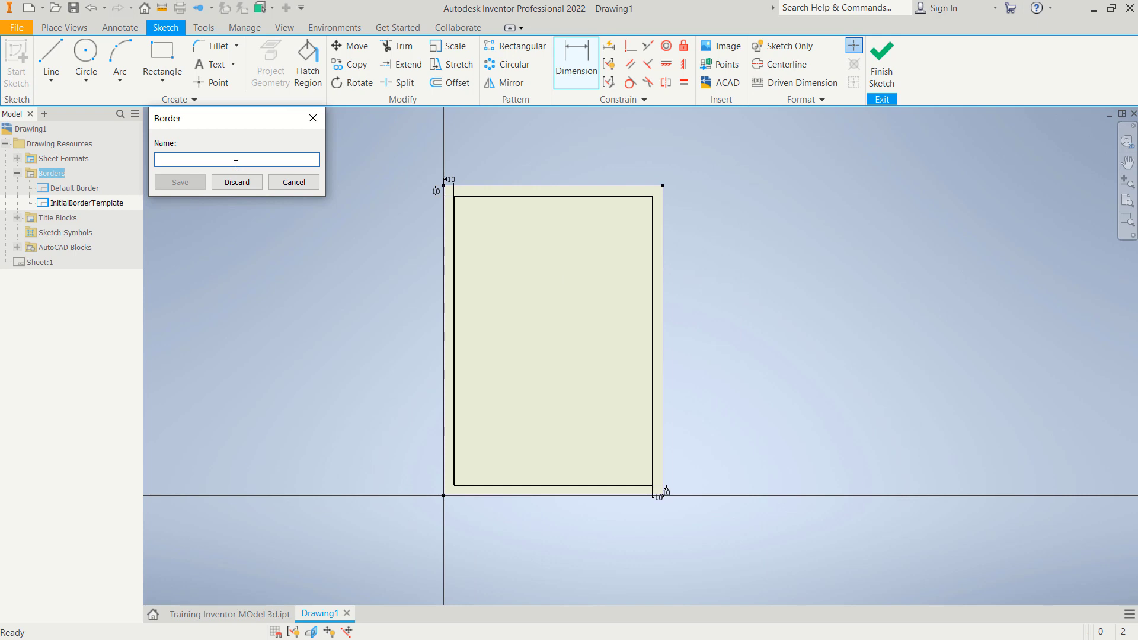
text(10 mm boders)
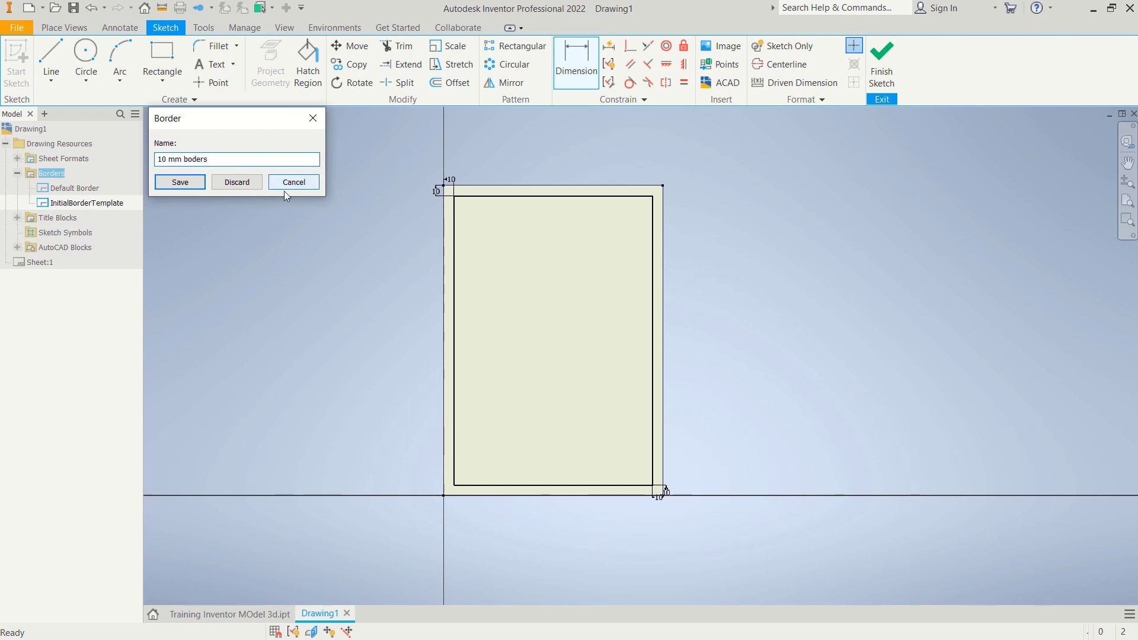
click(172, 184)
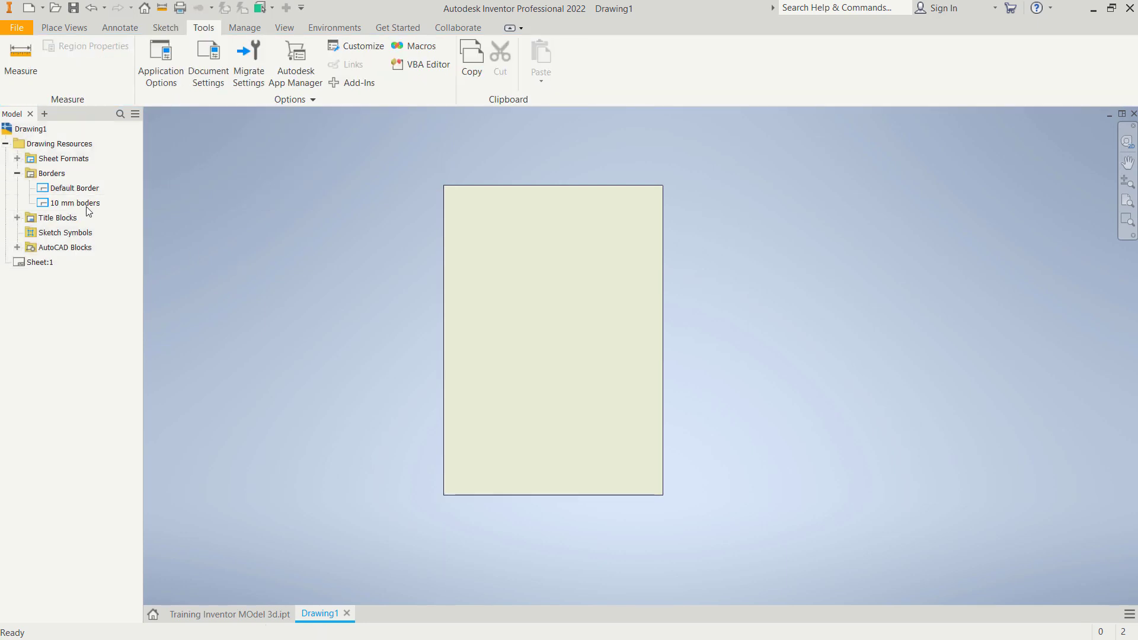
Start defining a new title block in the drawing resources
click(67, 204)
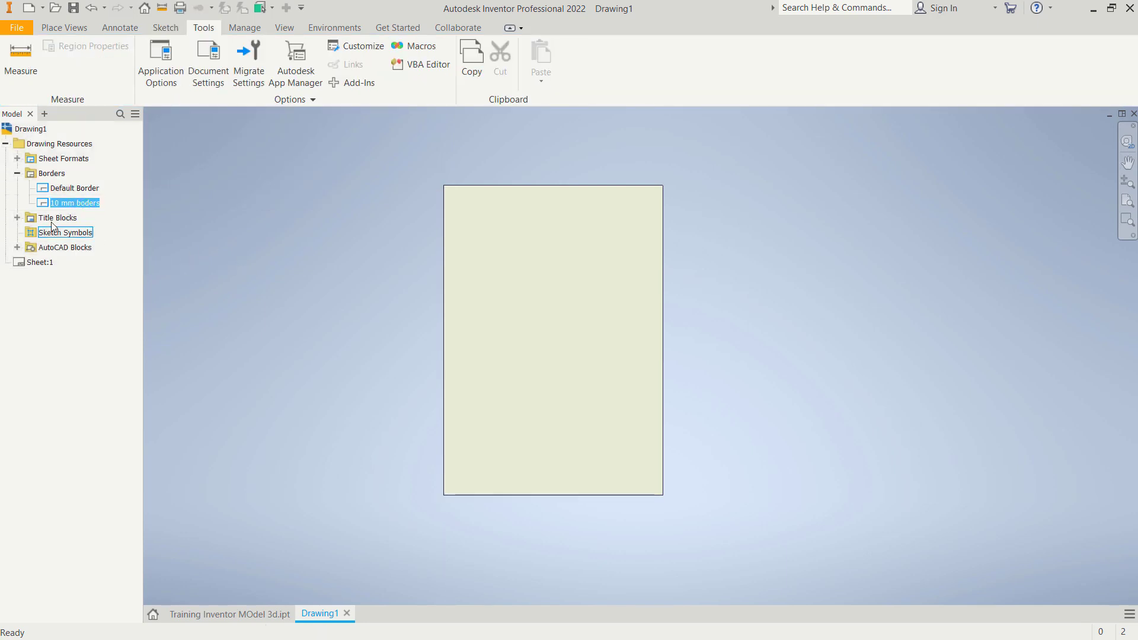
click(17, 218)
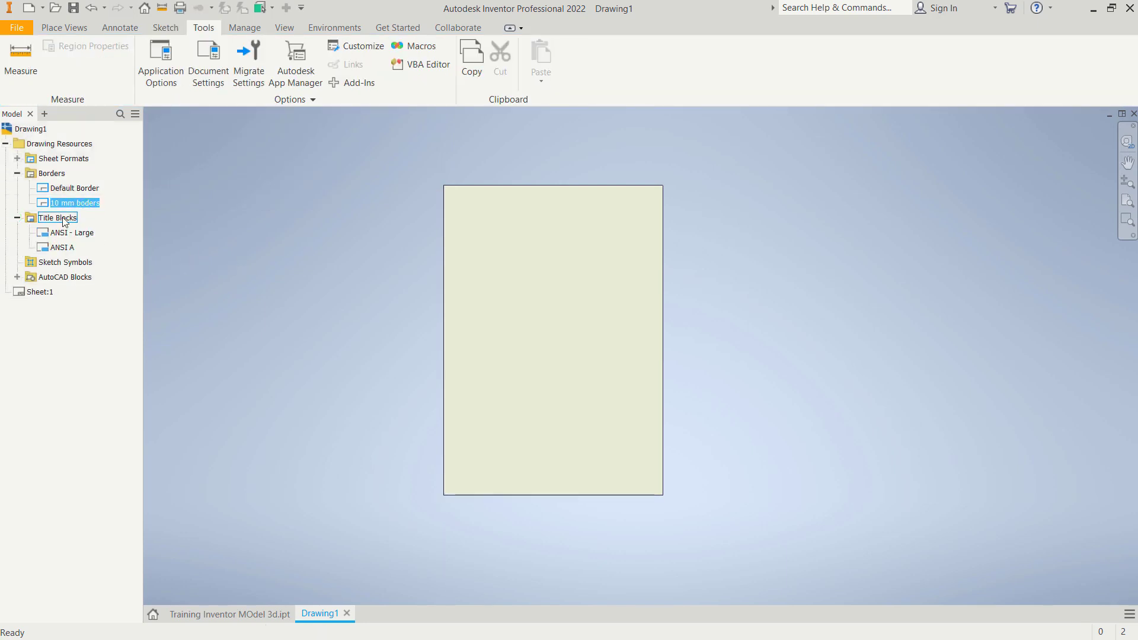
right_click(63, 219)
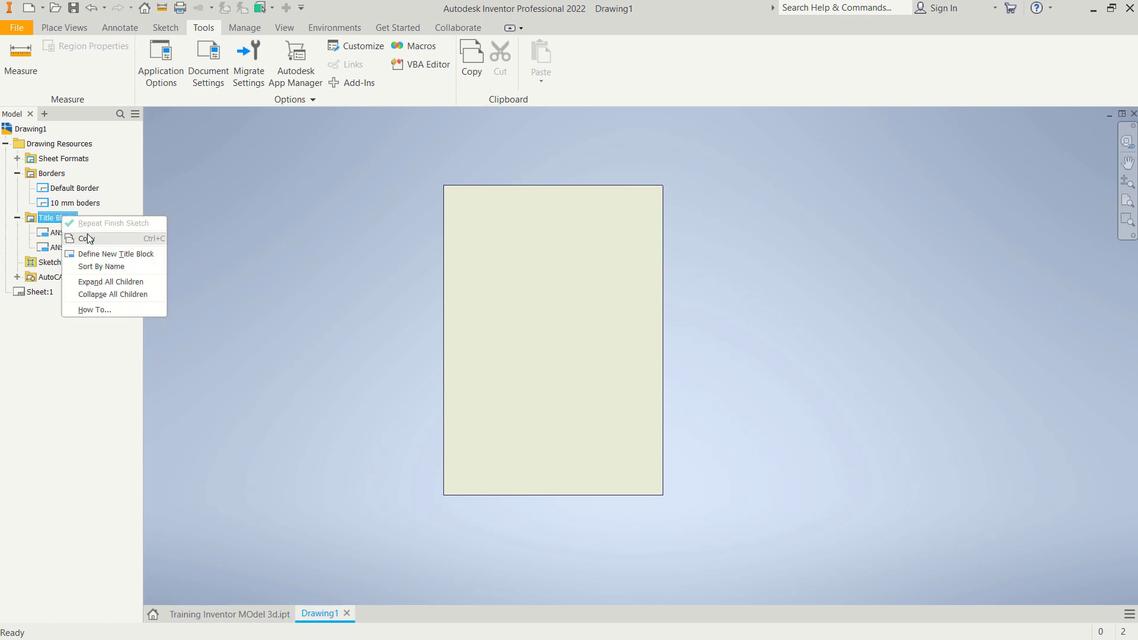
click(133, 255)
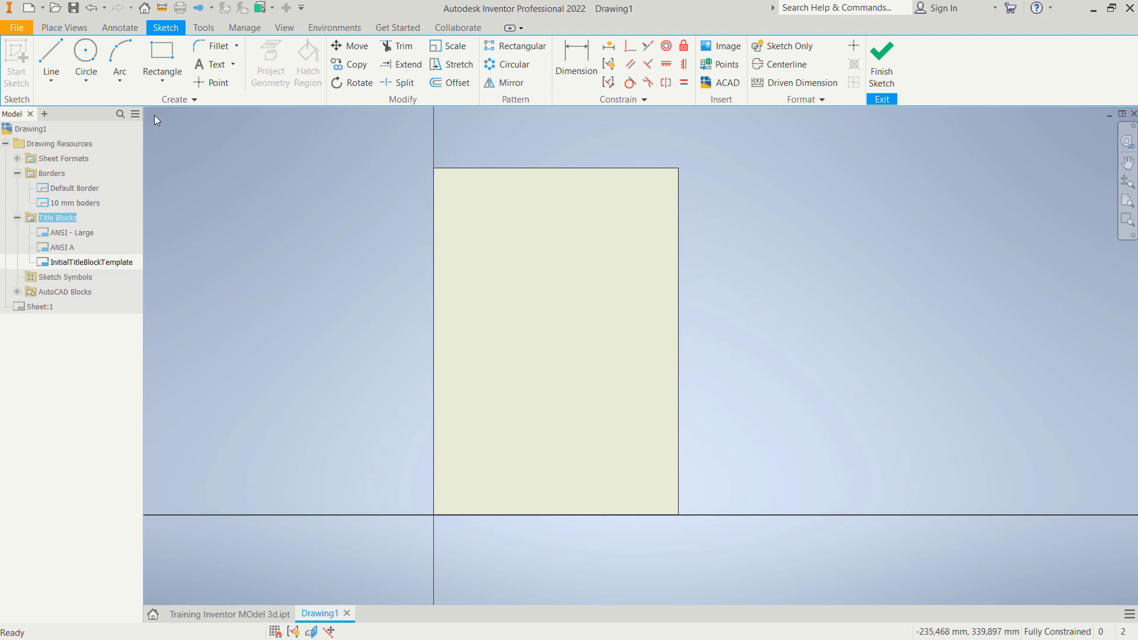
Sketch a title block rectangle about 128 mm wide and 50 mm high near the middle of the sheet
click(164, 56)
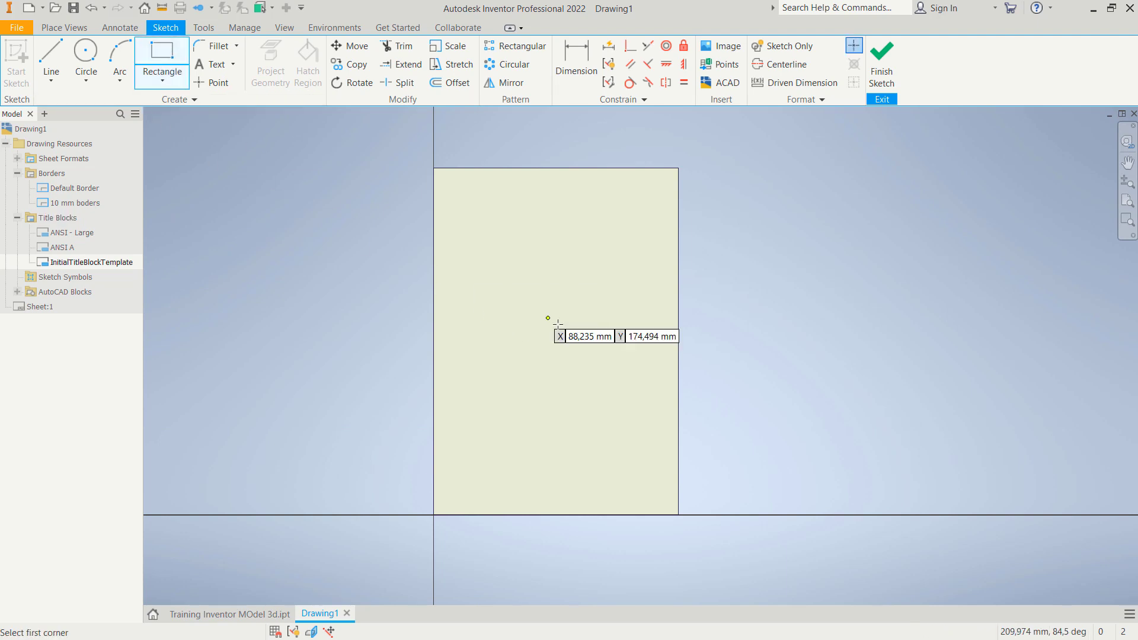
scroll(497, 322, up, 4)
click(449, 295)
click(732, 407)
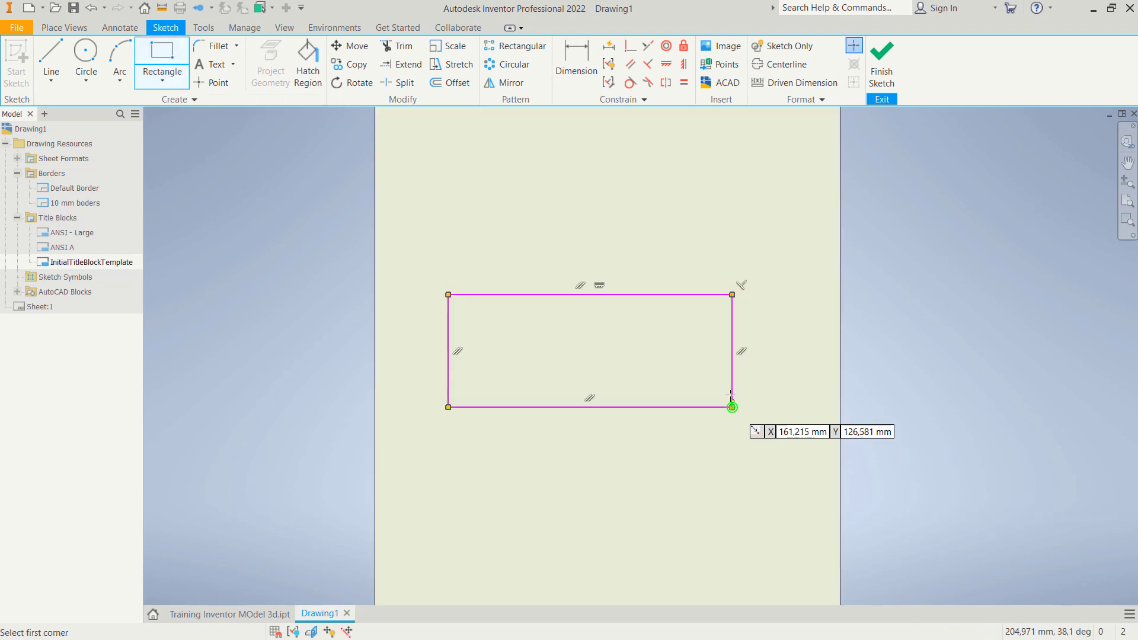
Dimension the title block rectangle as 190 mm wide and 40 mm high
click(576, 86)
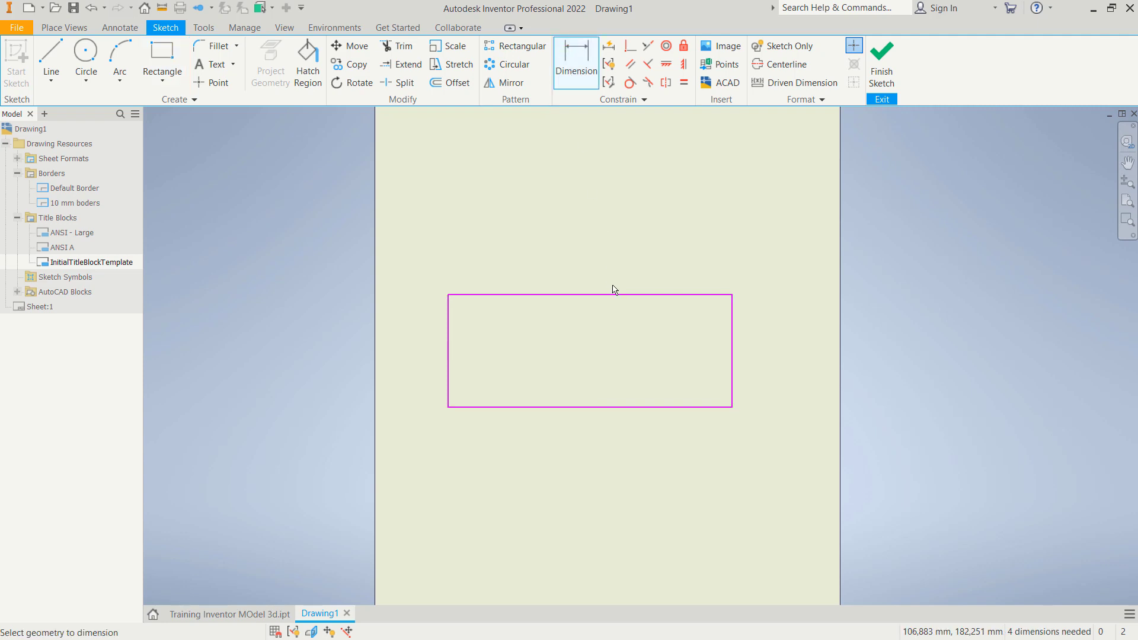
click(614, 294)
click(594, 253)
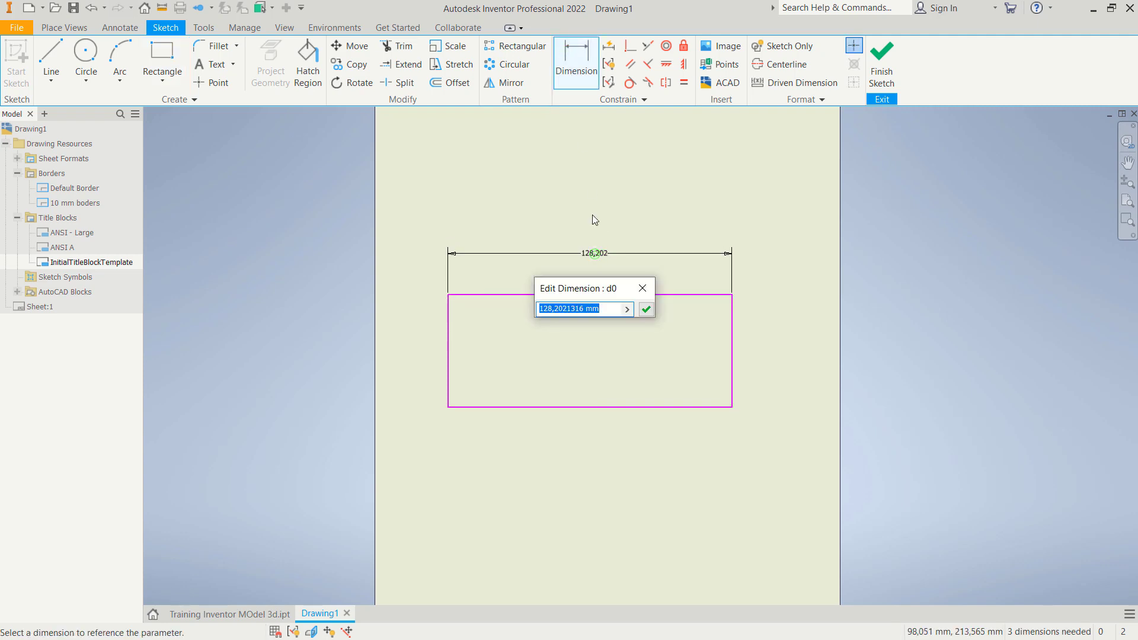
text(190)
key(Return)
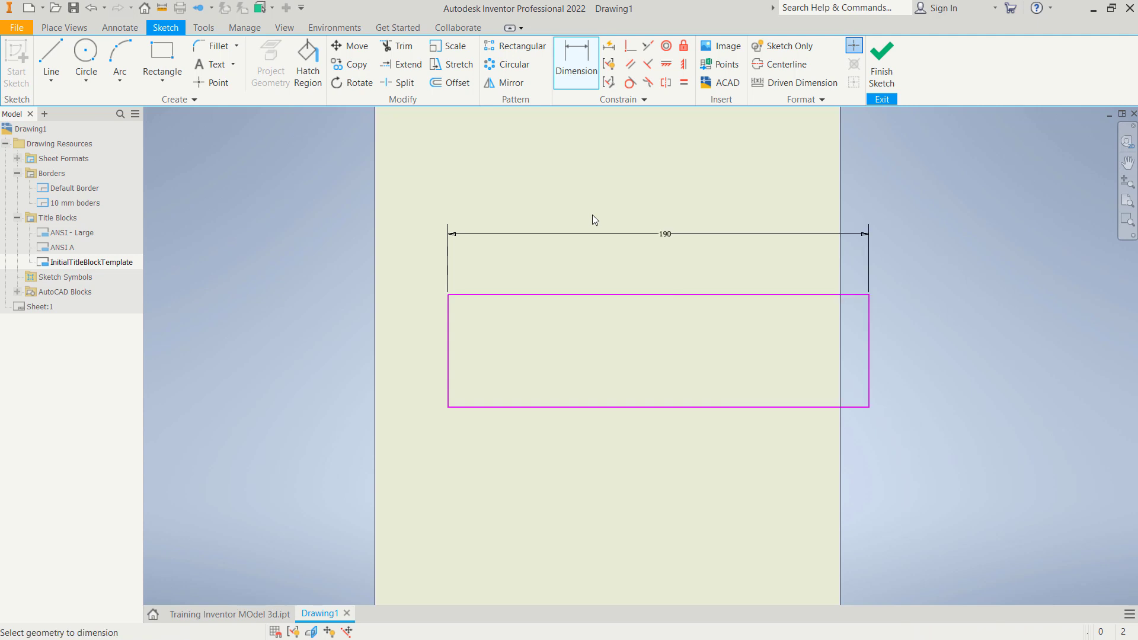
click(446, 338)
click(423, 343)
text(40)
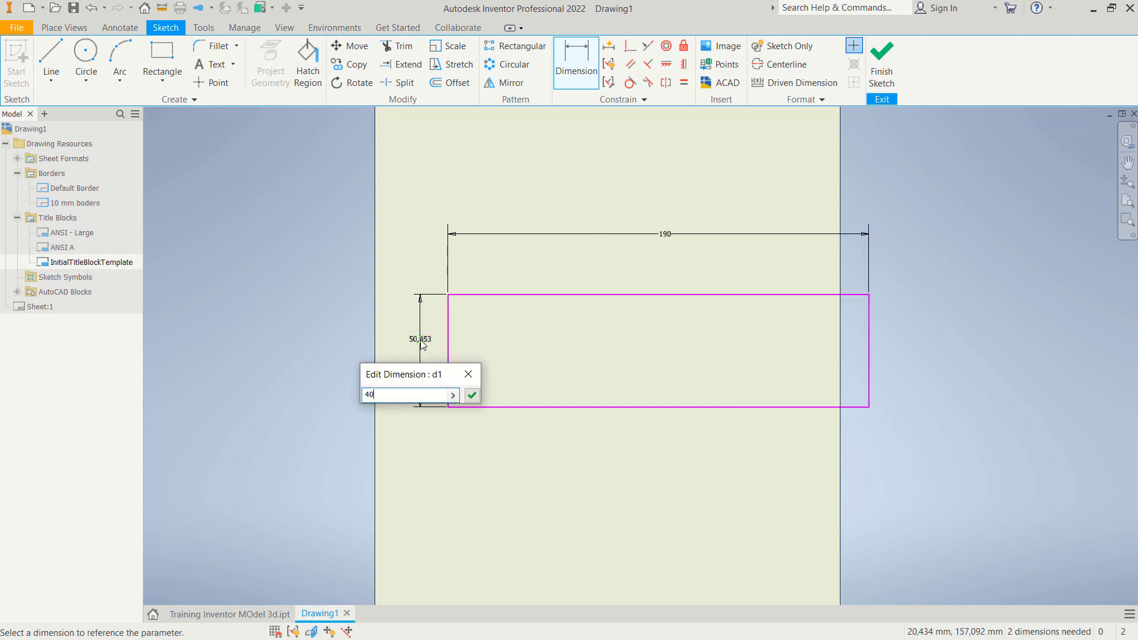
key(Return)
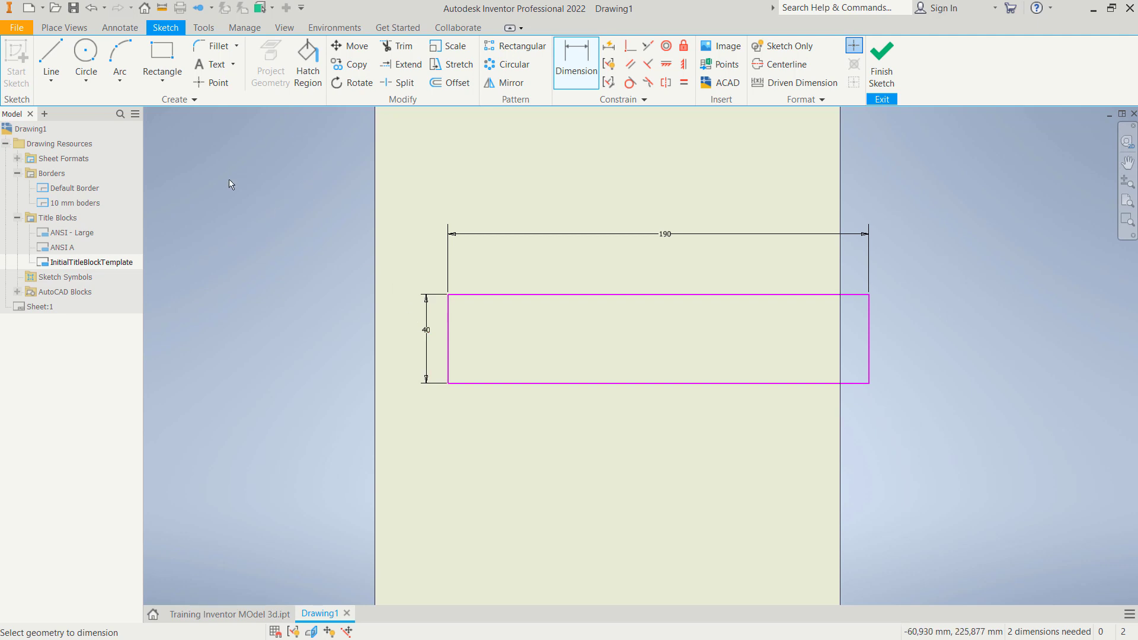
Draw three full-height vertical lines across the title block rectangle, about 50, 113 and 157 mm from its left edge
click(51, 59)
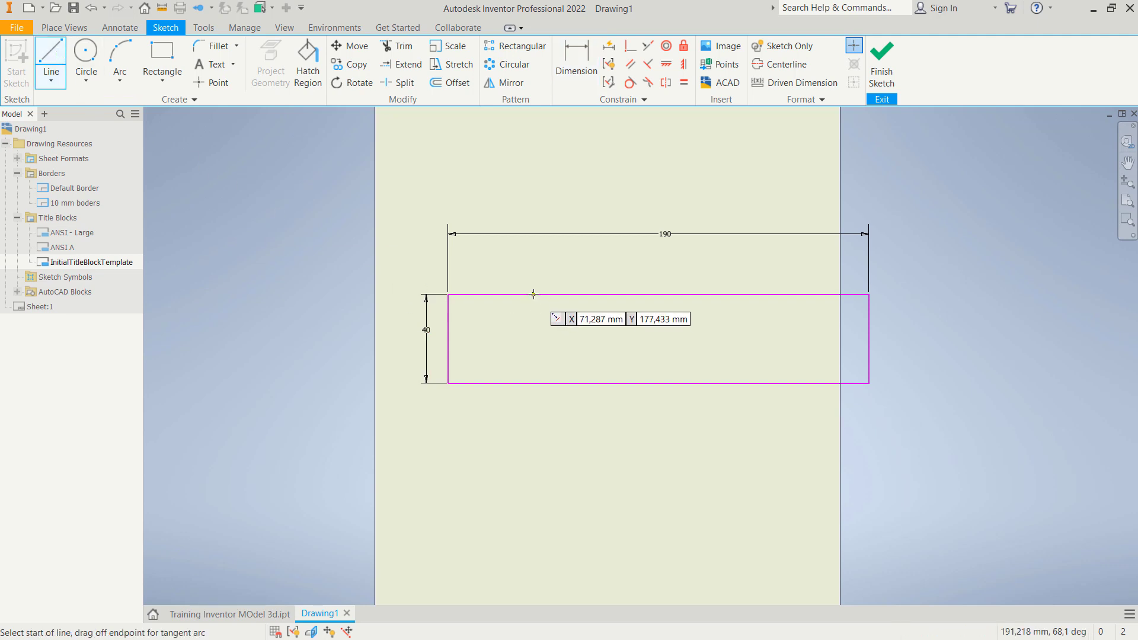
click(558, 295)
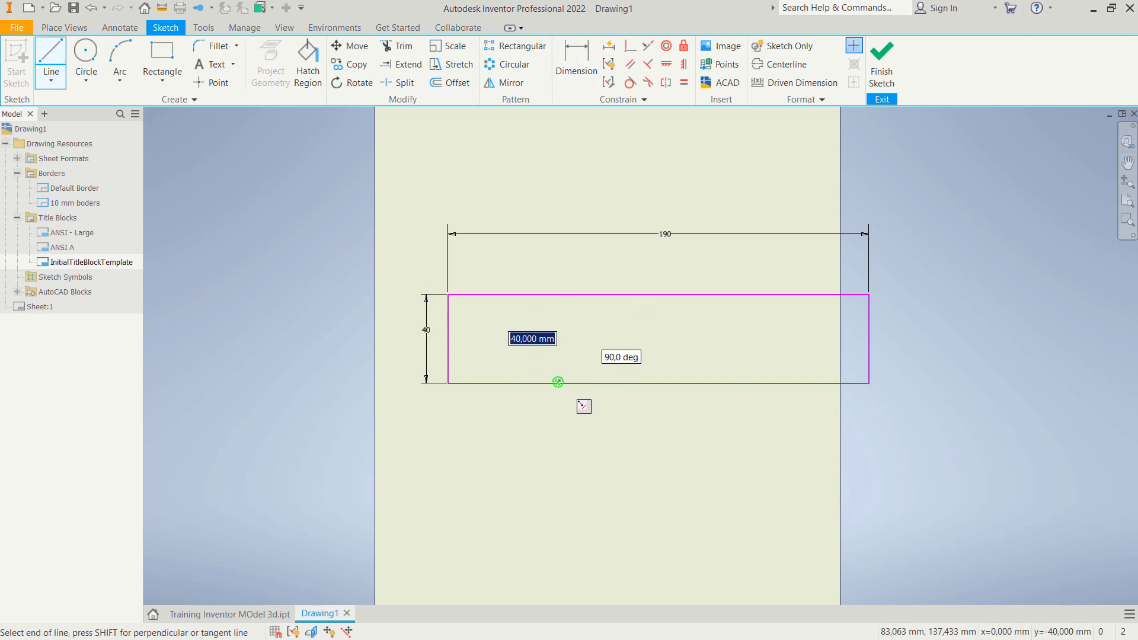
double_click(558, 382)
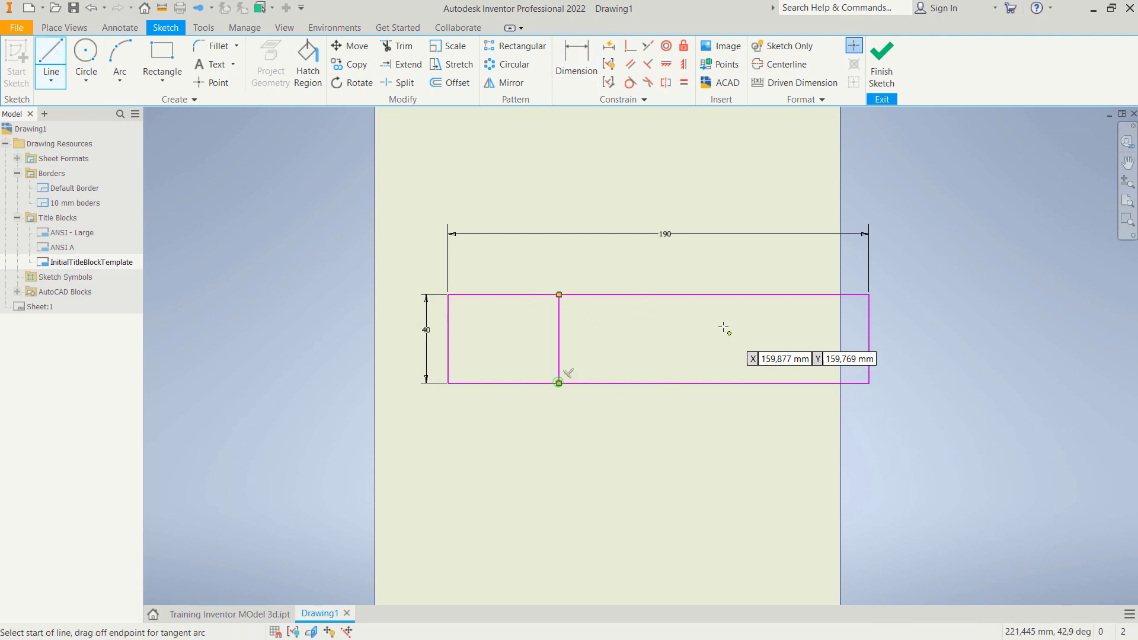
click(698, 298)
double_click(697, 384)
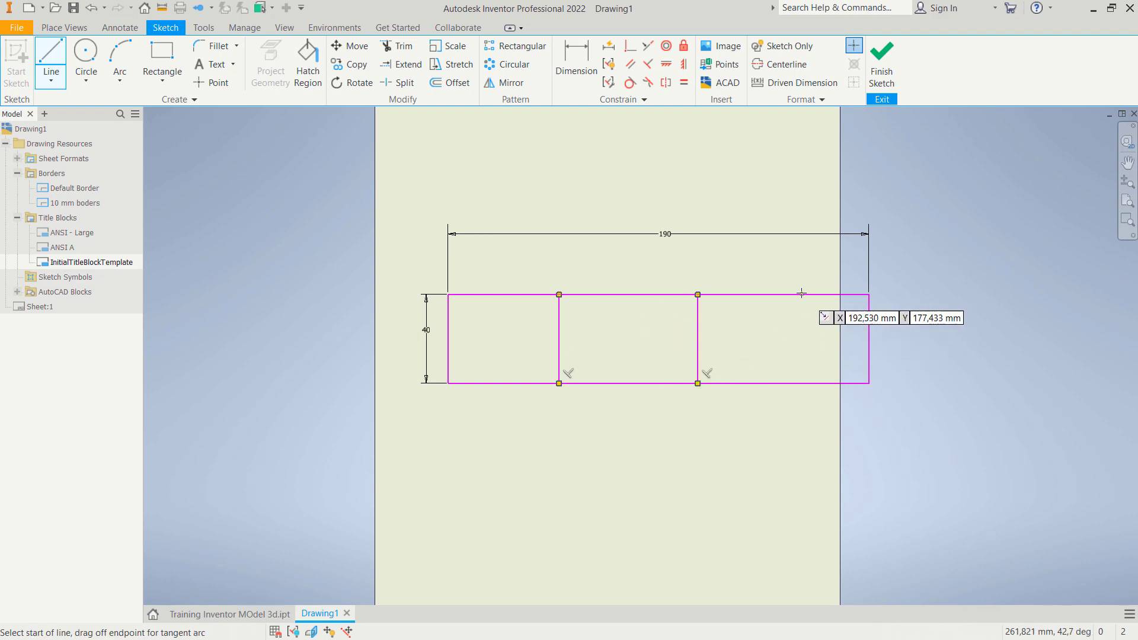
click(795, 295)
double_click(795, 384)
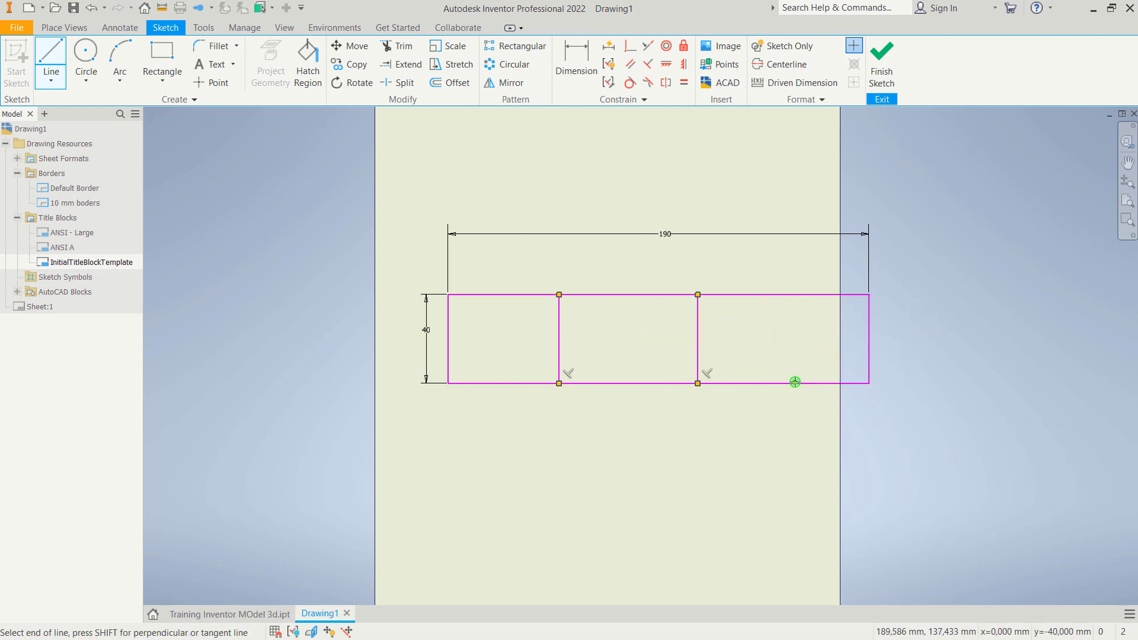
Draw two full-width horizontal lines across the title block, about 8 mm below its top edge and about 8 mm above its bottom edge
click(448, 311)
double_click(870, 312)
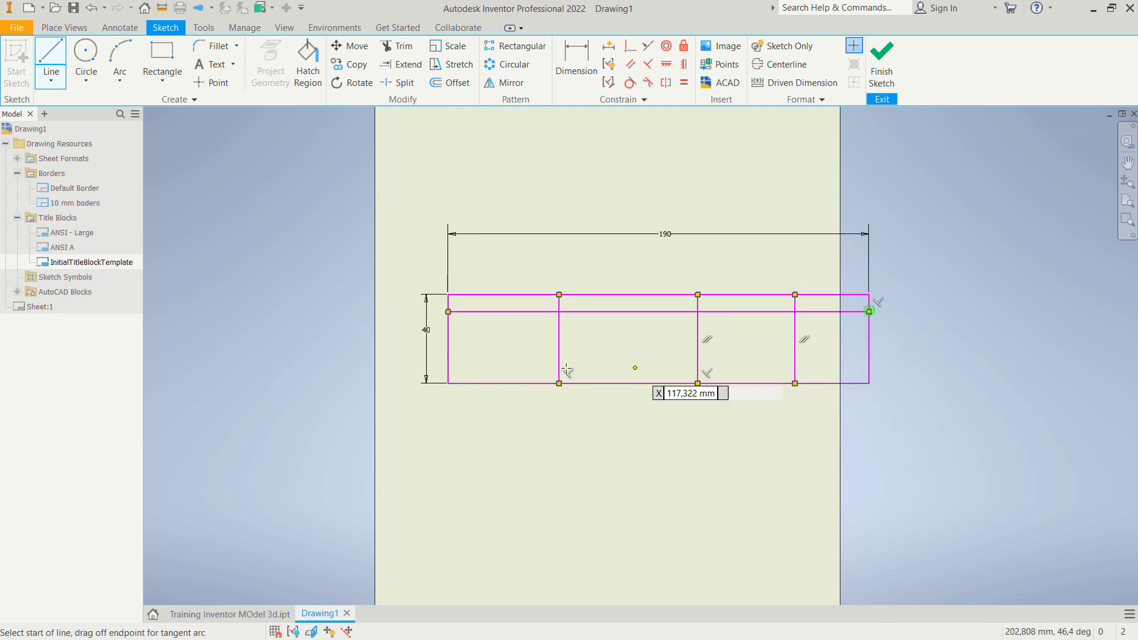
click(449, 367)
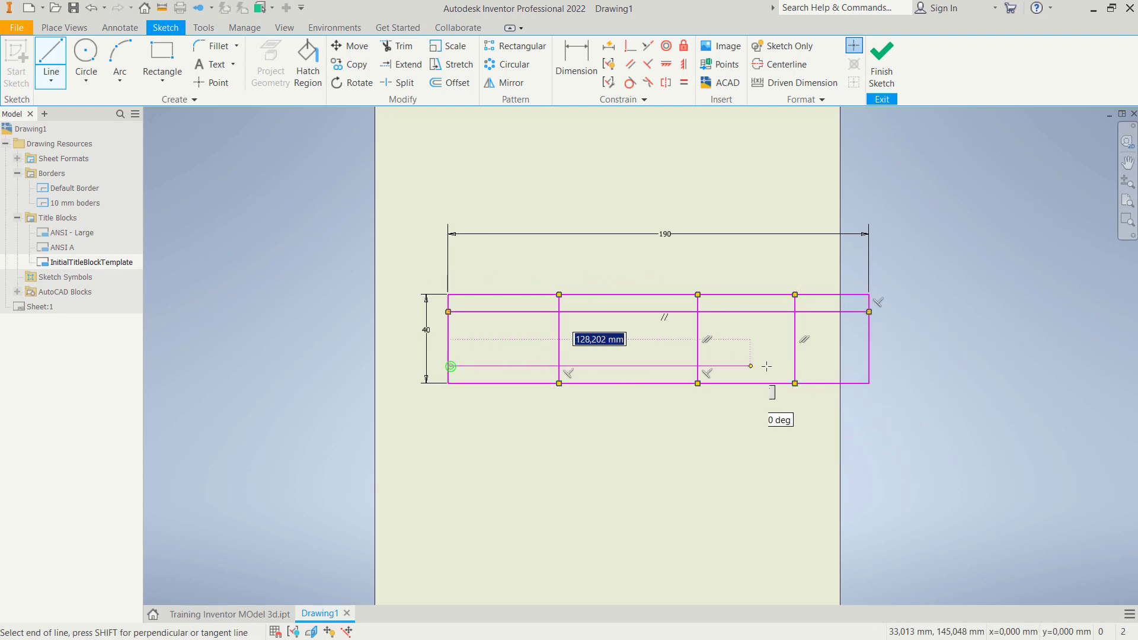
double_click(869, 366)
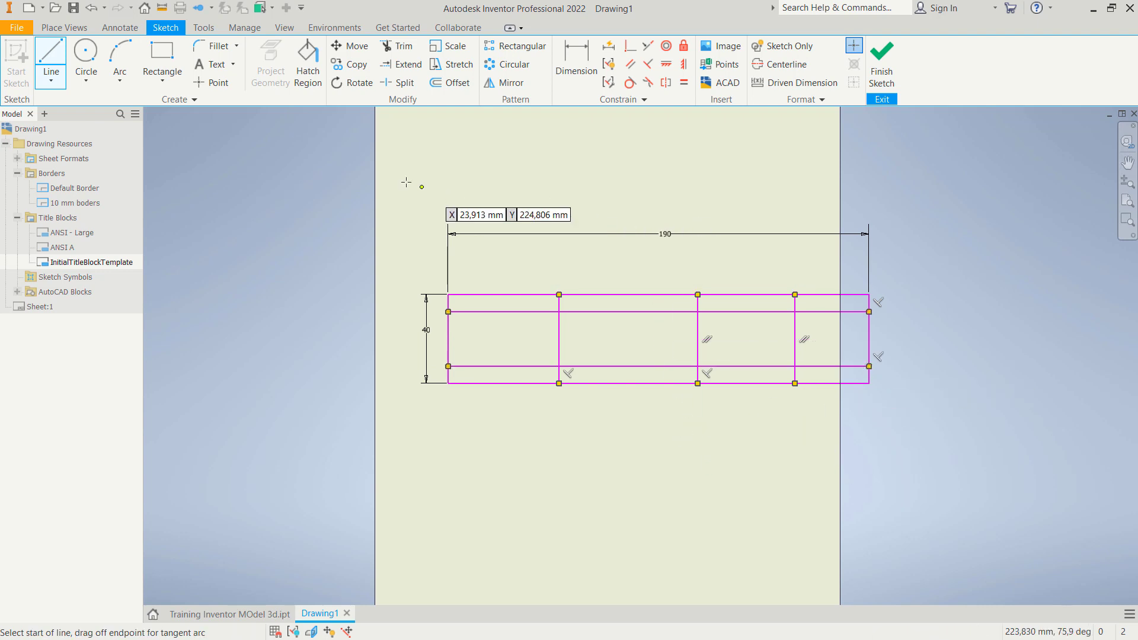
Dimension the distance between the title block's top edge and the upper horizontal line as 5 mm
click(576, 62)
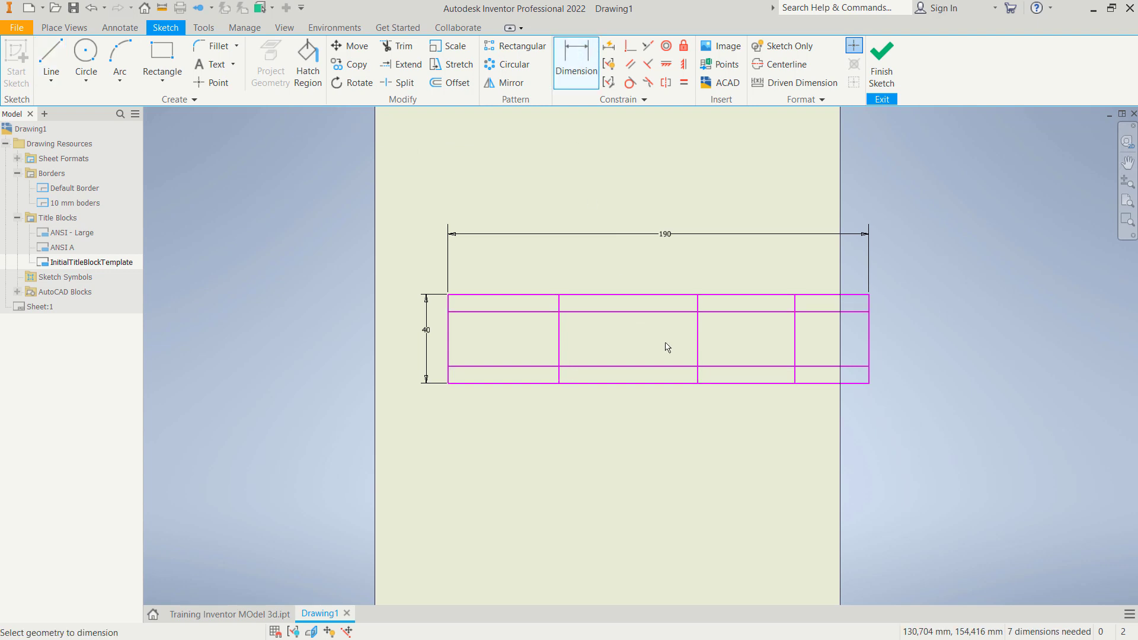
click(483, 311)
click(490, 297)
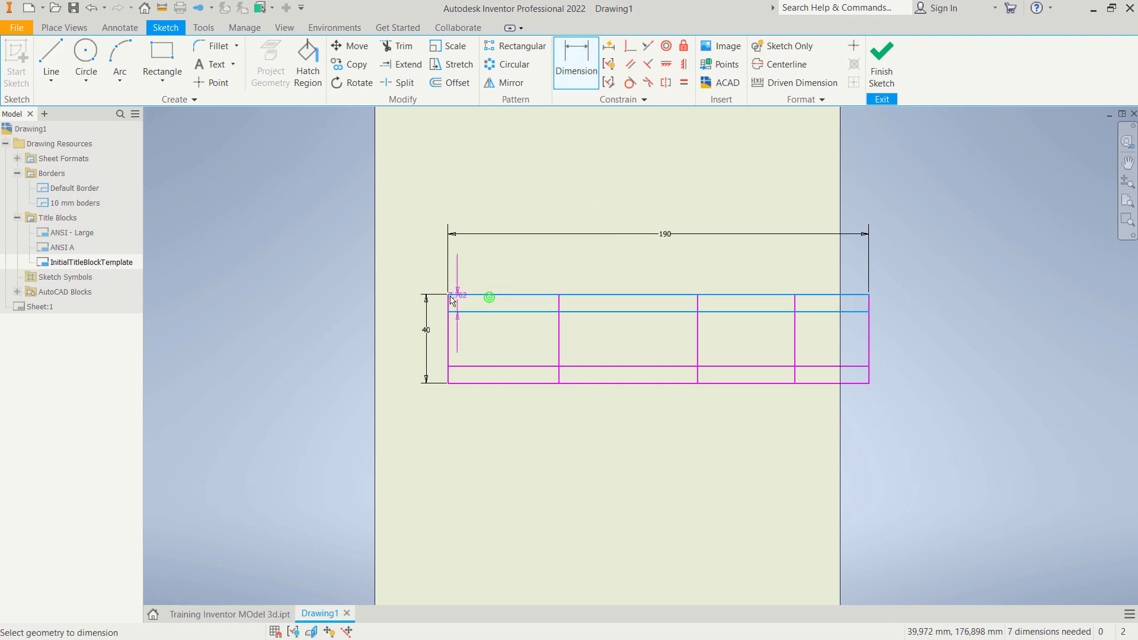
click(408, 302)
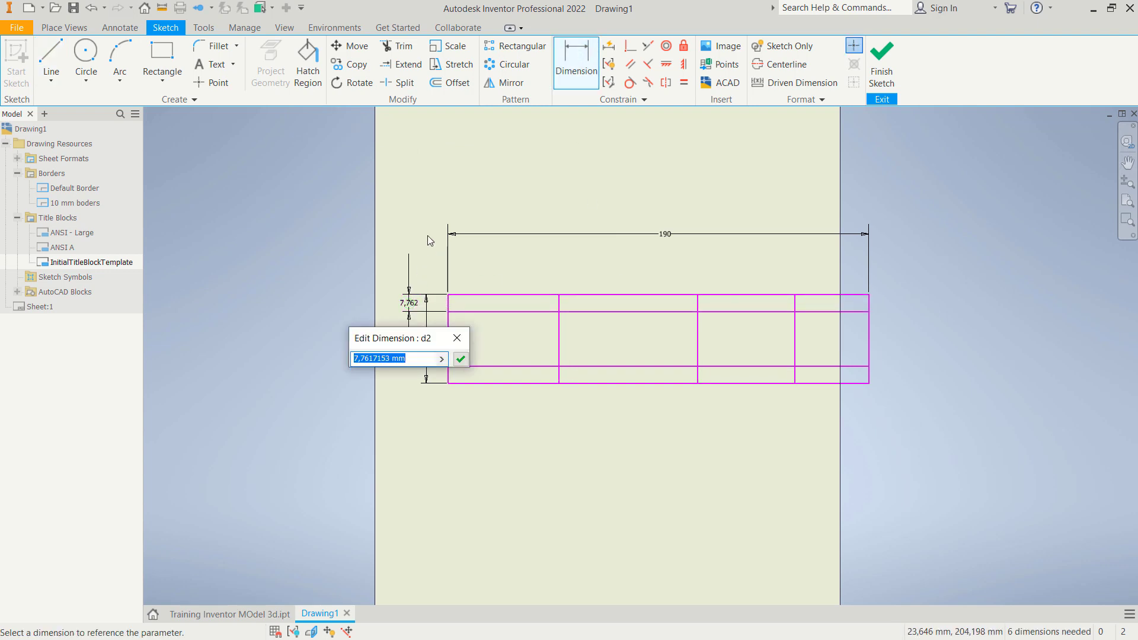
text(5)
key(Return)
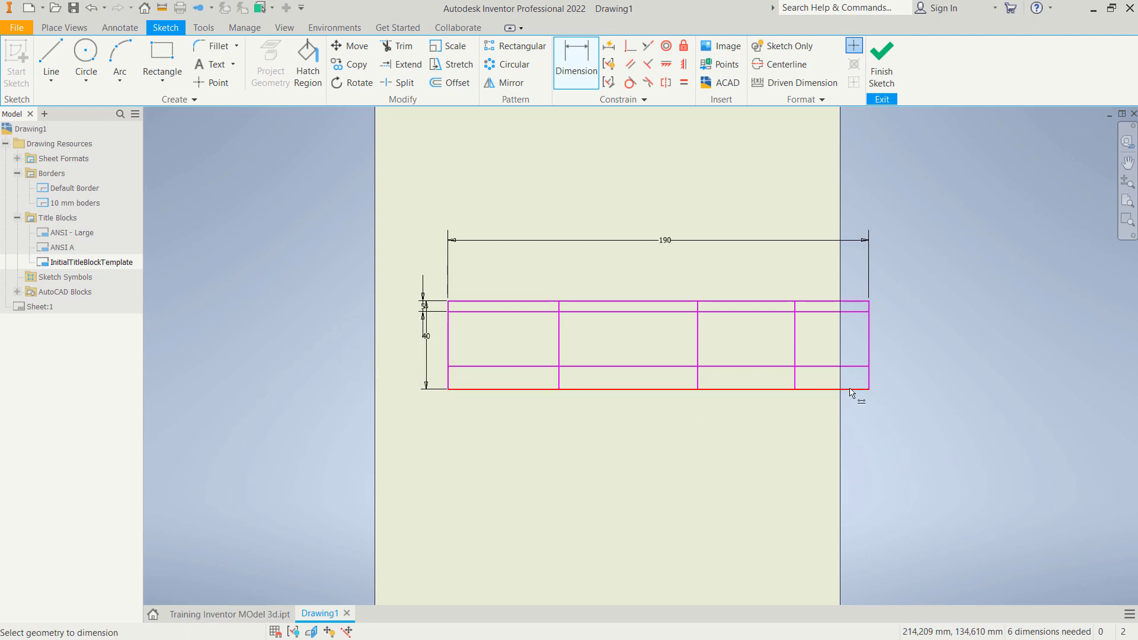
Dimension the distance between the lower horizontal line and the title block's bottom edge as 5 mm
click(850, 367)
click(848, 389)
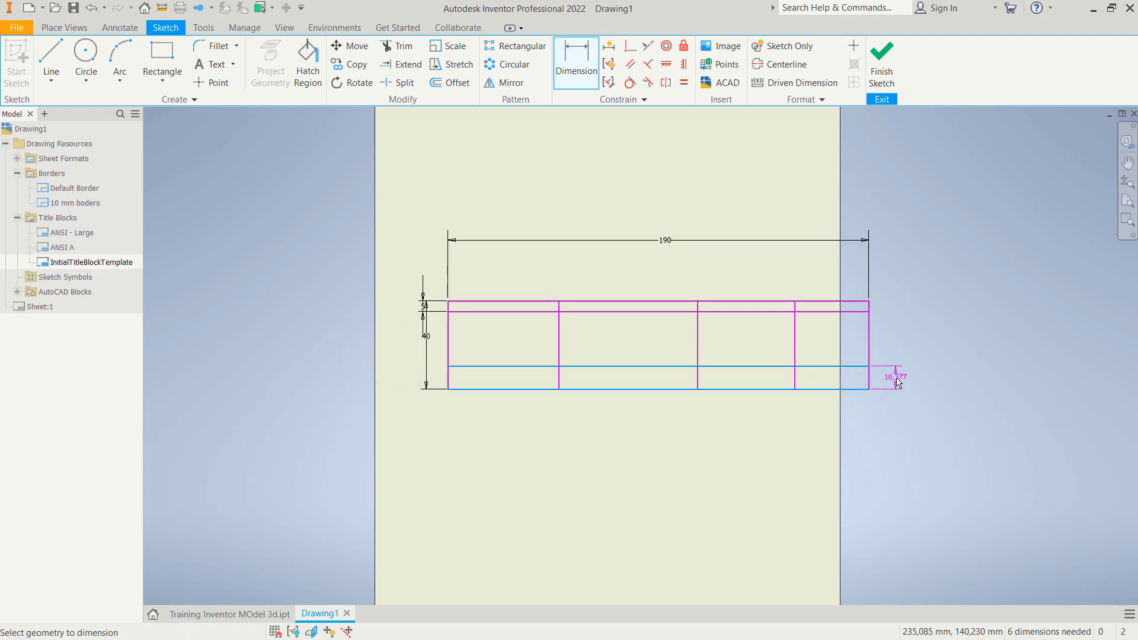
click(894, 379)
text(5)
key(Return)
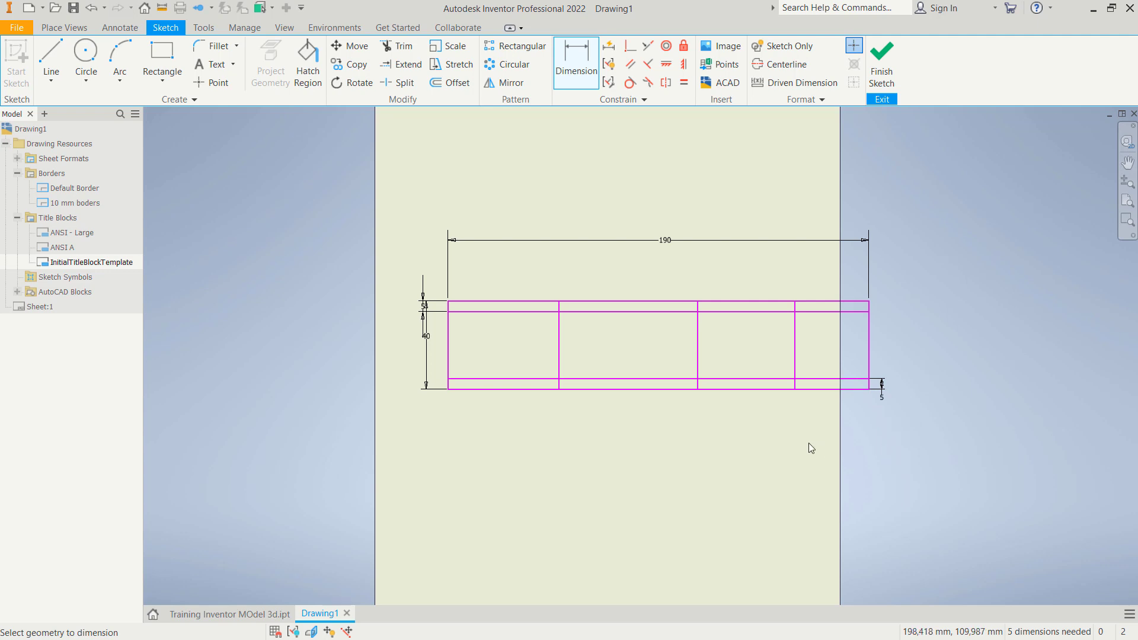
Dimension the two rightmost columns of the title block as 40 mm wide each
click(795, 337)
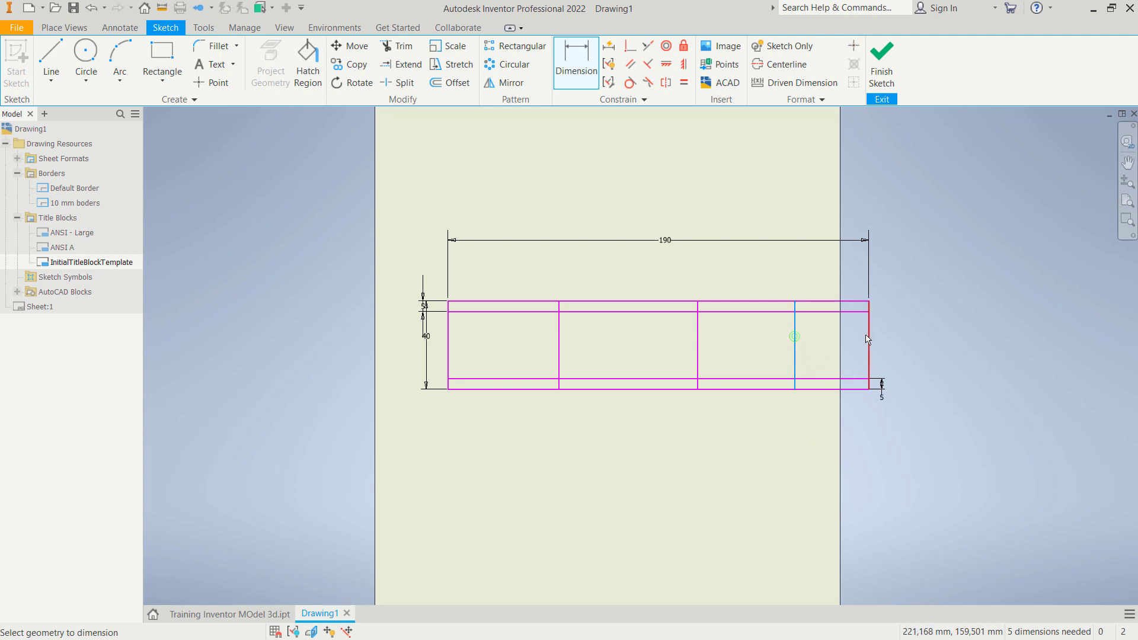
click(869, 338)
click(838, 270)
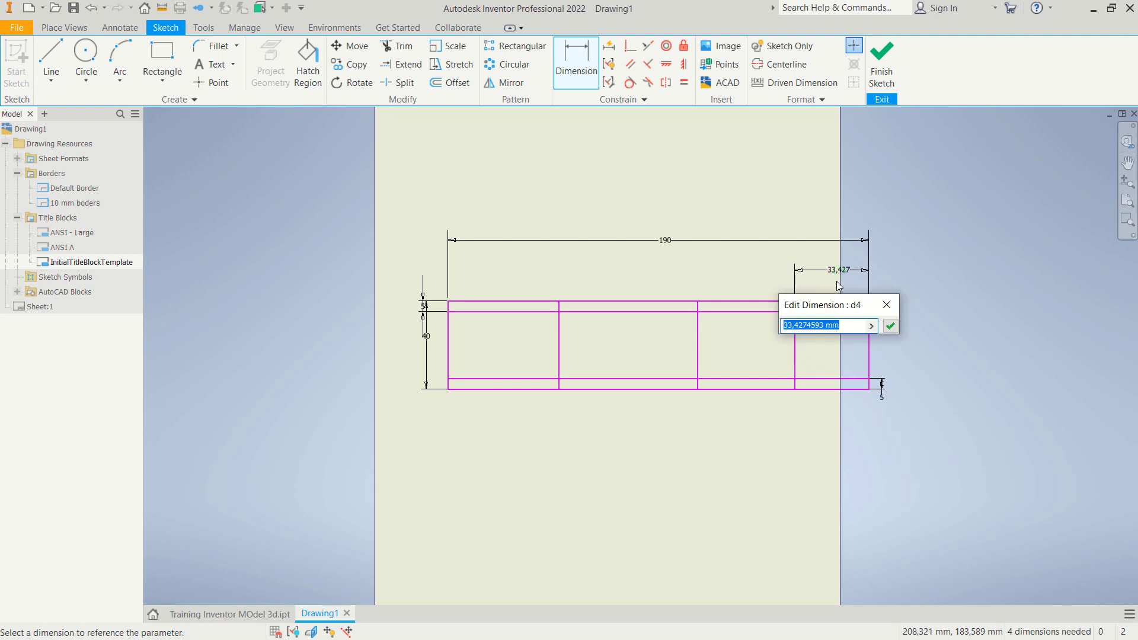
text(40)
key(Return)
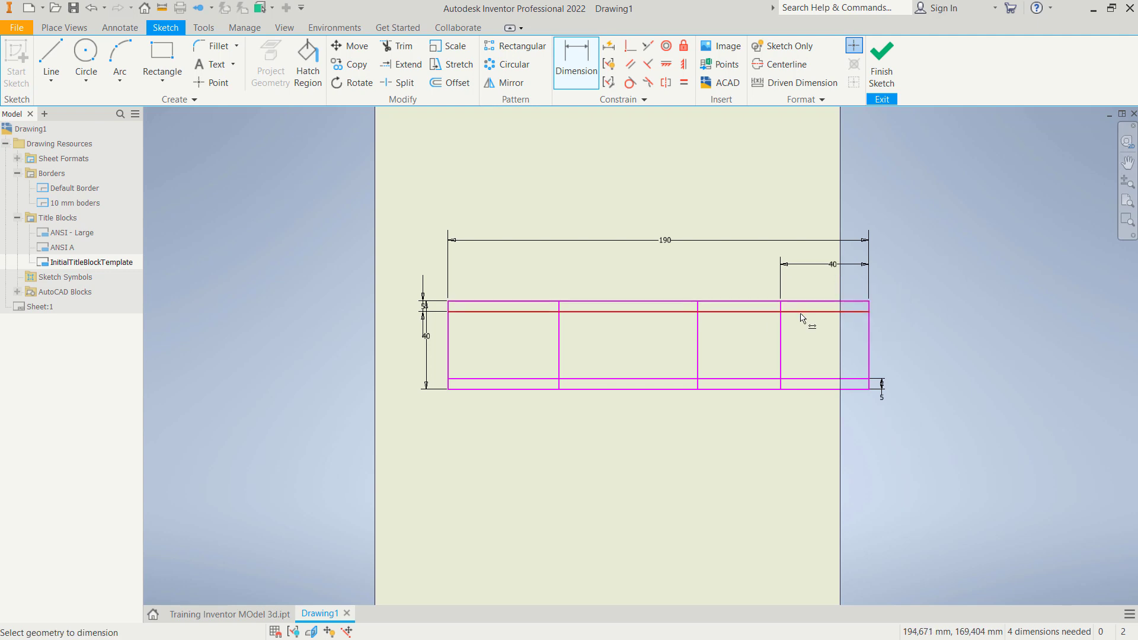
click(698, 339)
click(779, 342)
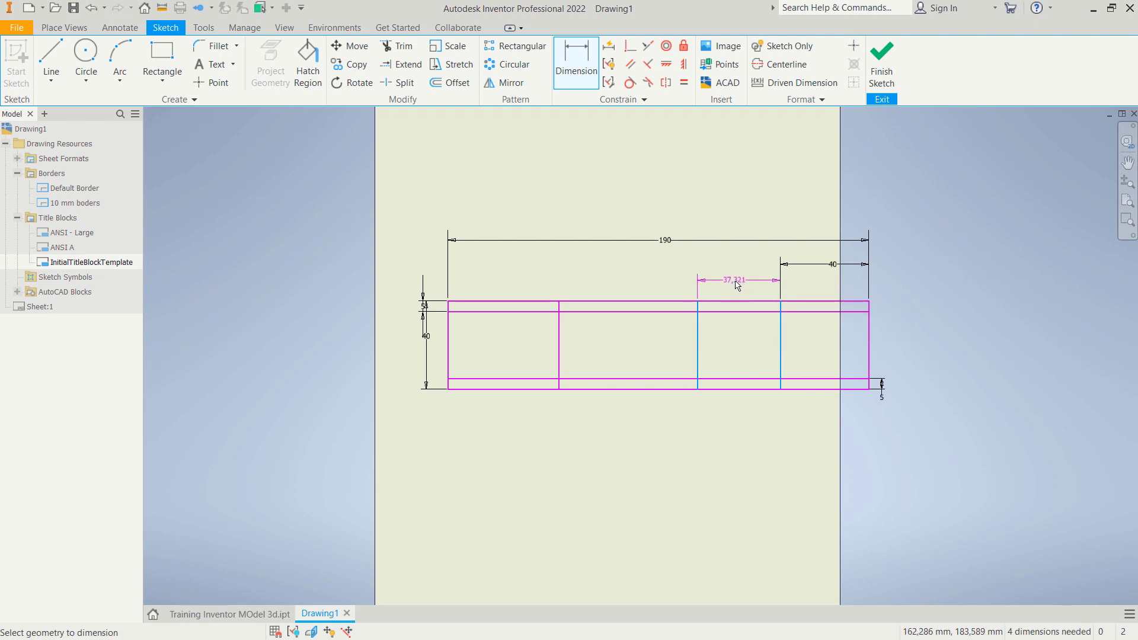
click(735, 277)
text(40)
key(Return)
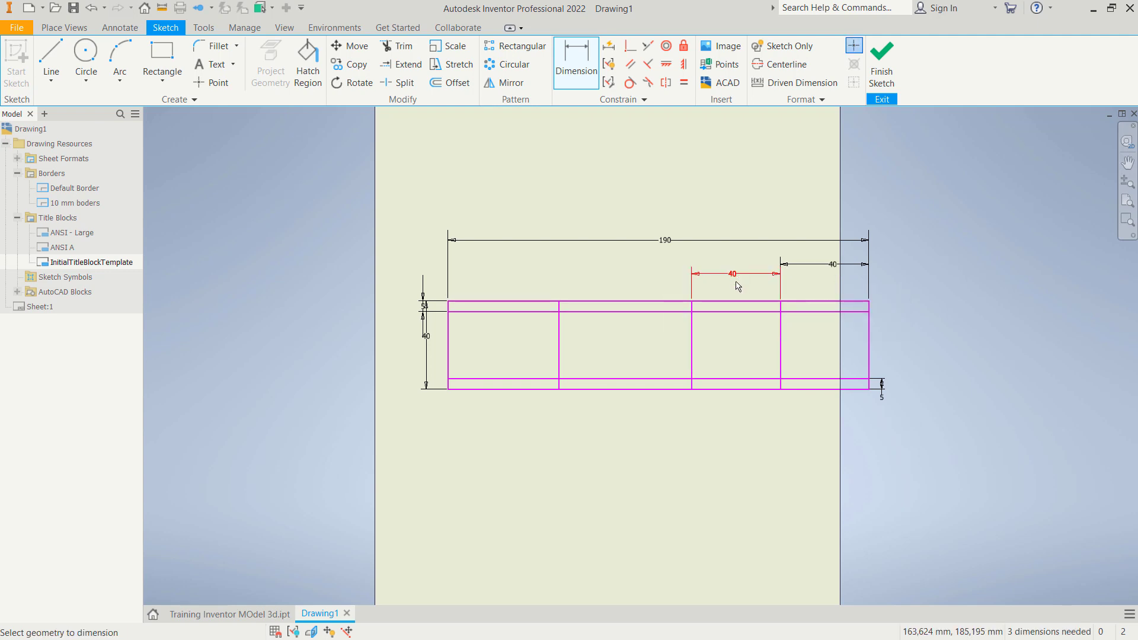
Dimension the second column from the title block's left edge as 30 mm wide
click(560, 341)
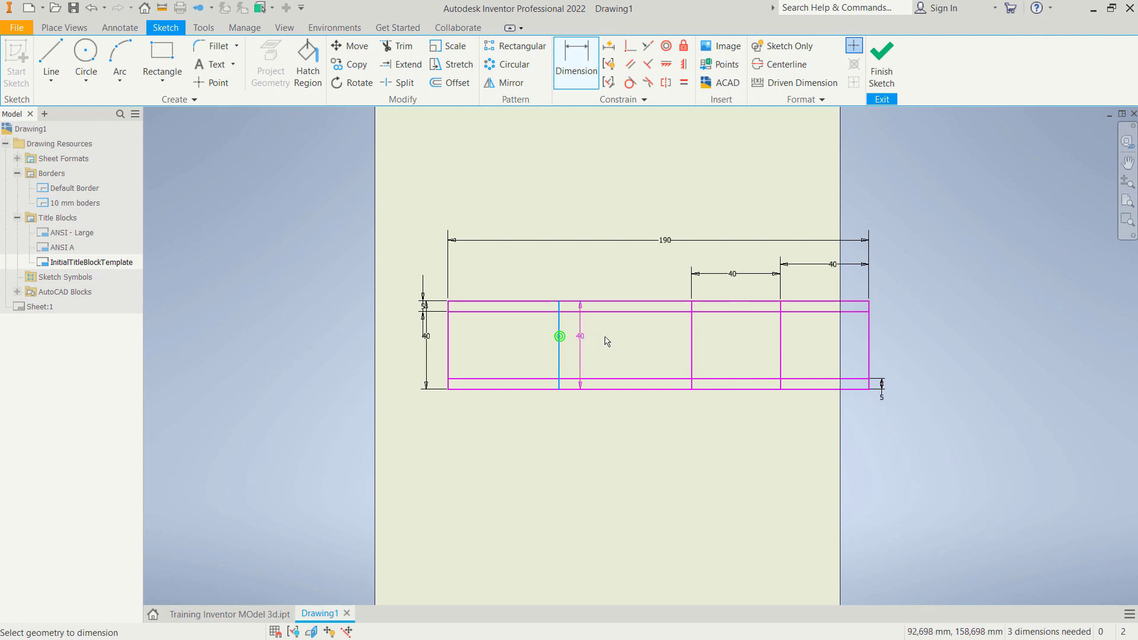
click(692, 334)
click(631, 280)
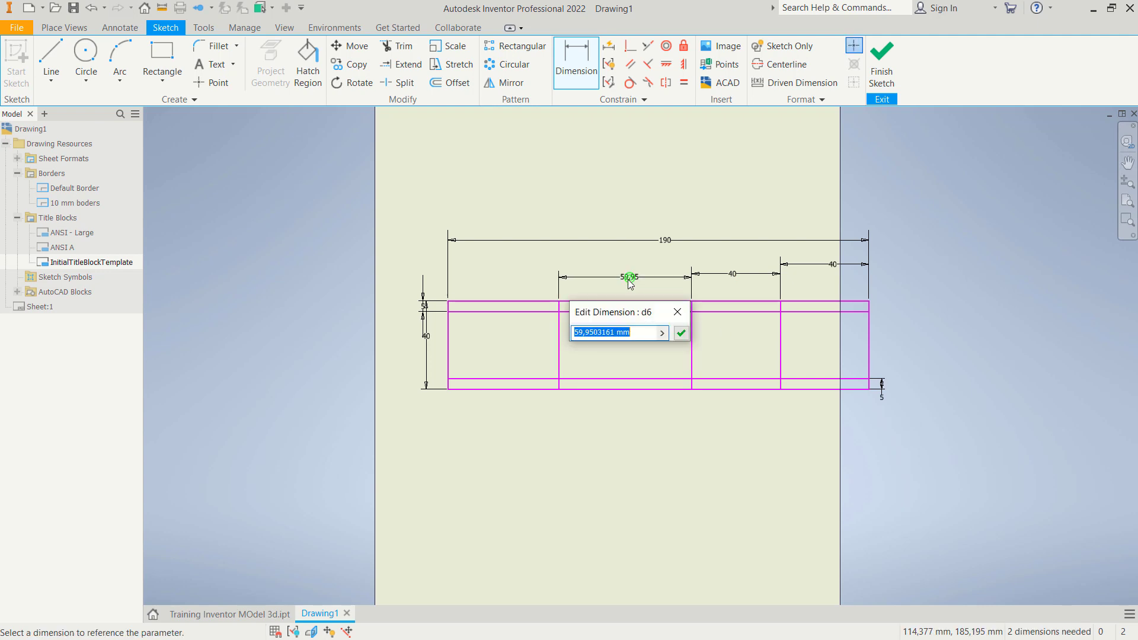
text(30)
key(Return)
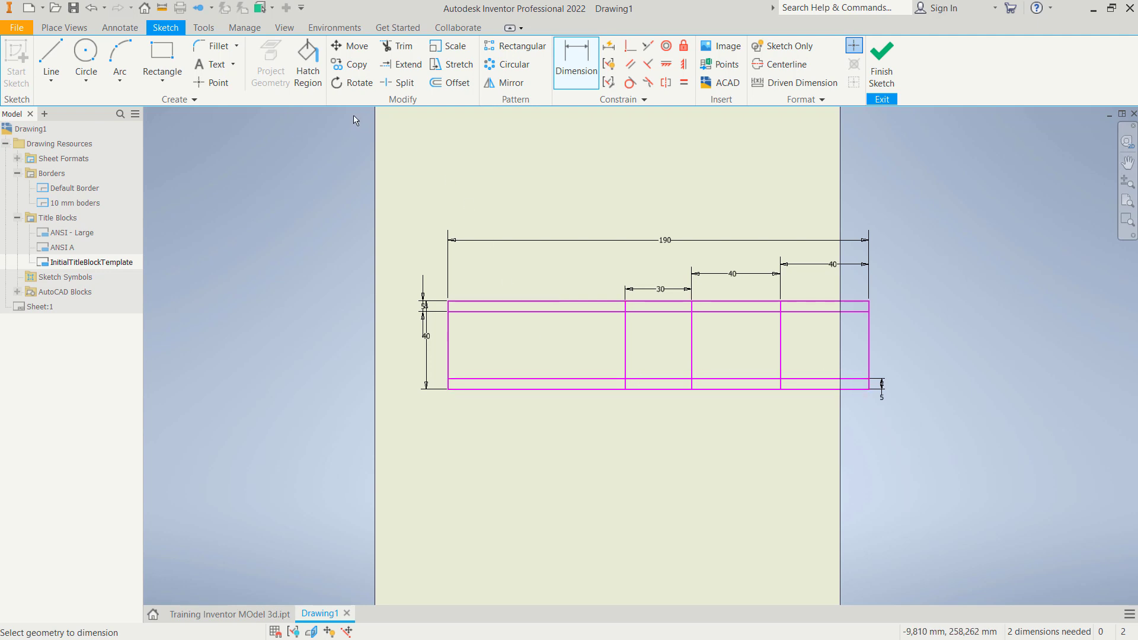
Trim the lower horizontal line out of the title block's two left columns
click(399, 47)
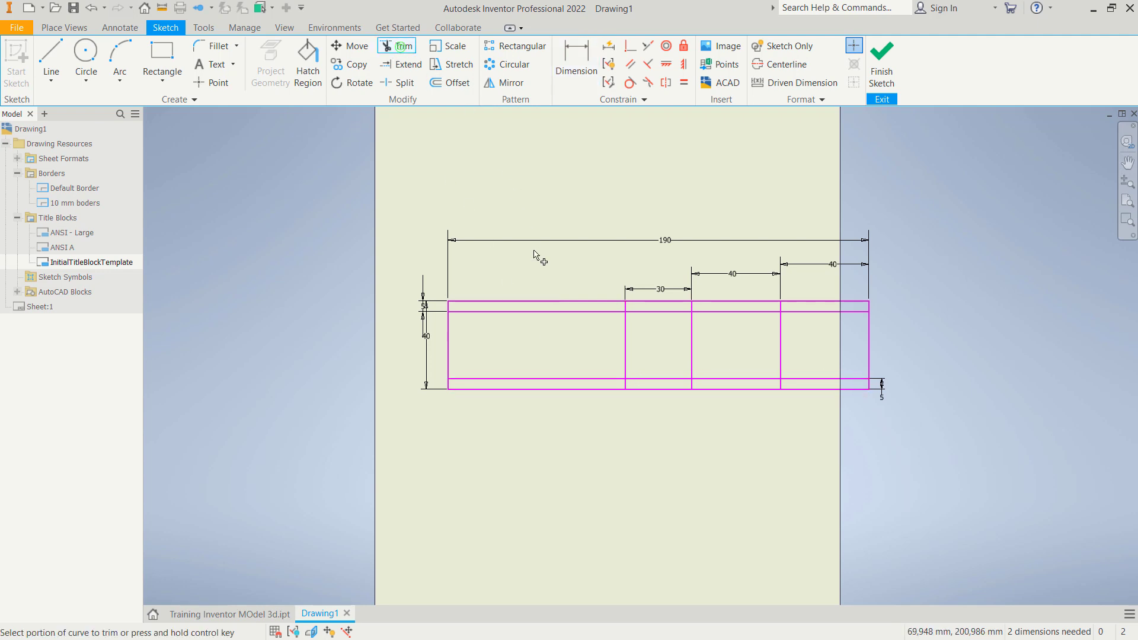
click(581, 379)
click(646, 380)
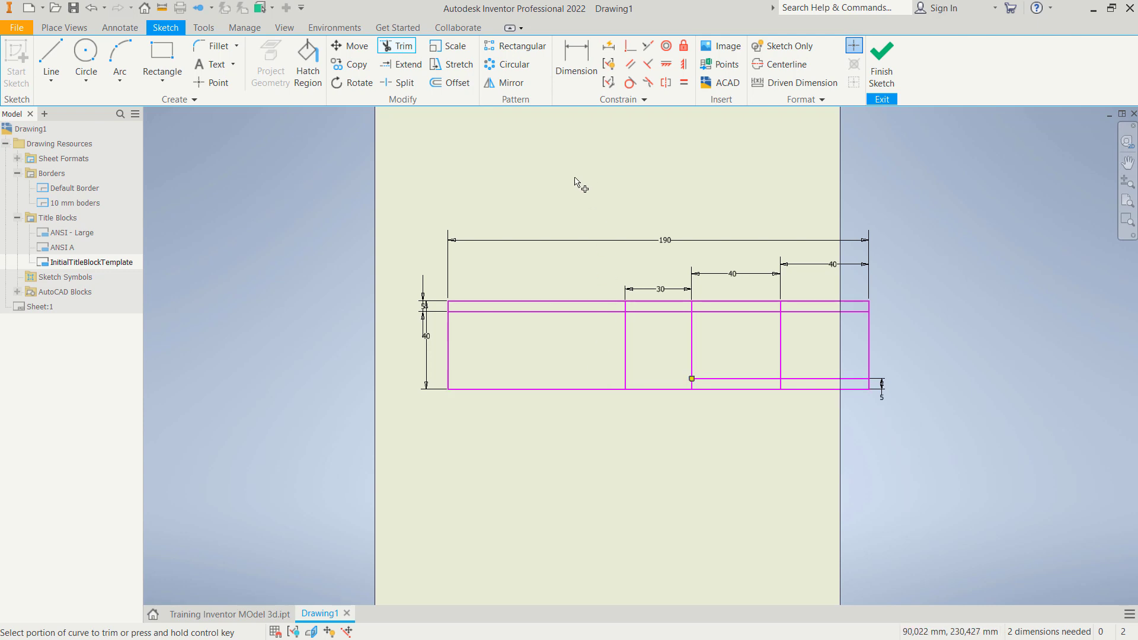
Offset the remaining lower horizontal line upward twice at about 5 mm spacing across the two right columns
click(450, 87)
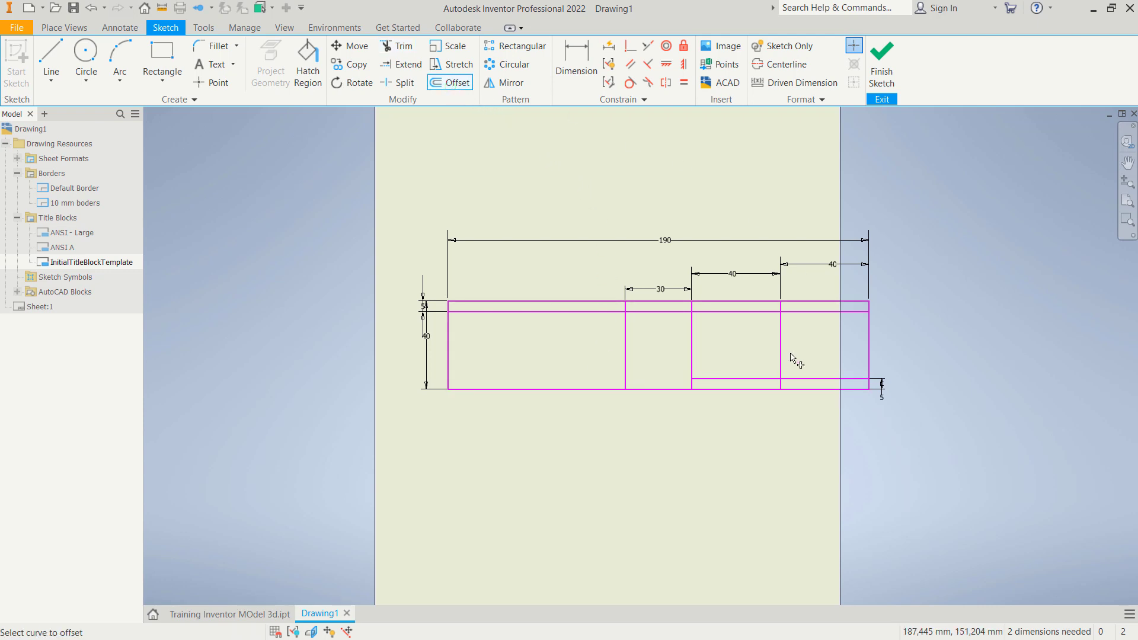
click(731, 379)
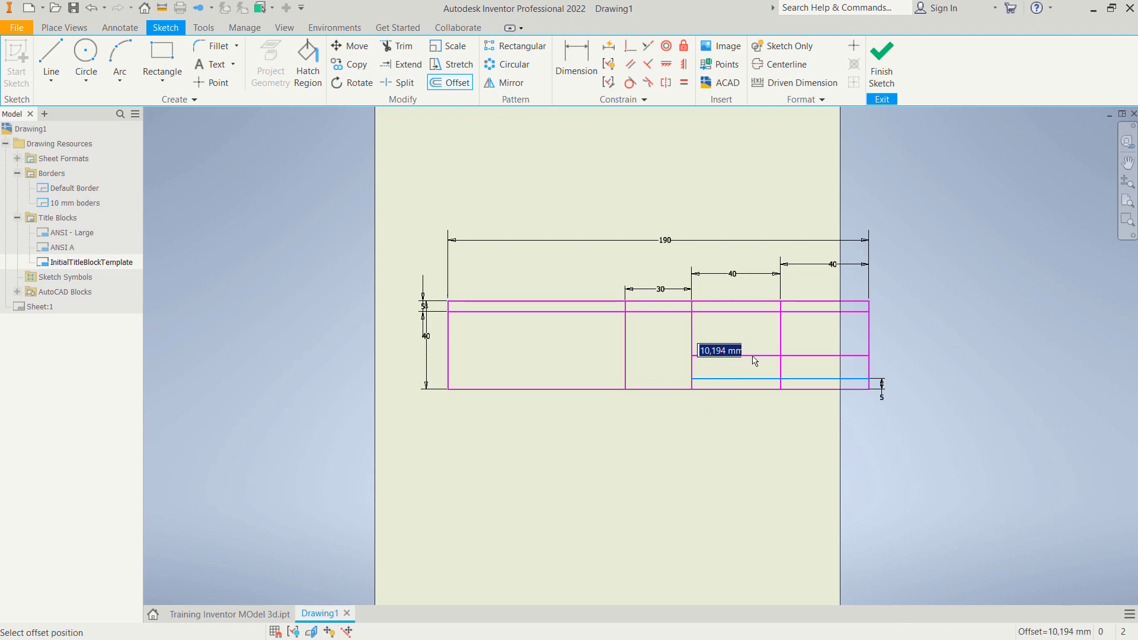
click(755, 367)
click(744, 368)
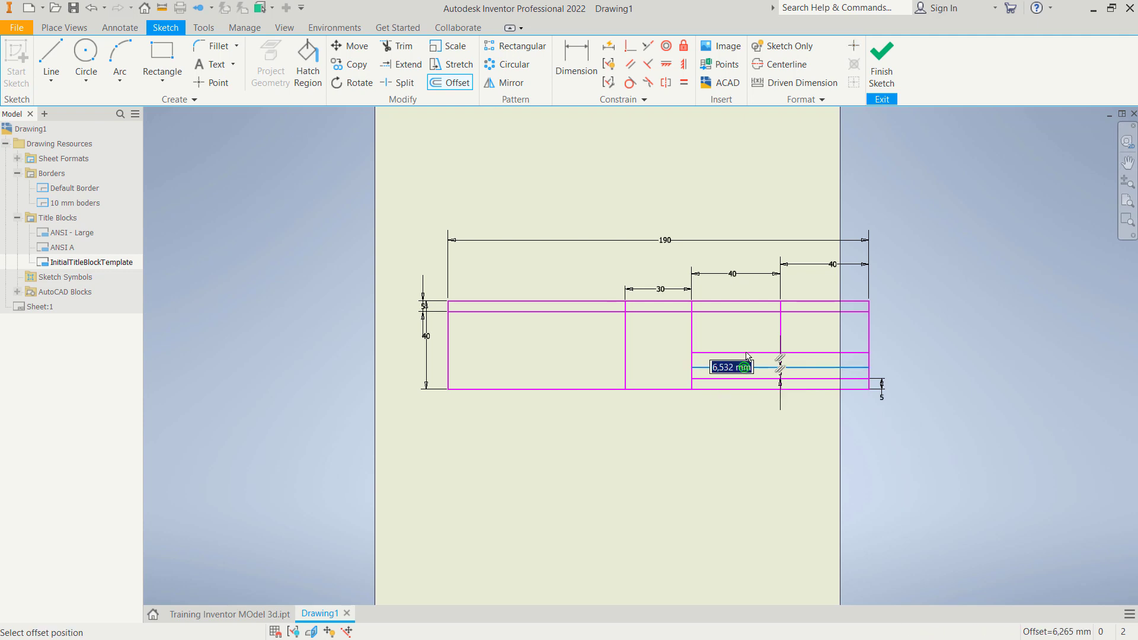
click(748, 356)
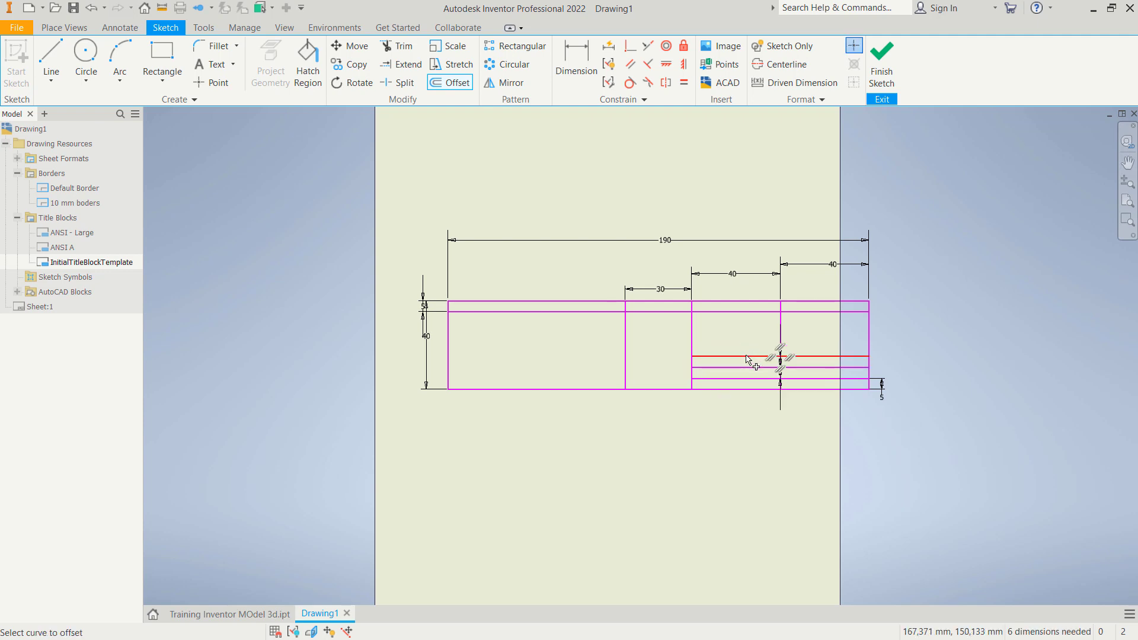
click(747, 356)
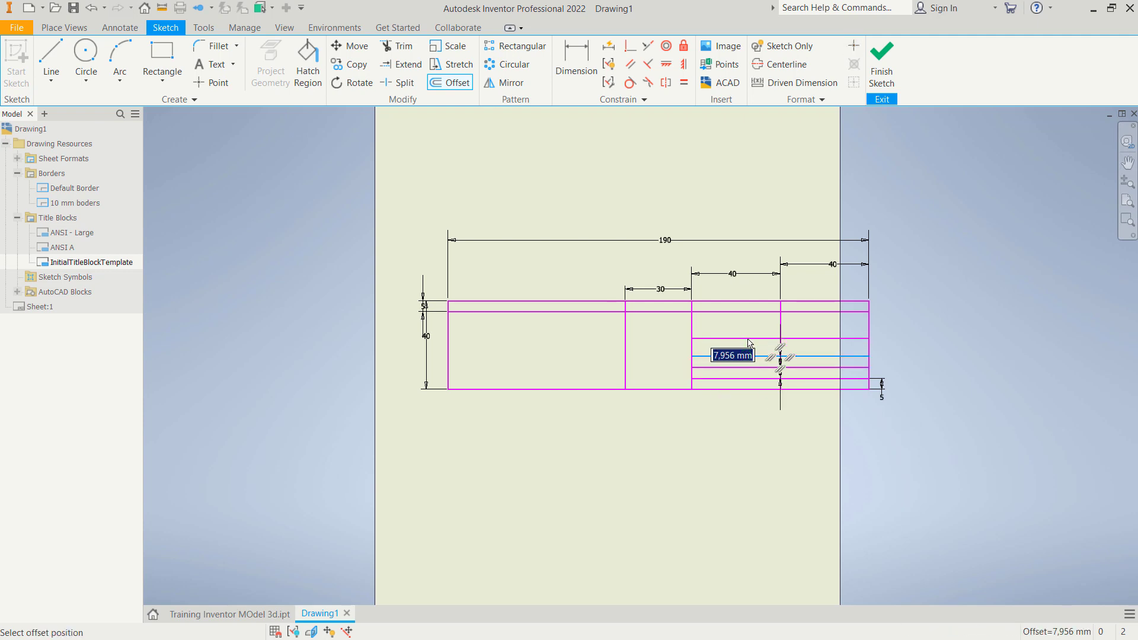
key(Escape)
Add the text "NAME" above the title block's first column, in bold with a 2.50 mm text height
scroll(770, 287, down, 3)
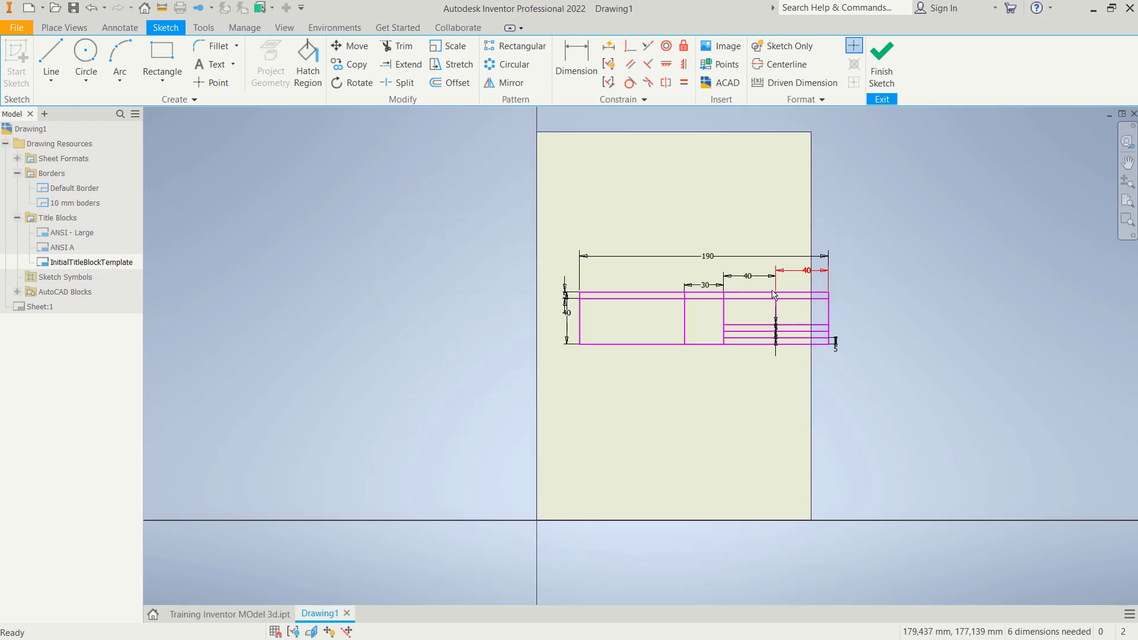
scroll(774, 295, up, 3)
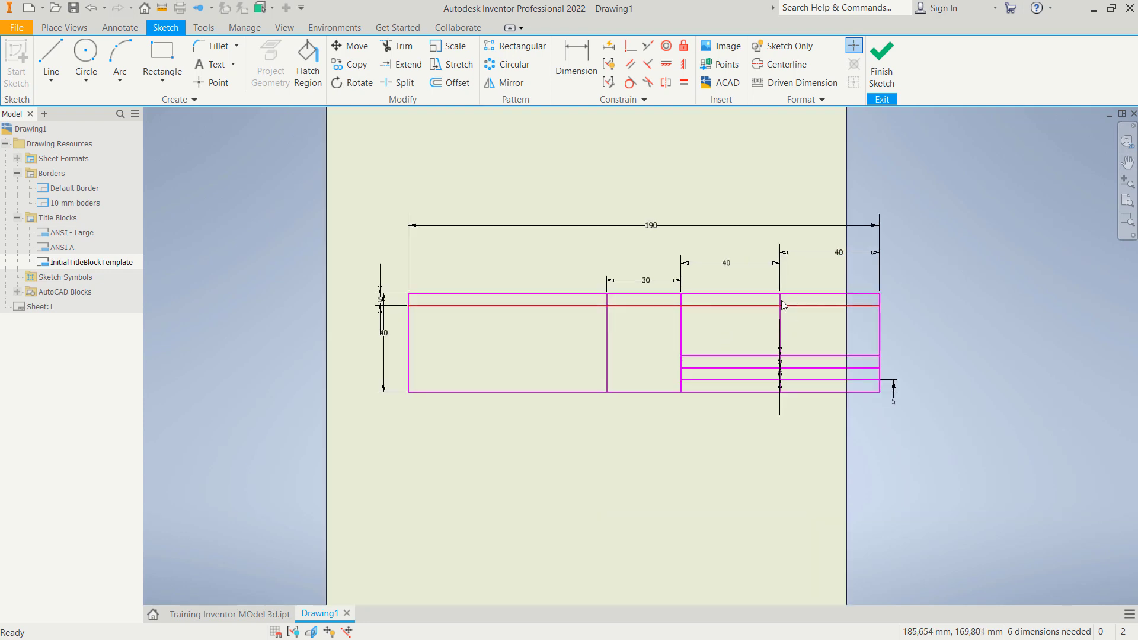
middle_drag(555, 287, 526, 314)
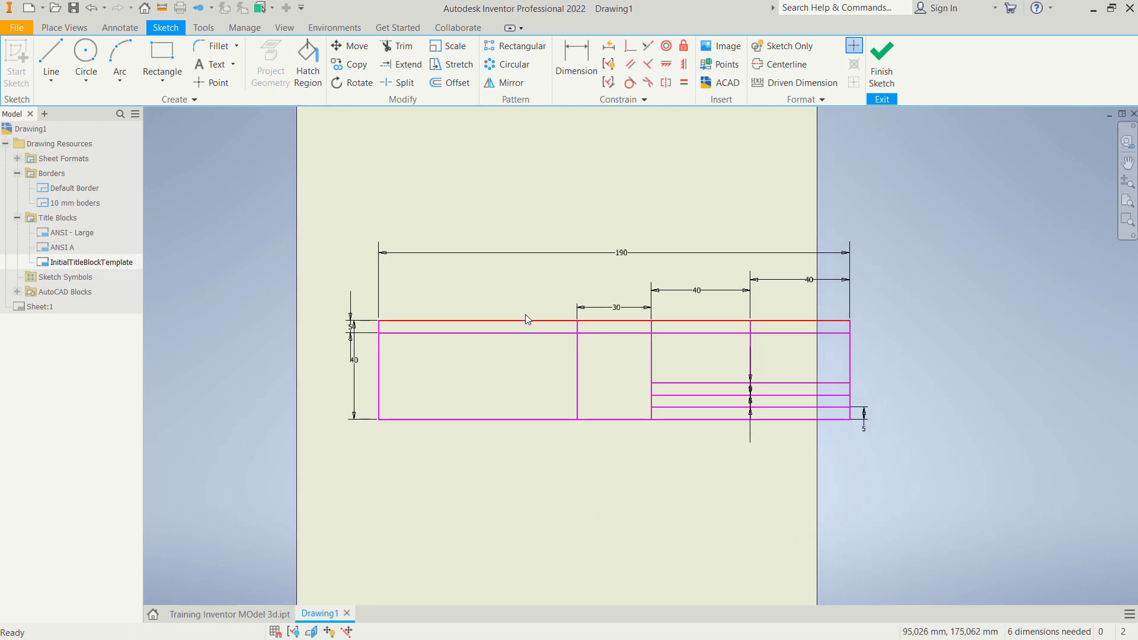
click(212, 66)
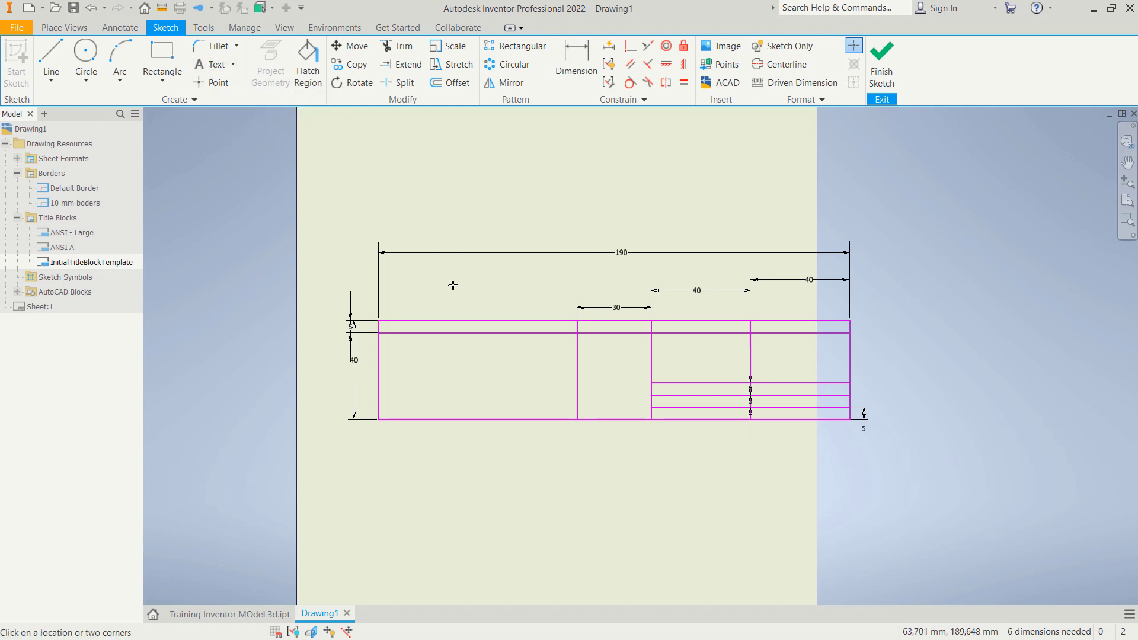
click(485, 280)
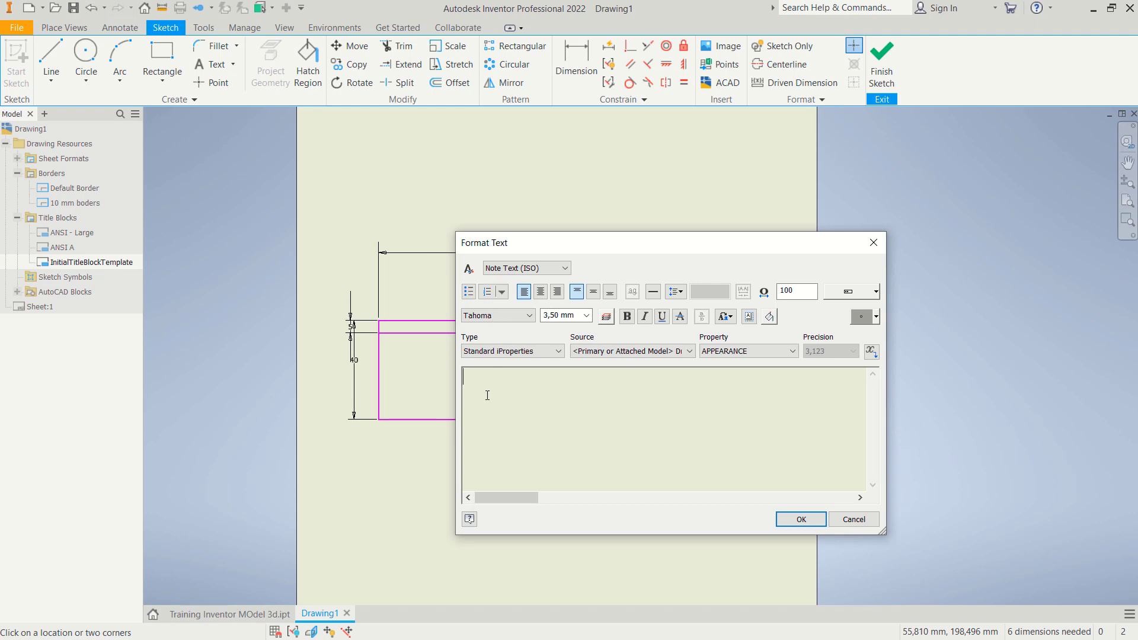
text(NAME)
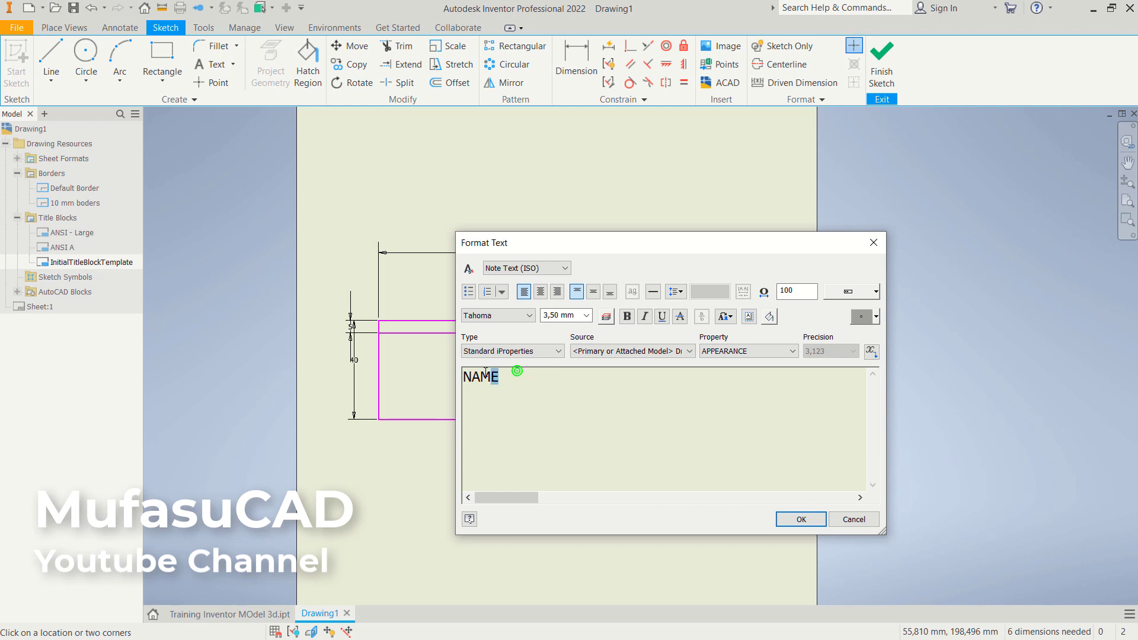
drag(485, 373, 463, 377)
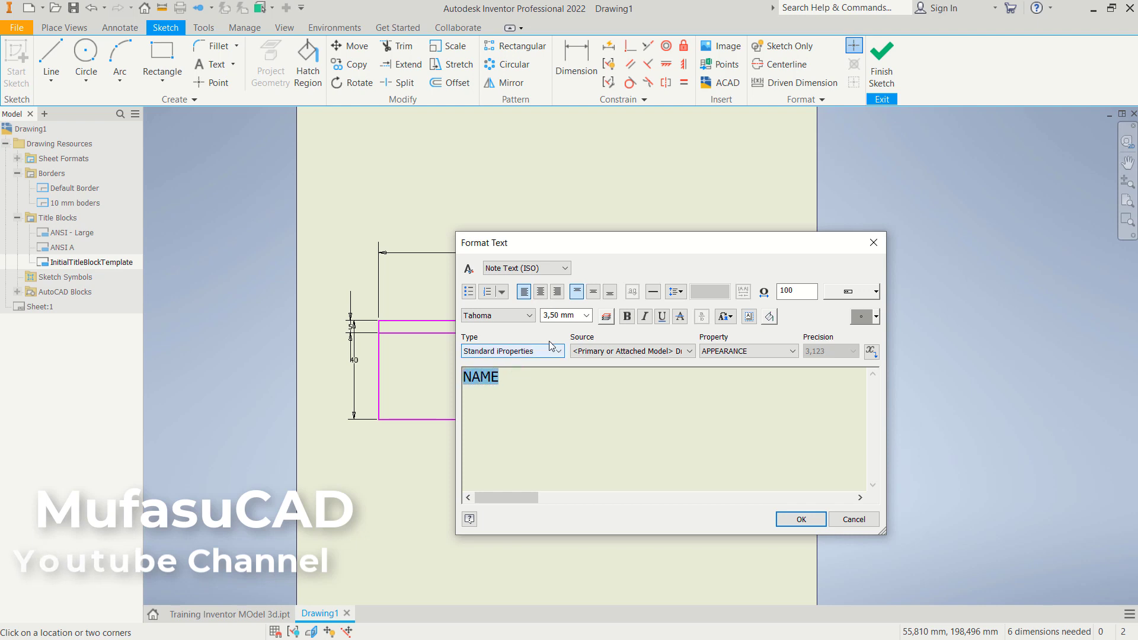
click(586, 315)
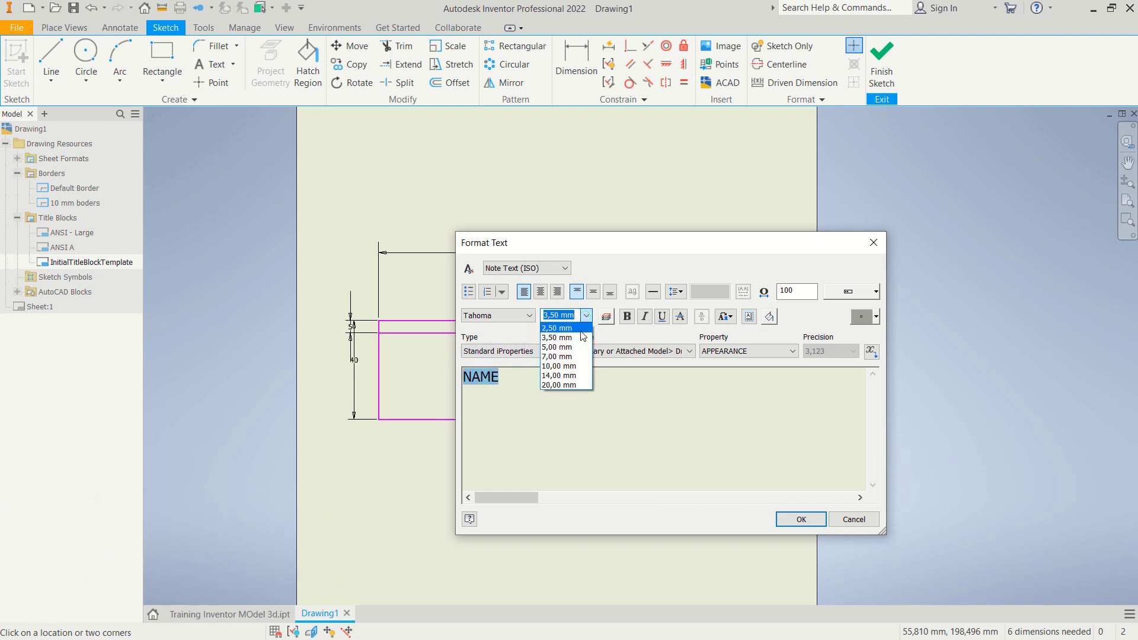
click(563, 329)
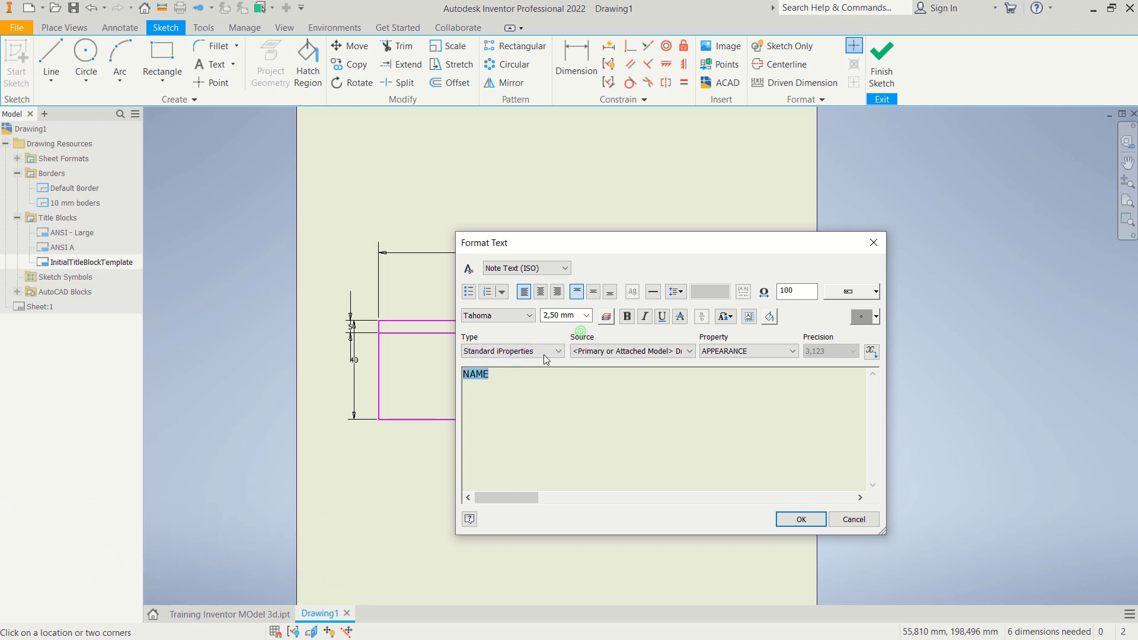
click(630, 317)
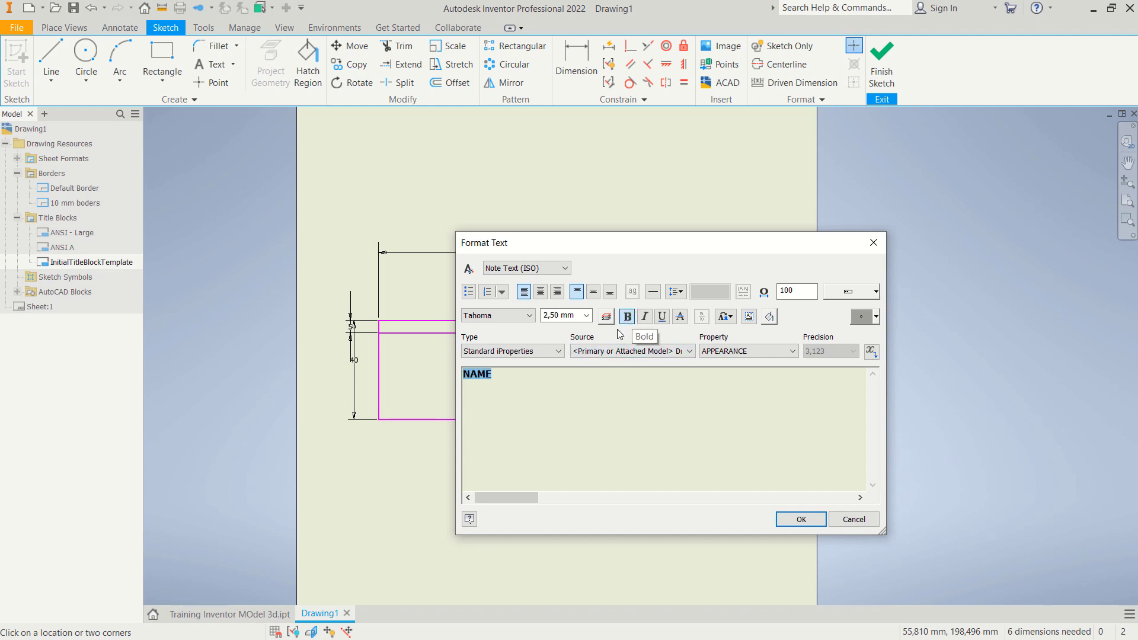
click(790, 519)
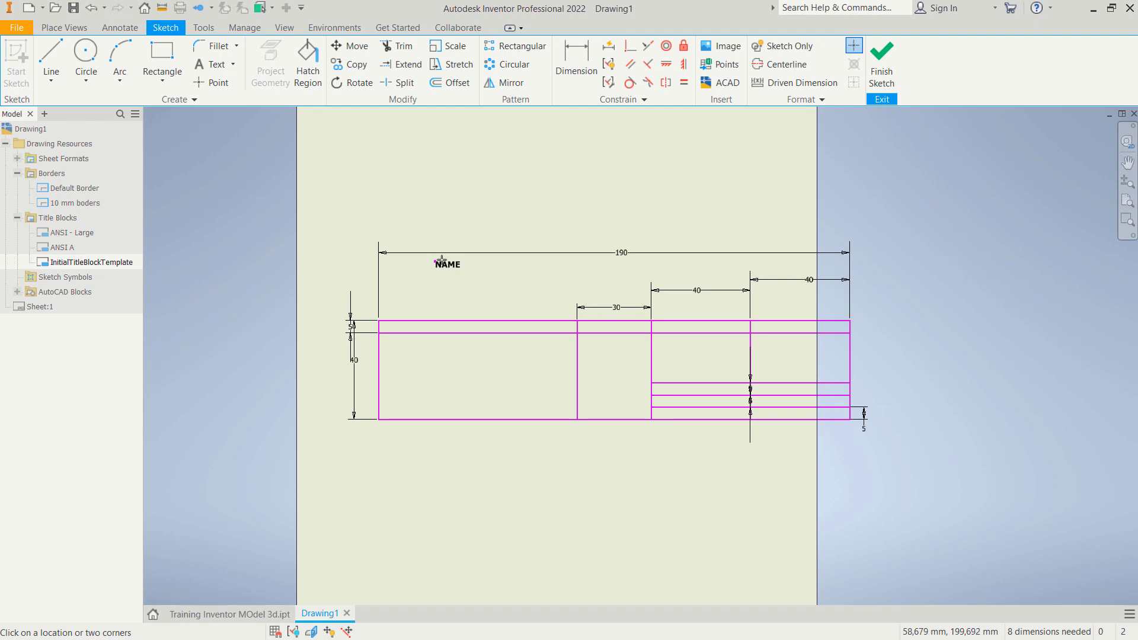
Move the NAME text into the middle of the first column's header cell in the title block
scroll(442, 261, down, 3)
mouse_move(472, 249)
mouse_down()
mouse_move(473, 292)
mouse_move(510, 386)
mouse_move(523, 382)
mouse_up()
scroll(674, 345, down, 1)
Copy the NAME text horizontally into the header cells of the other three title block columns
scroll(674, 346, up, 4)
middle_drag(886, 372, 770, 408)
click(350, 64)
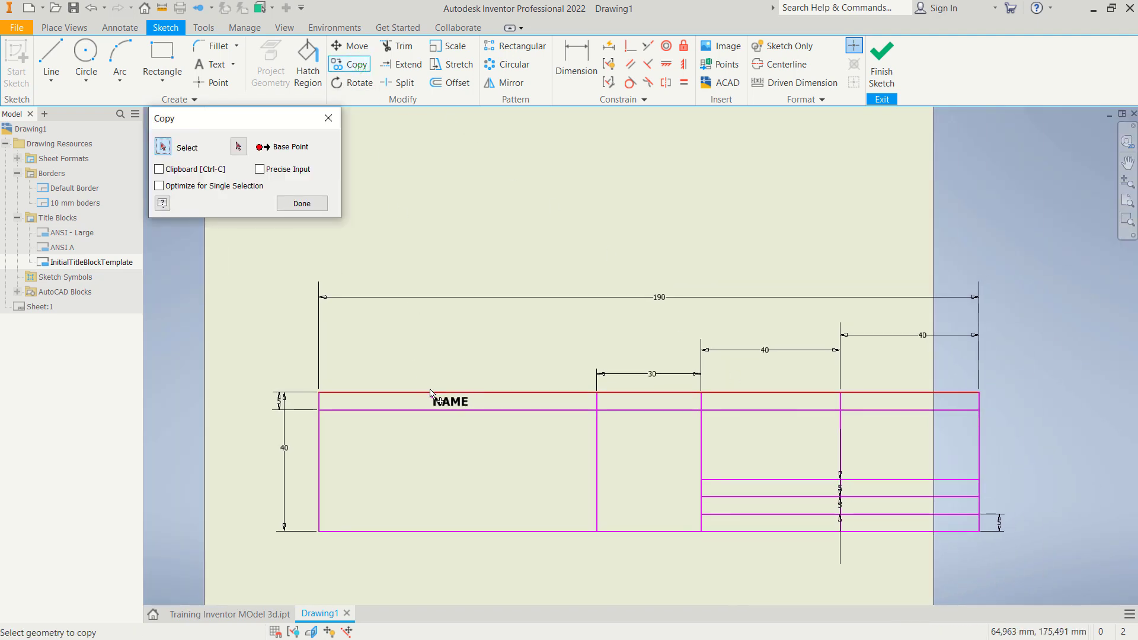
click(238, 146)
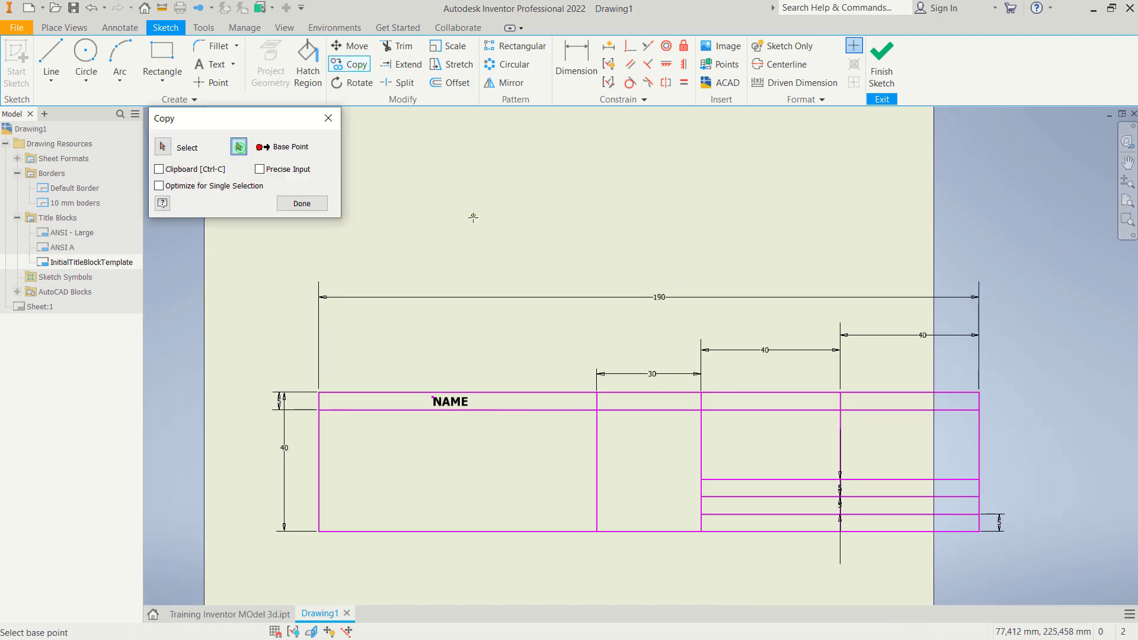
click(446, 203)
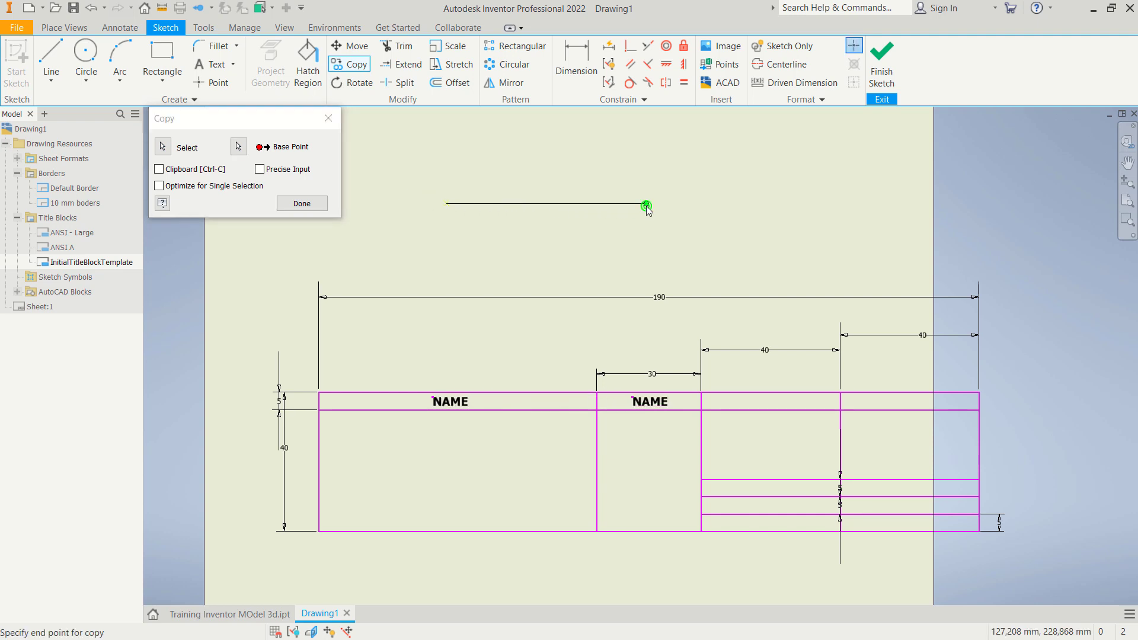
click(647, 204)
click(768, 204)
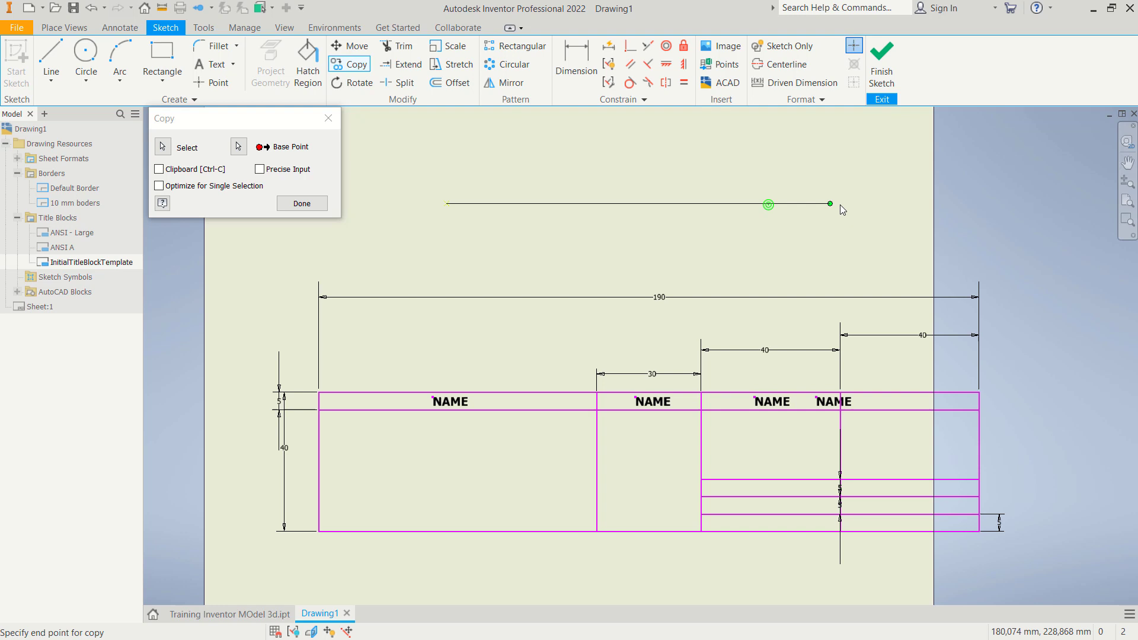
click(916, 205)
key(Escape)
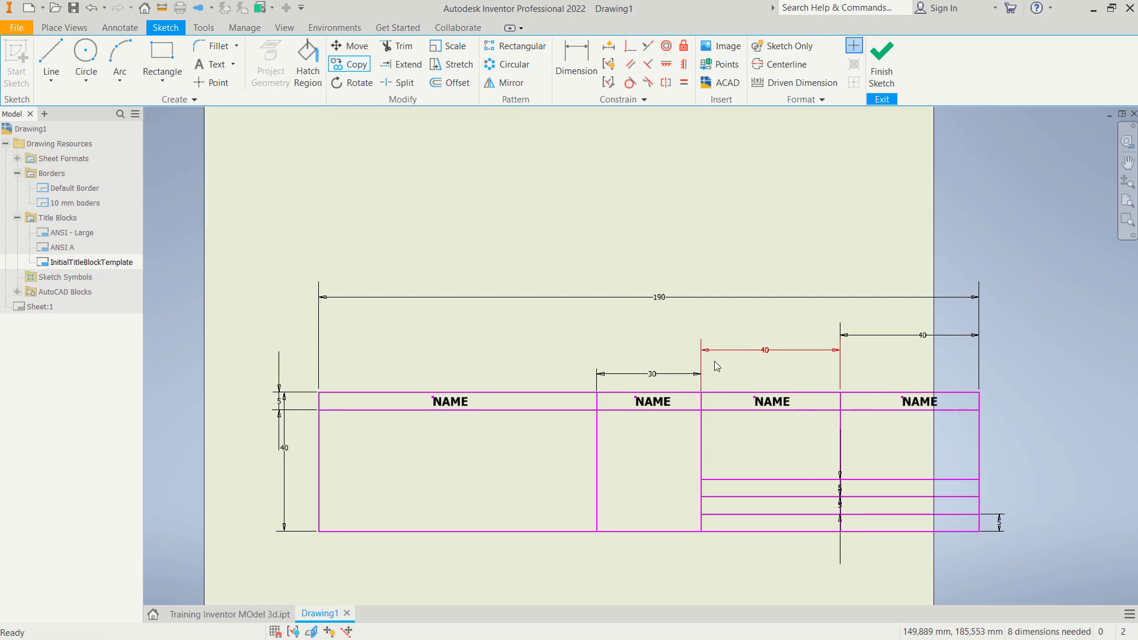
Copy the NAME texts from the two right-hand header cells straight down into the three narrow rows at the bottom of those columns
click(771, 401)
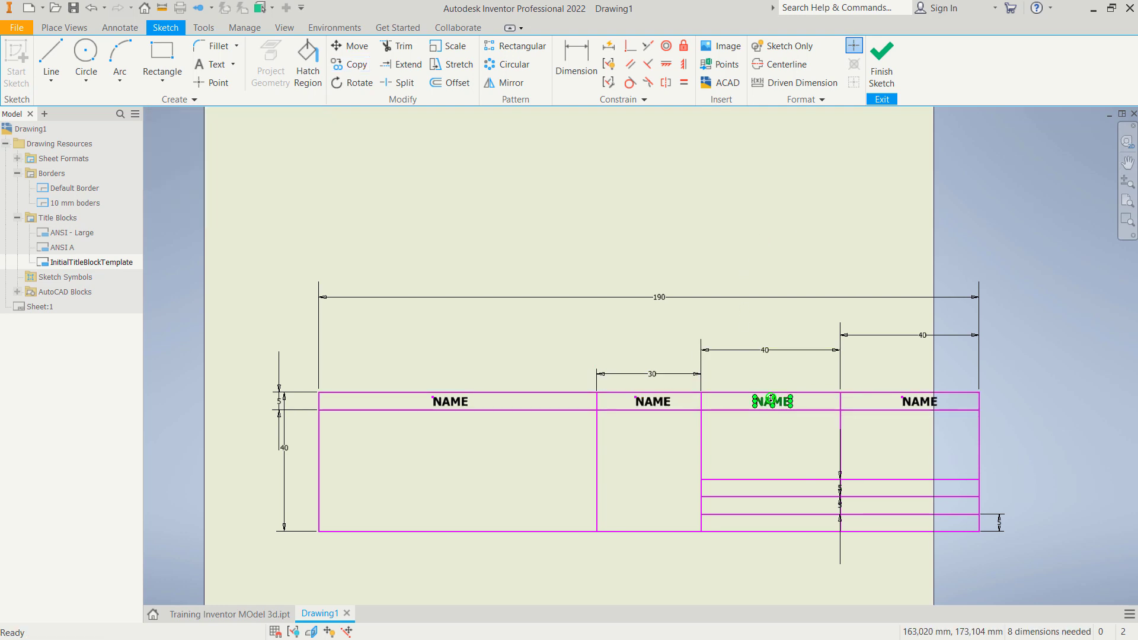
ctrl+click(919, 403)
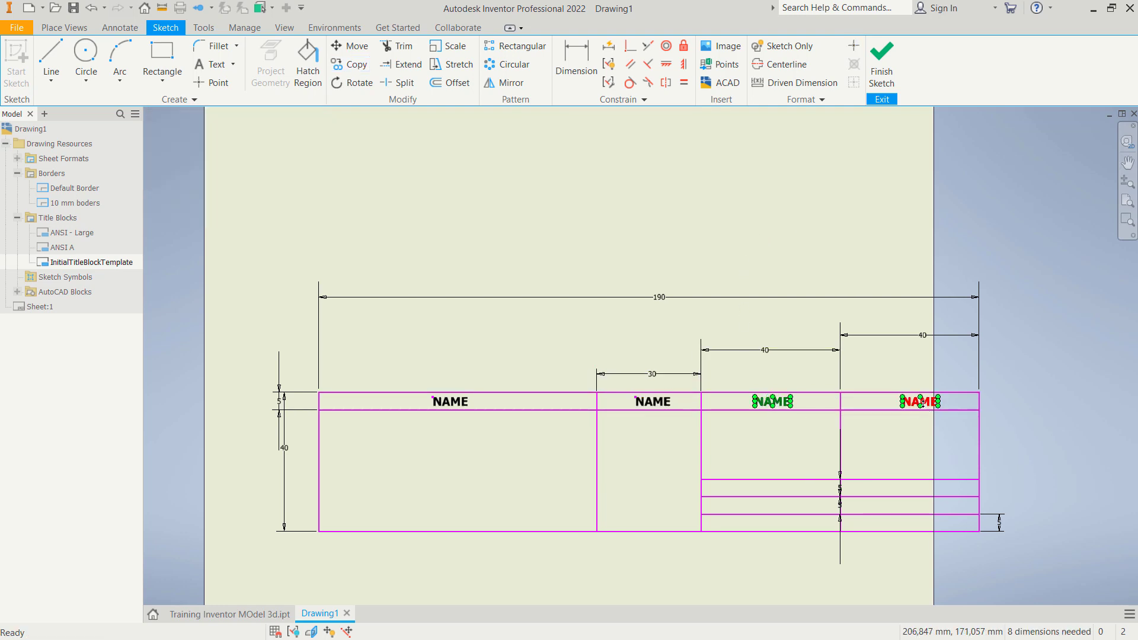
click(356, 66)
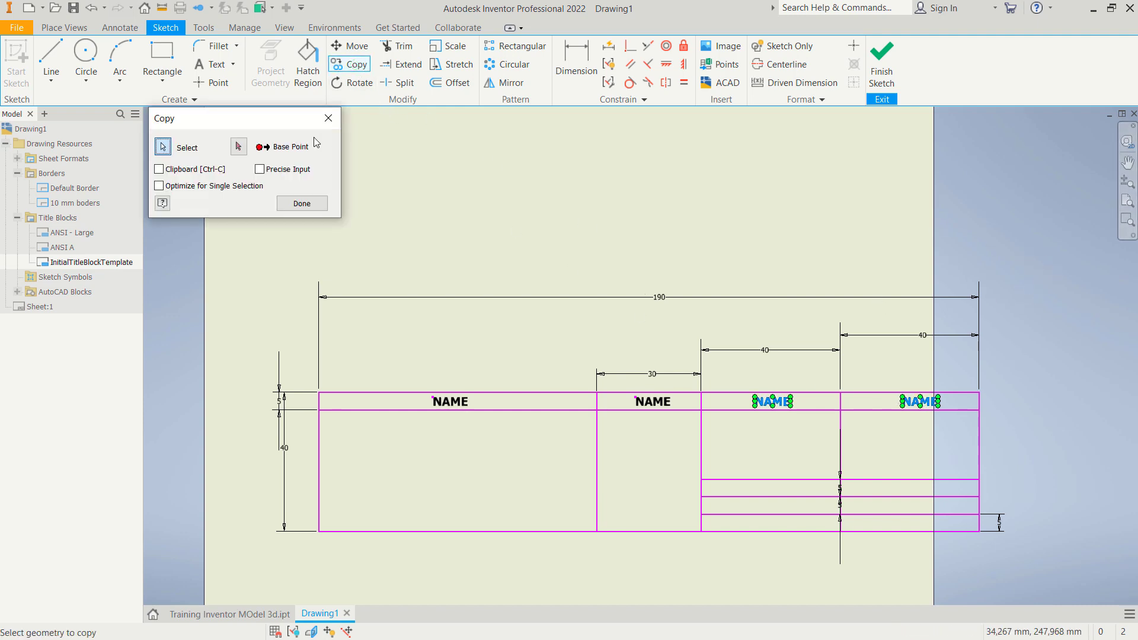
click(238, 147)
click(1056, 283)
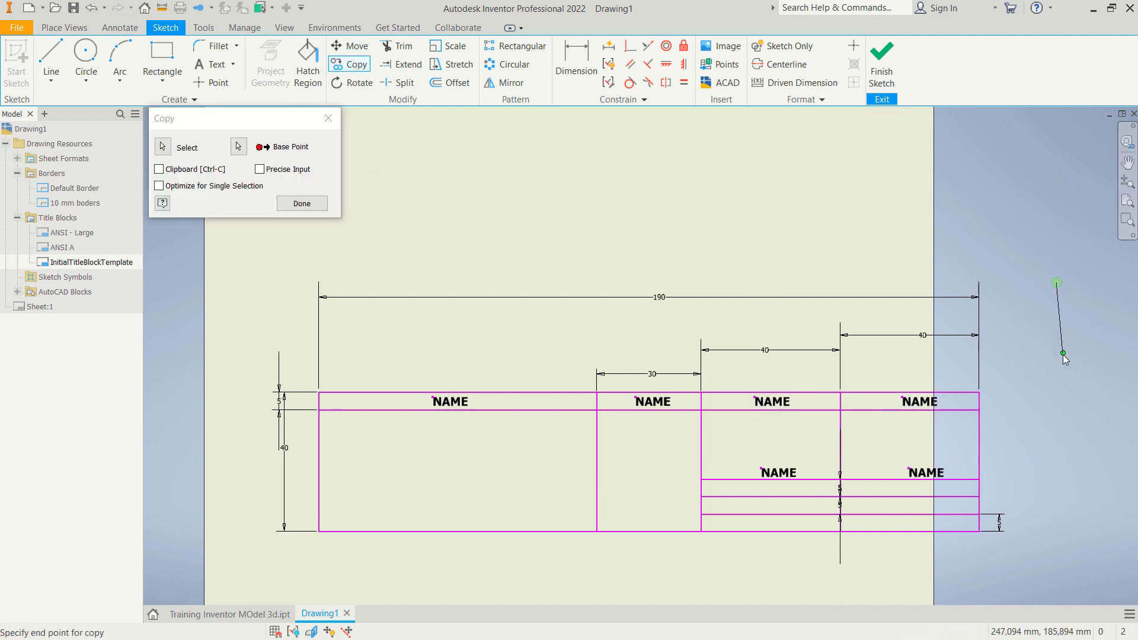
click(1058, 392)
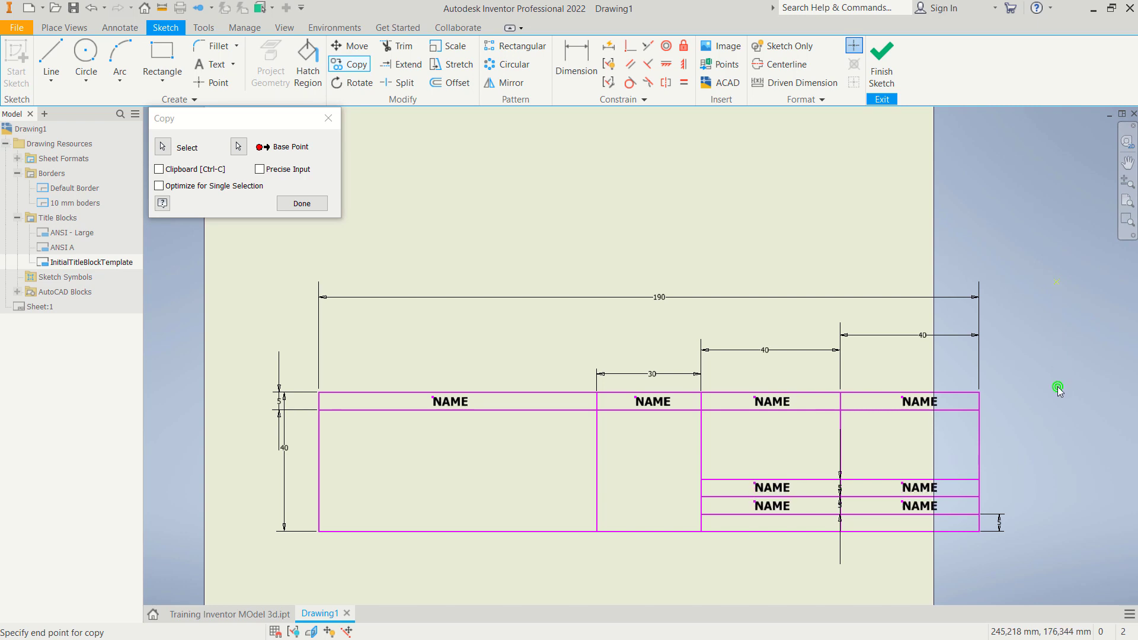
click(1057, 405)
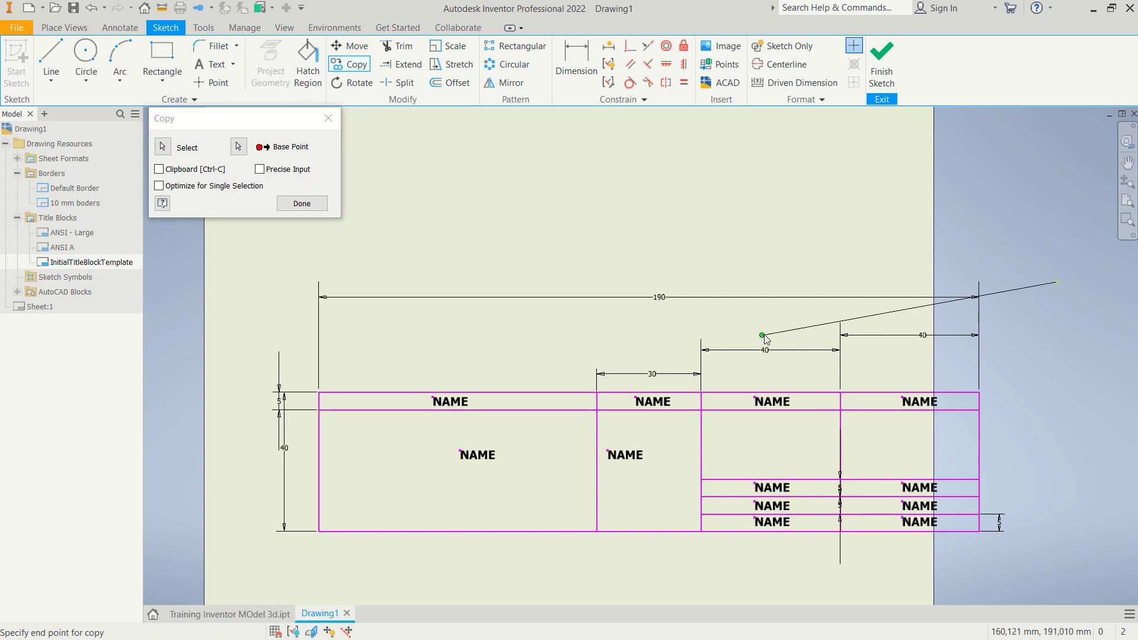
key(Escape)
Finish the title block sketch and save it under the name TITLE BLOCK A4
scroll(790, 300, up, 1)
scroll(792, 290, down, 3)
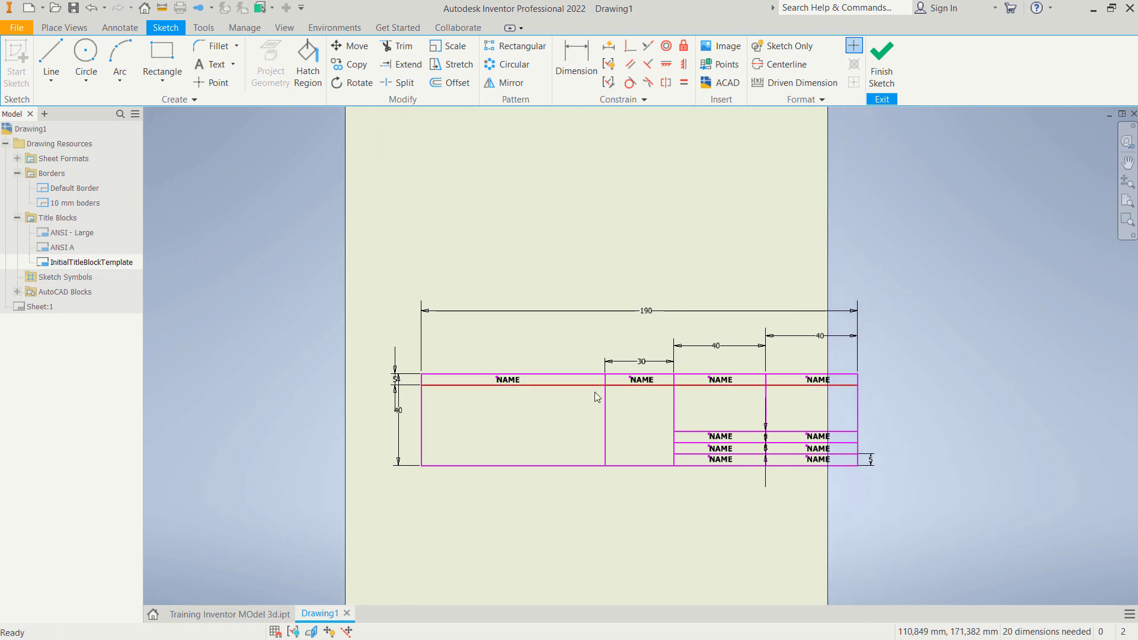
click(881, 62)
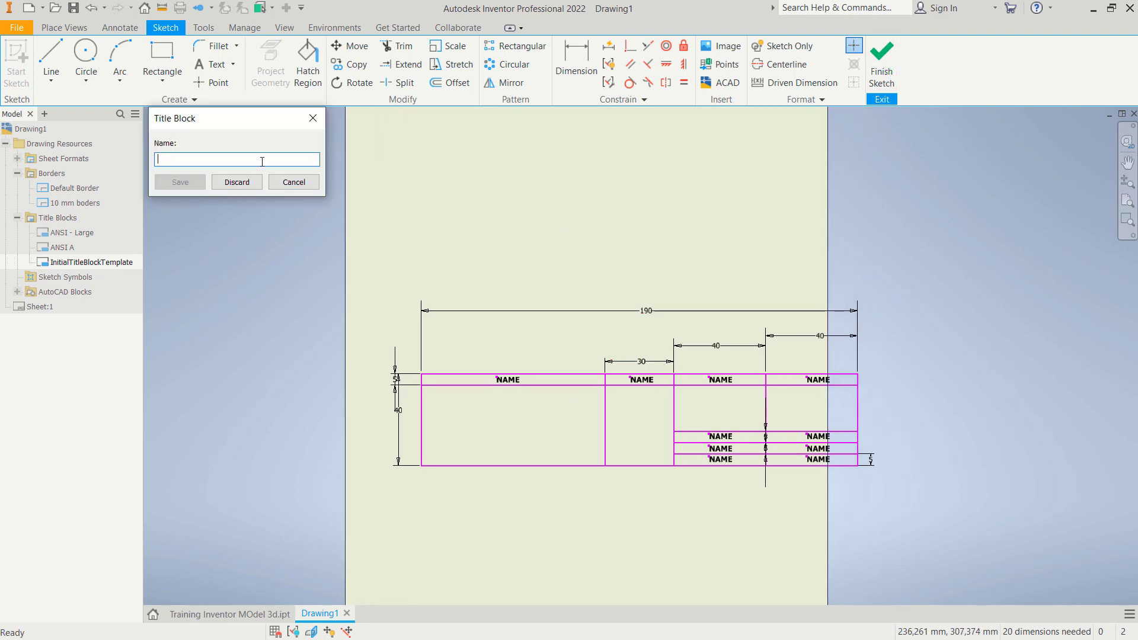
text(TITLE BLOCK A4)
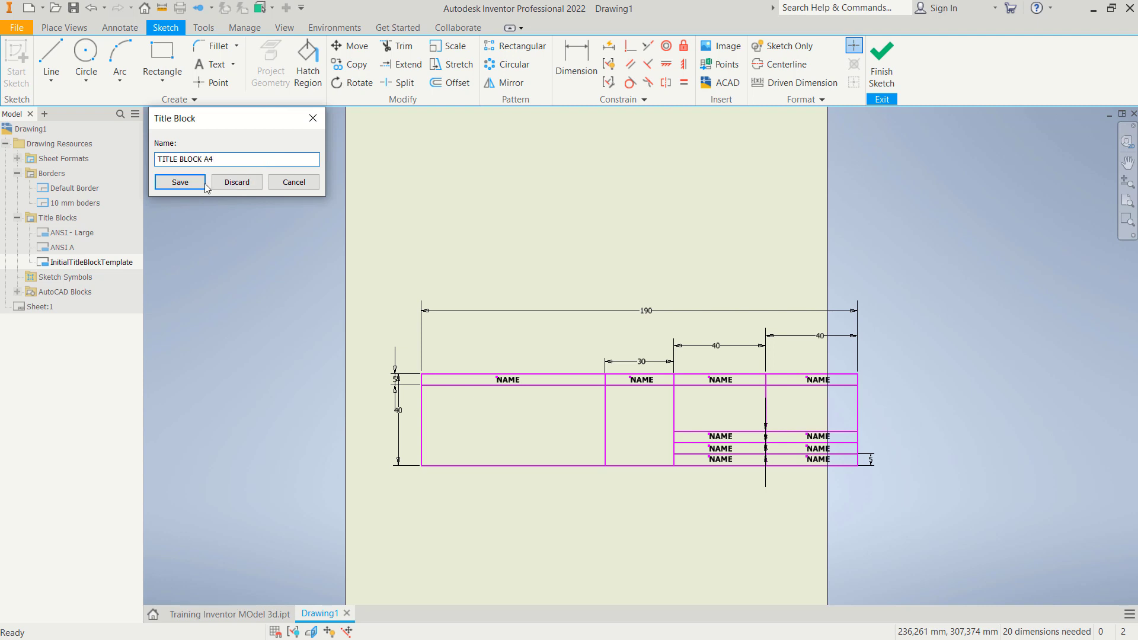
click(180, 182)
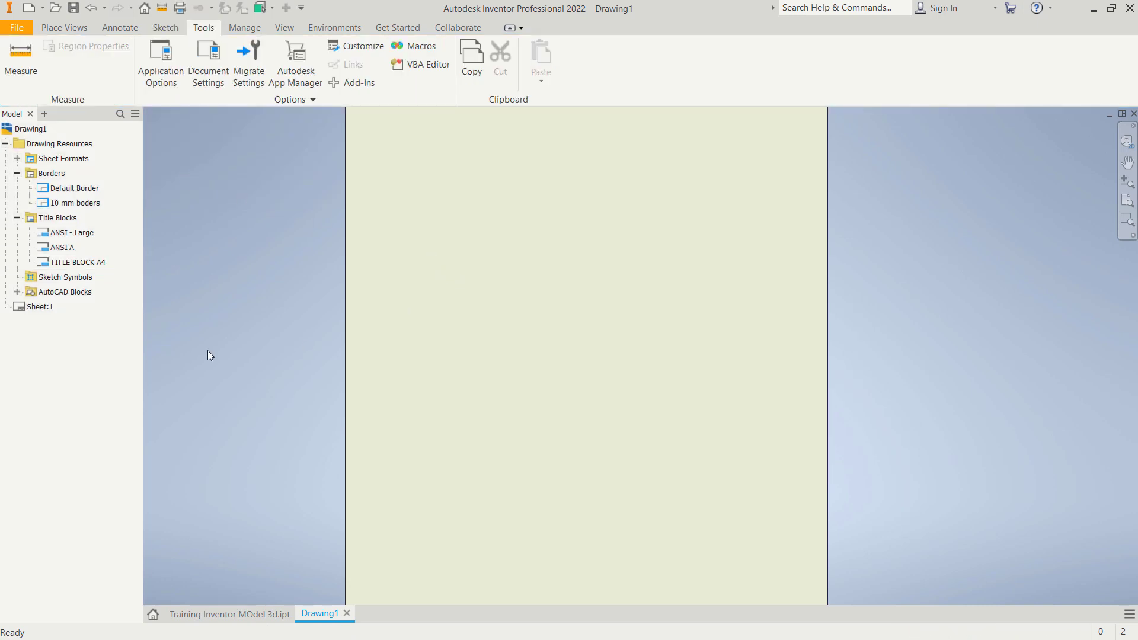
Insert the custom border "10 mm boders" on Sheet:1 and expand the sheet's contents
click(38, 308)
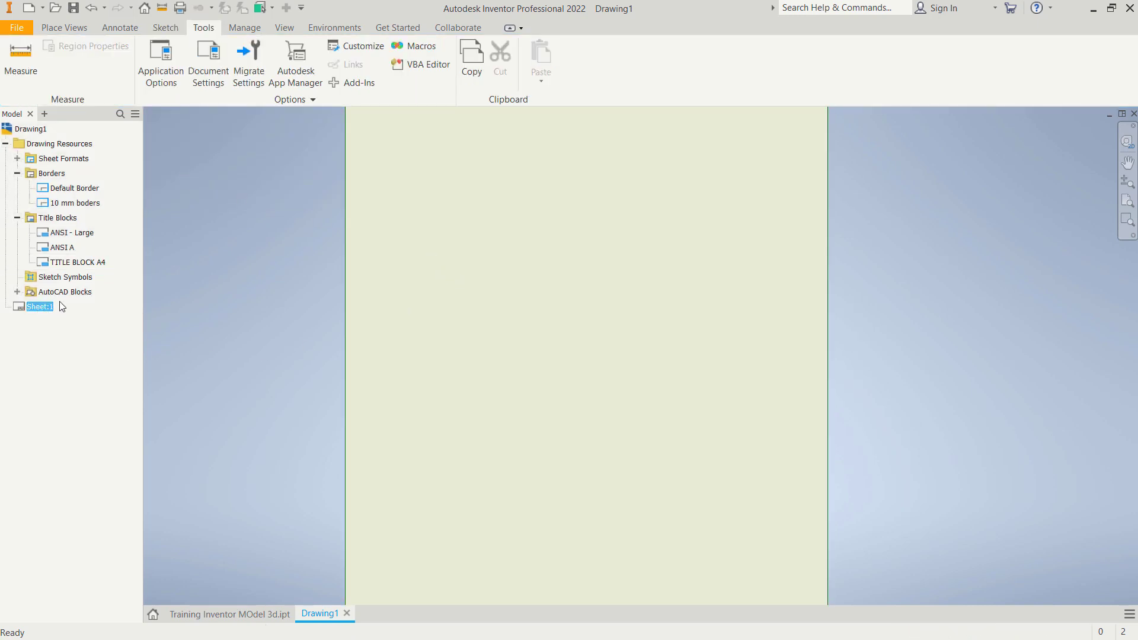
click(99, 318)
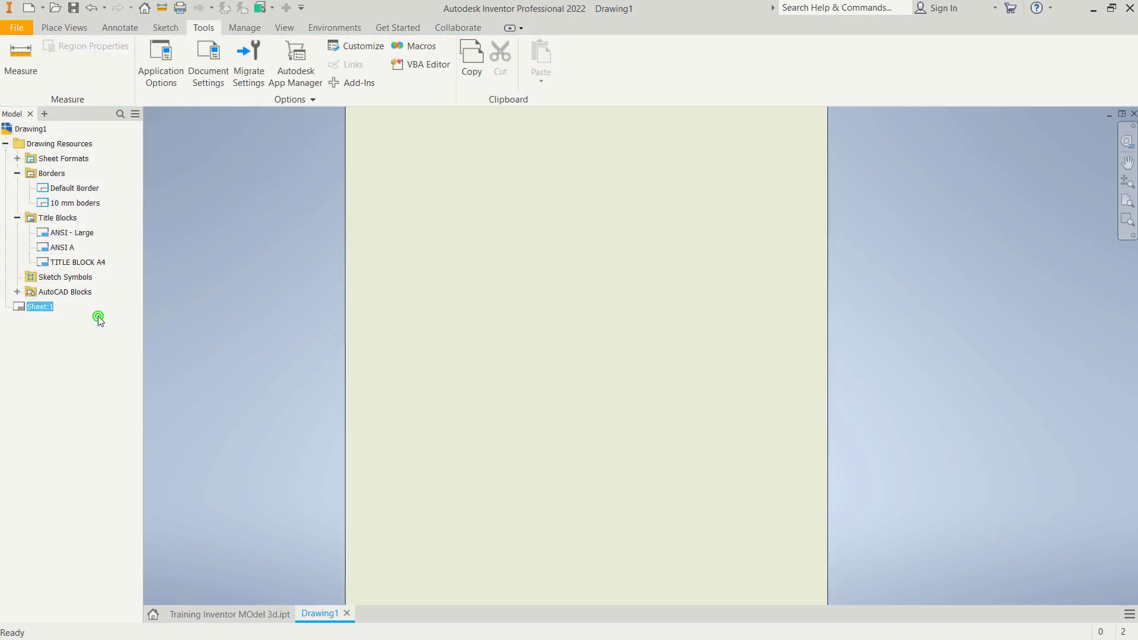
click(83, 204)
click(88, 205)
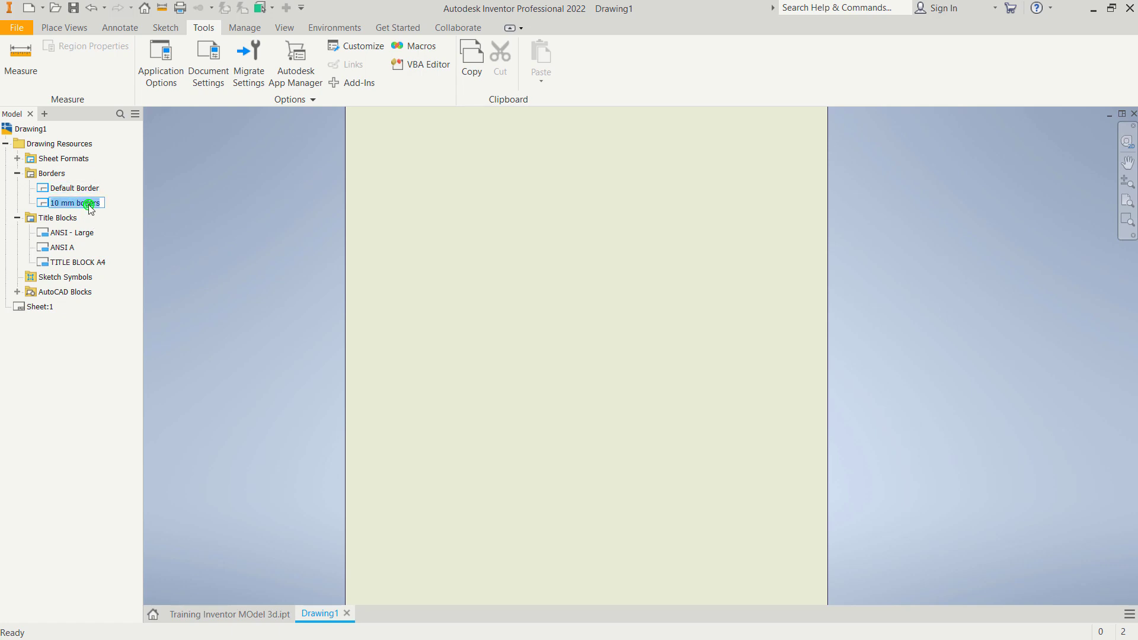
click(103, 222)
double_click(70, 204)
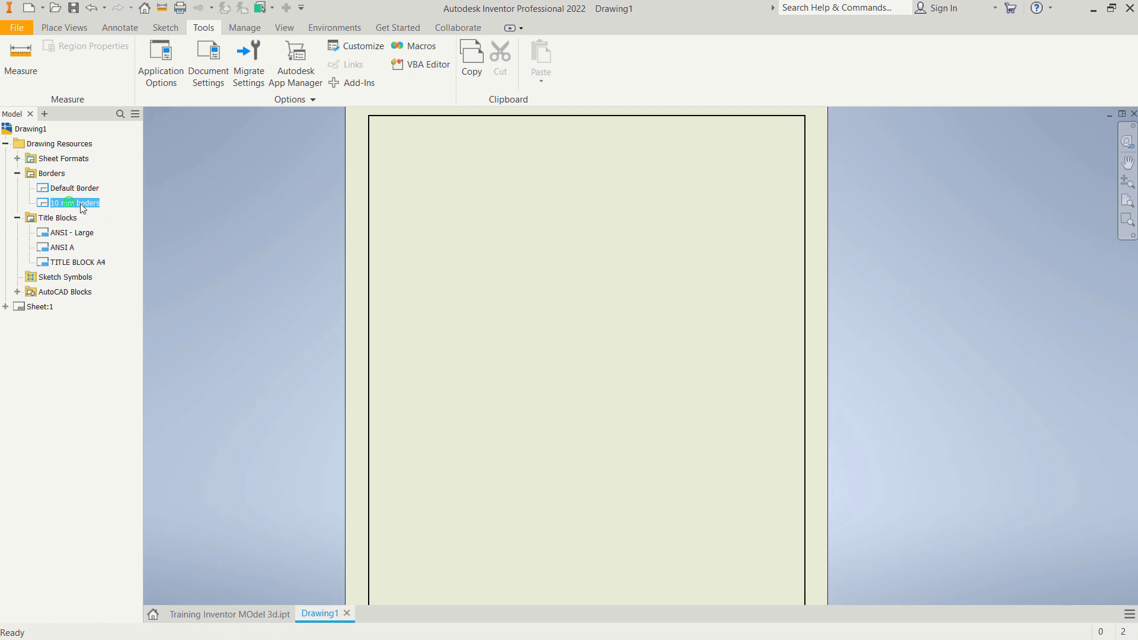
scroll(614, 276, down, 3)
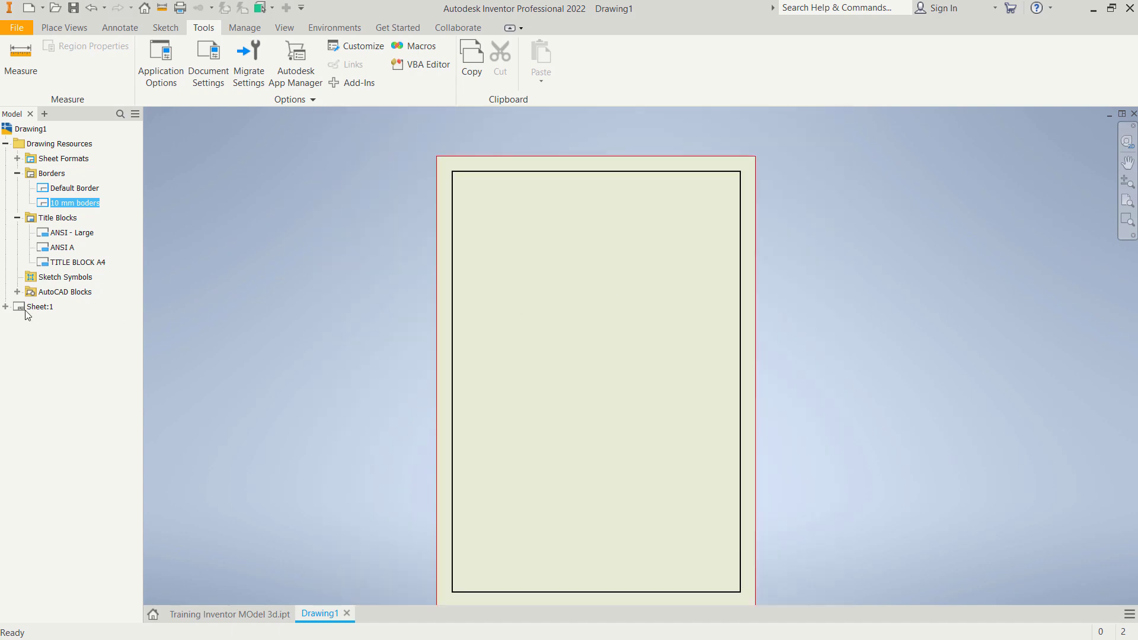
click(5, 308)
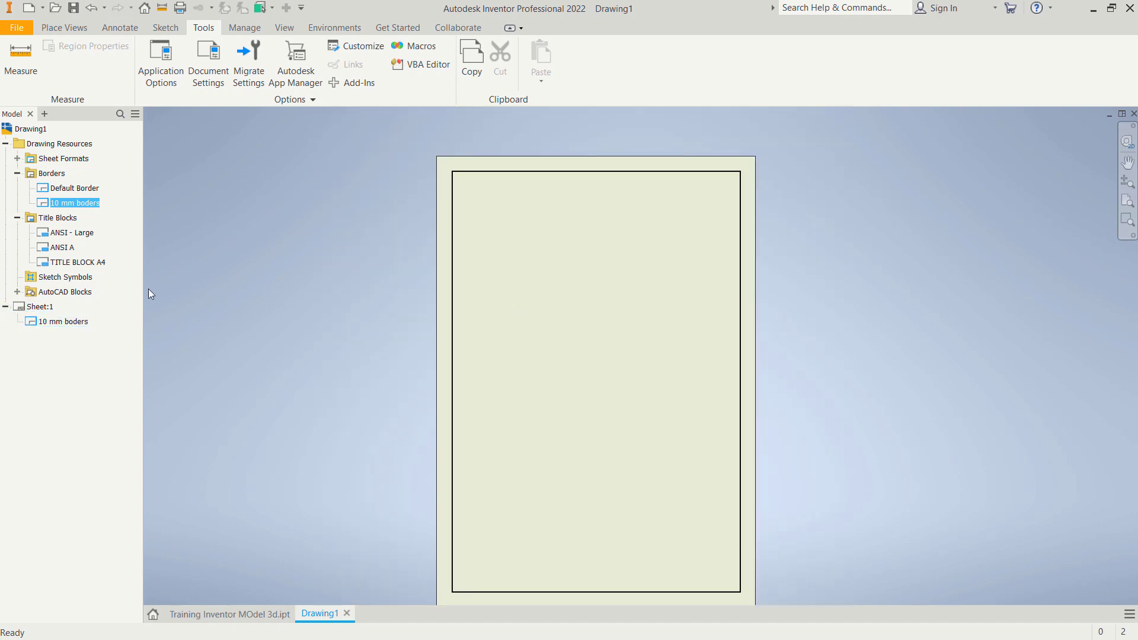
Insert the custom title block TITLE BLOCK A4 on Sheet:1
click(64, 219)
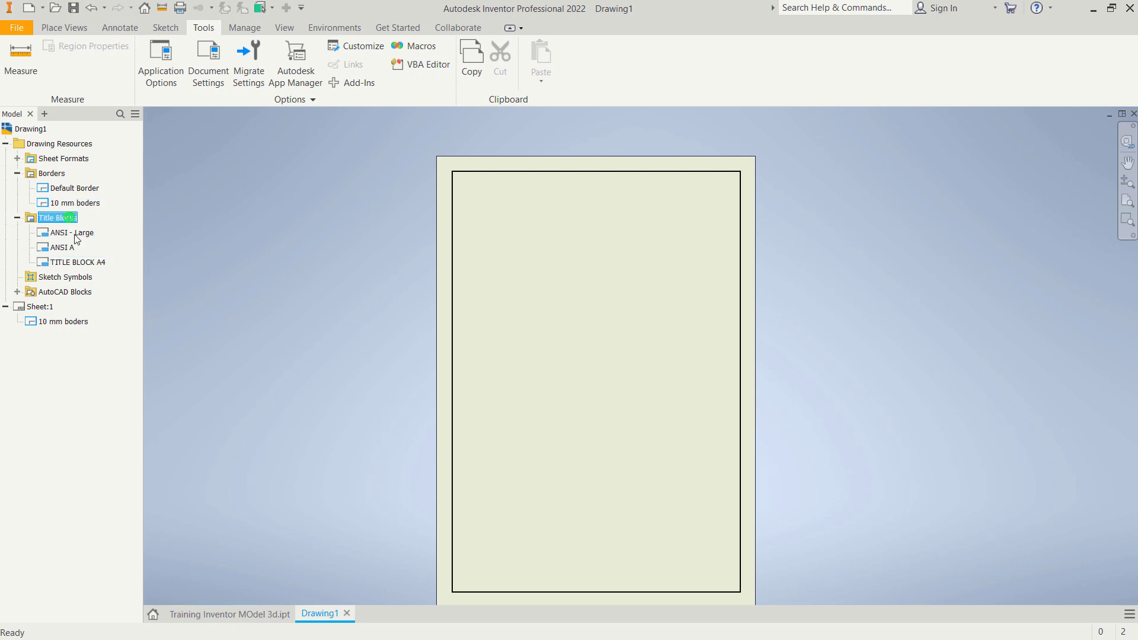
click(68, 263)
click(66, 262)
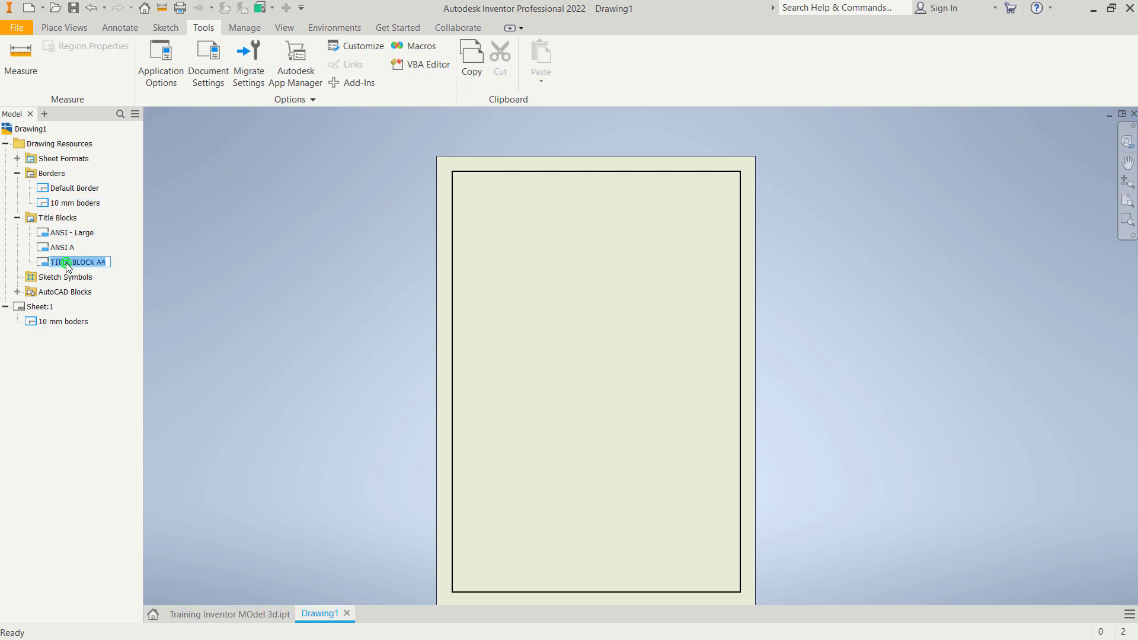
double_click(47, 265)
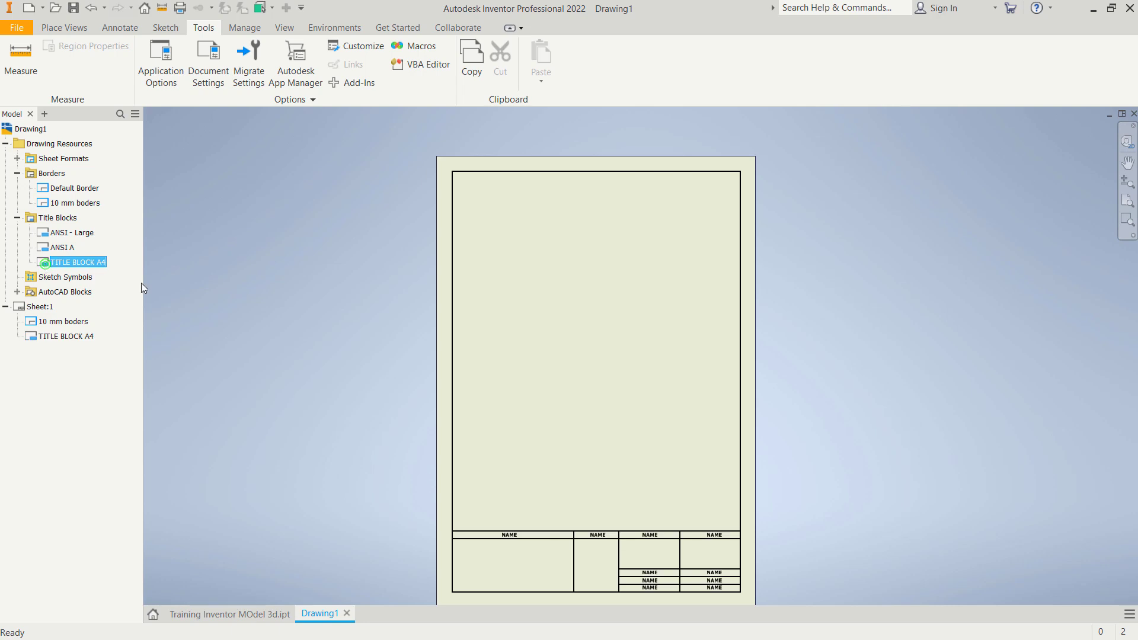
middle_drag(654, 502, 677, 462)
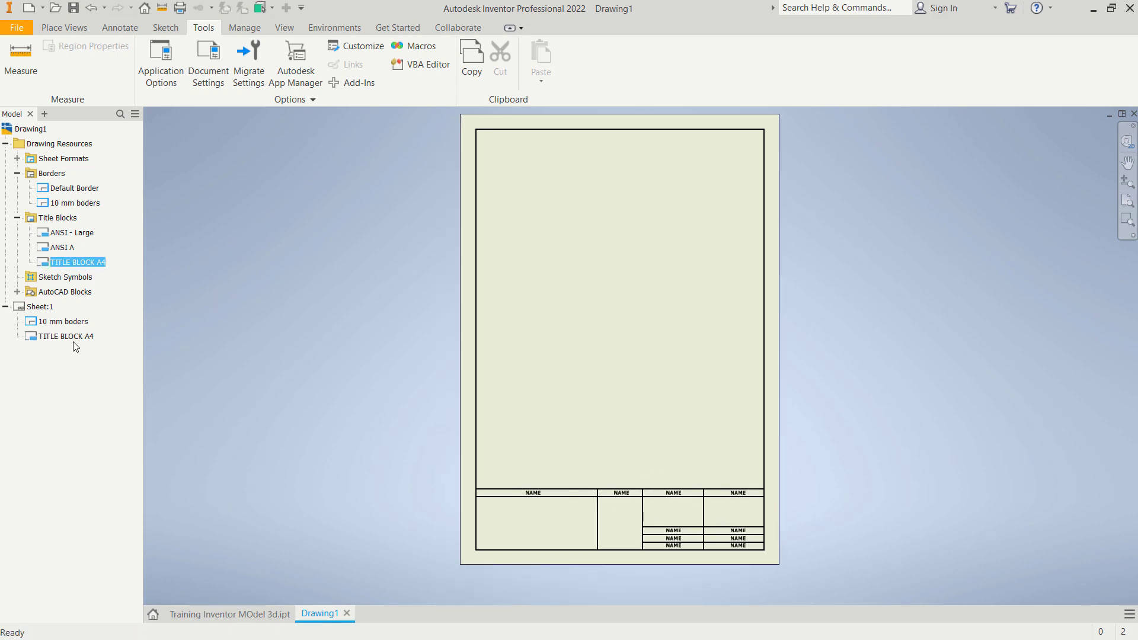
click(40, 306)
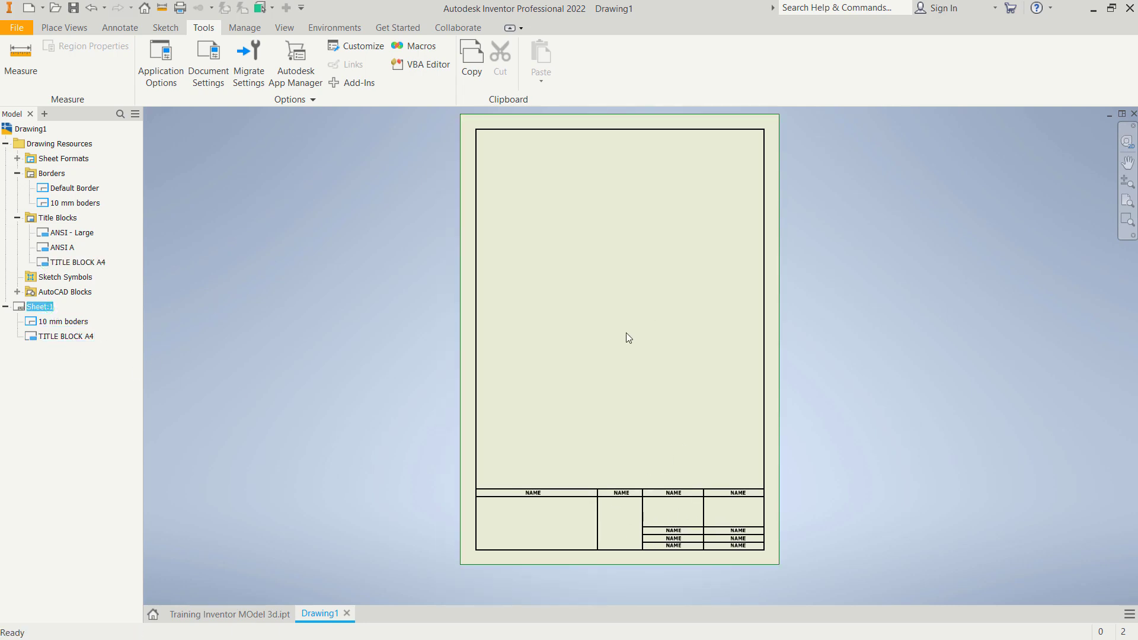
middle_drag(633, 280, 633, 295)
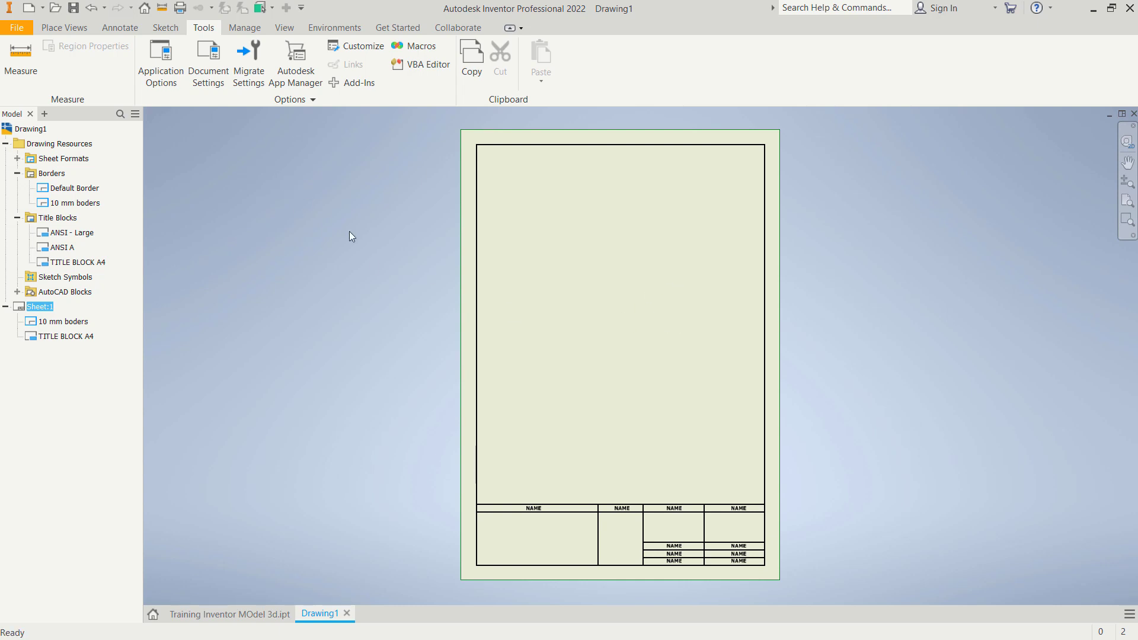
click(421, 316)
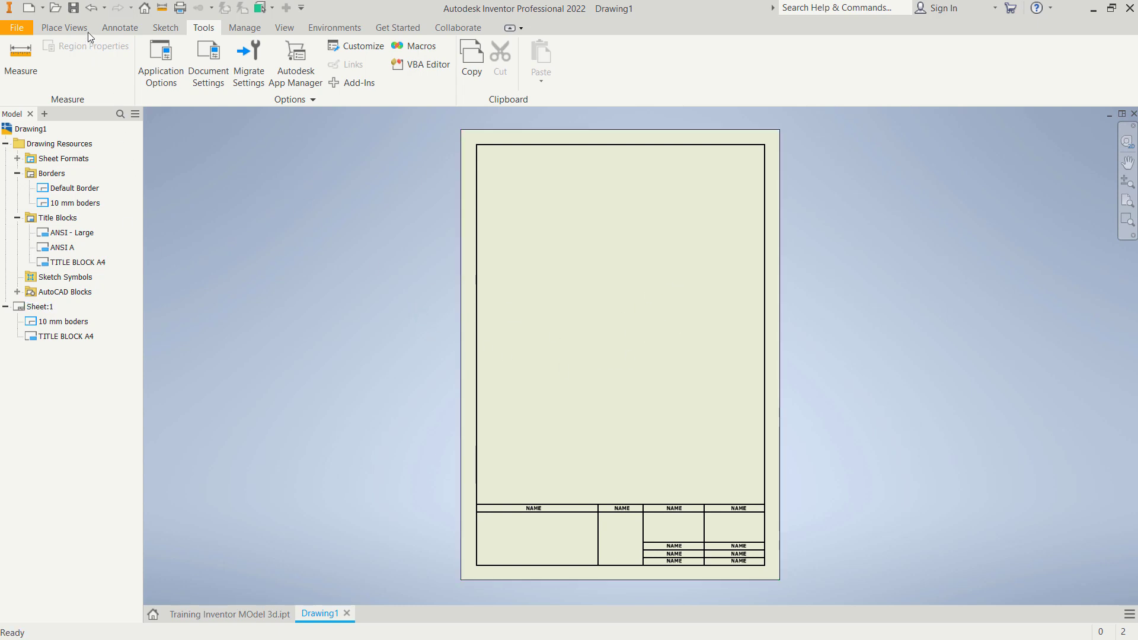
Start a base view of Training Inventor MOdel 3d.ipt in the front orientation at 1:2 scale
click(74, 26)
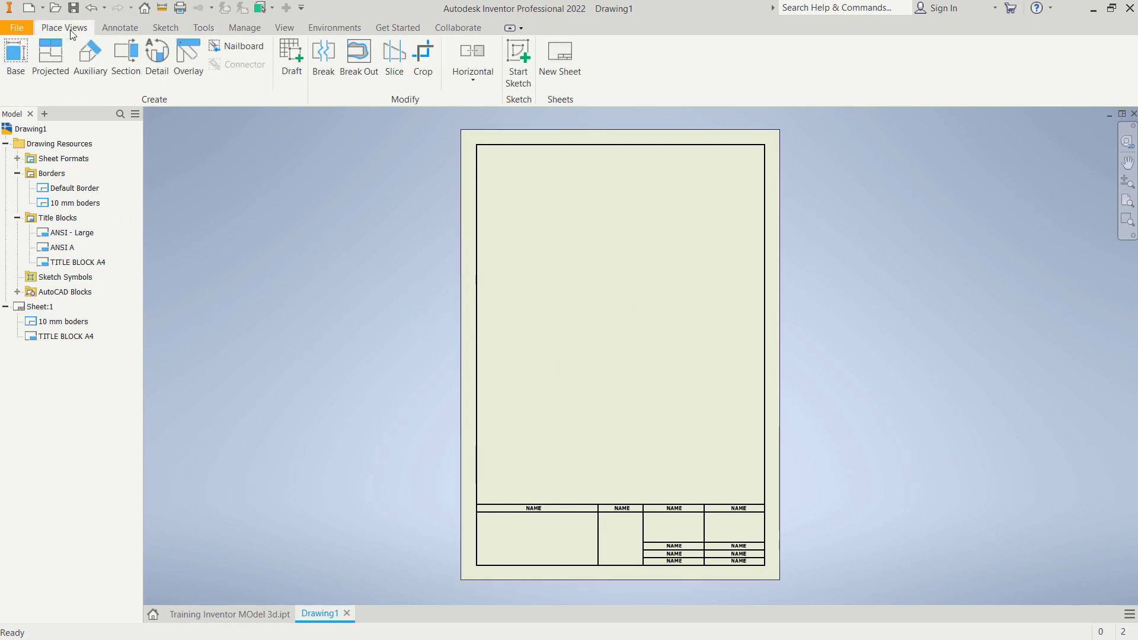
click(16, 60)
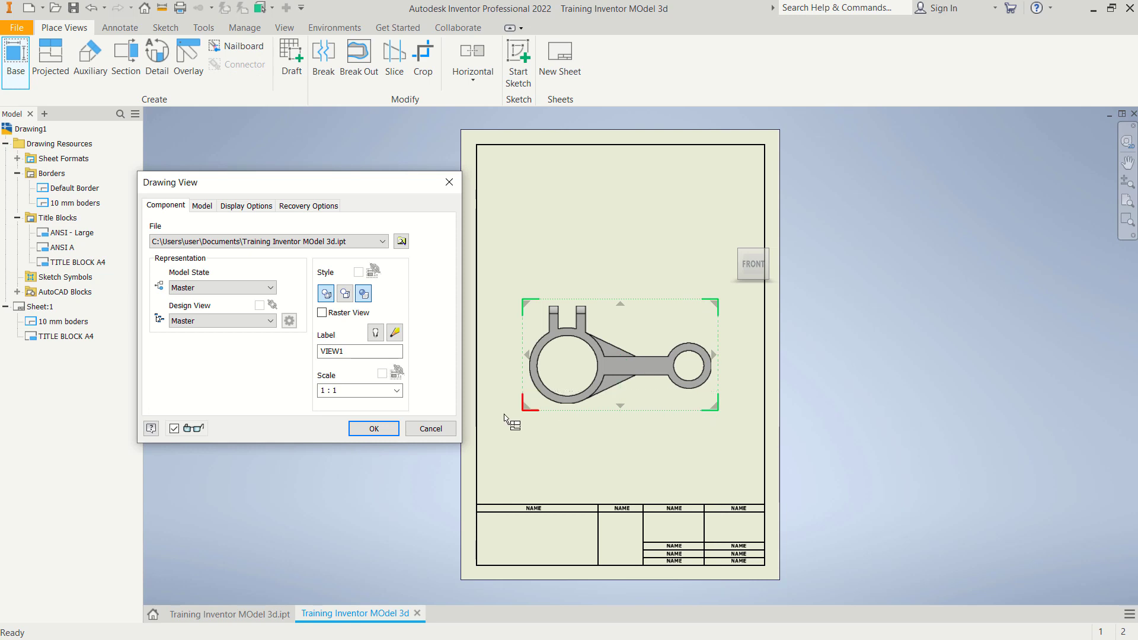
click(397, 390)
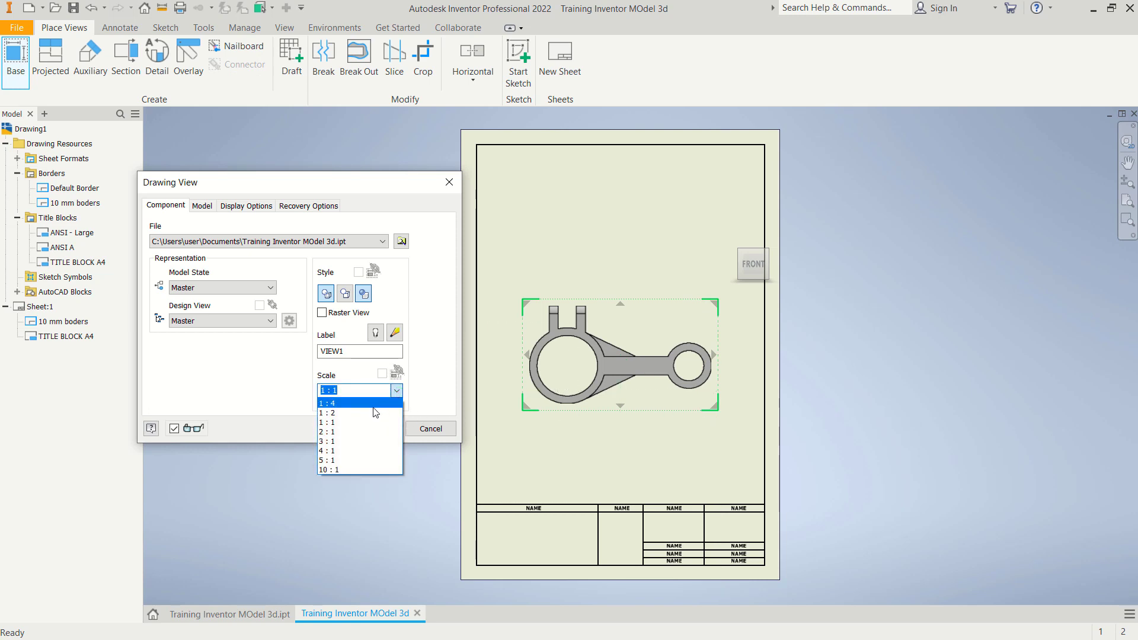
click(336, 413)
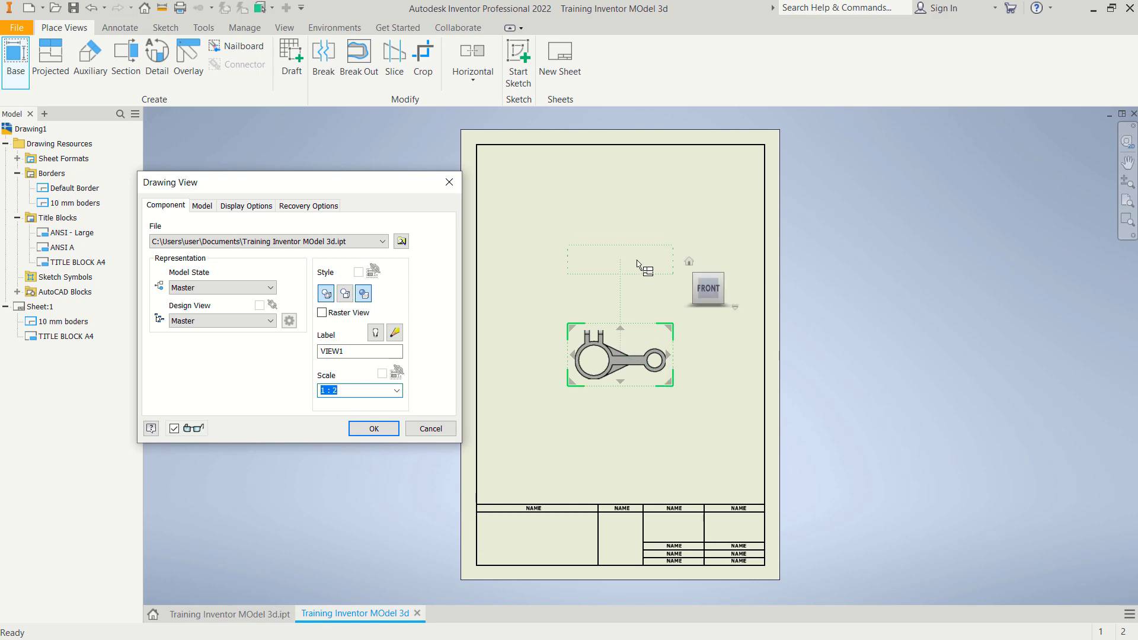
Add projected views above and to the right of the front view plus an isometric view at its lower right, and create them
click(635, 268)
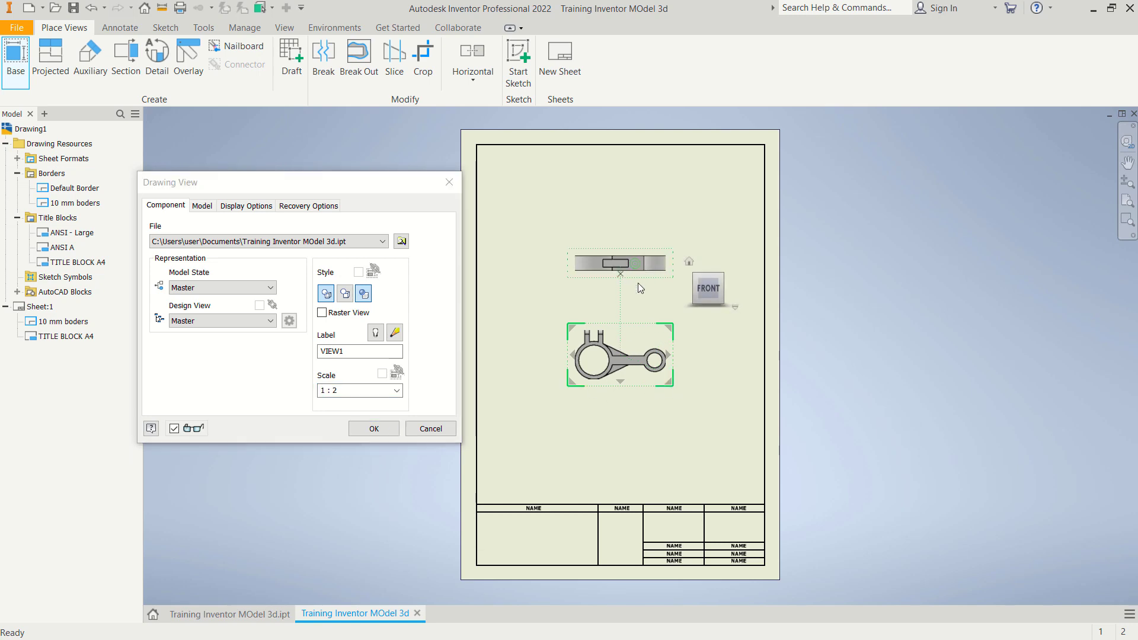
click(748, 375)
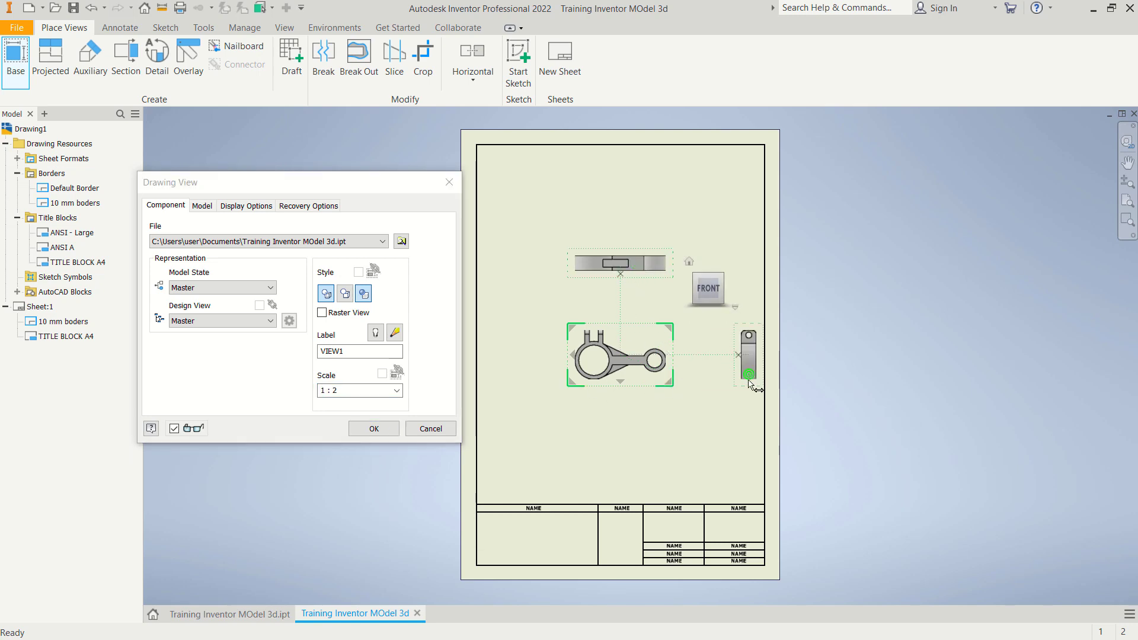
click(728, 463)
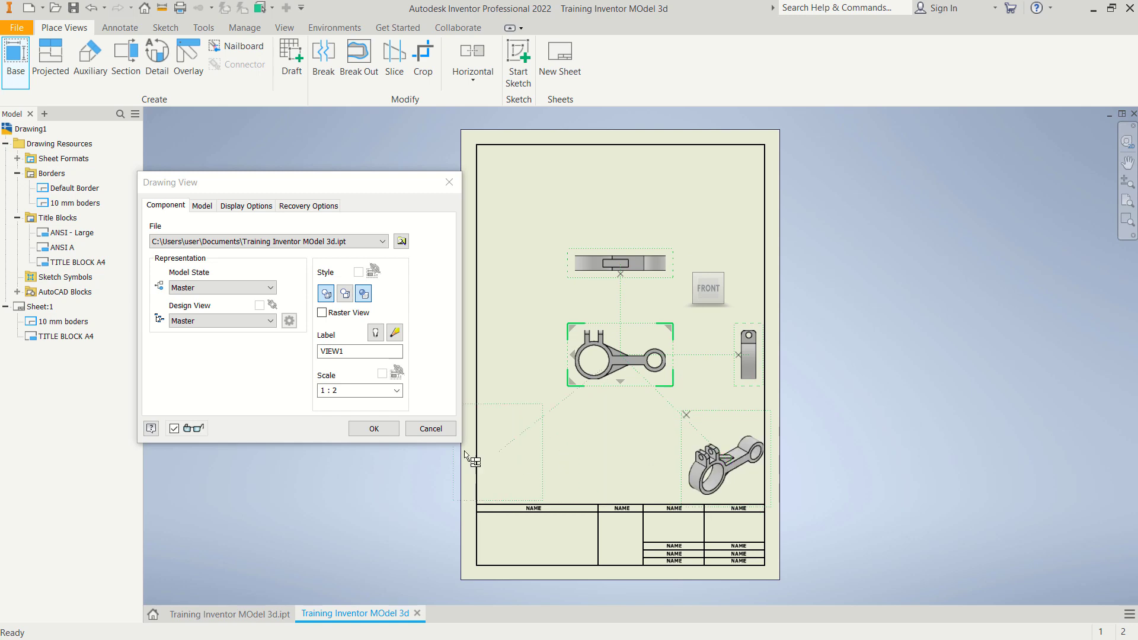
click(373, 430)
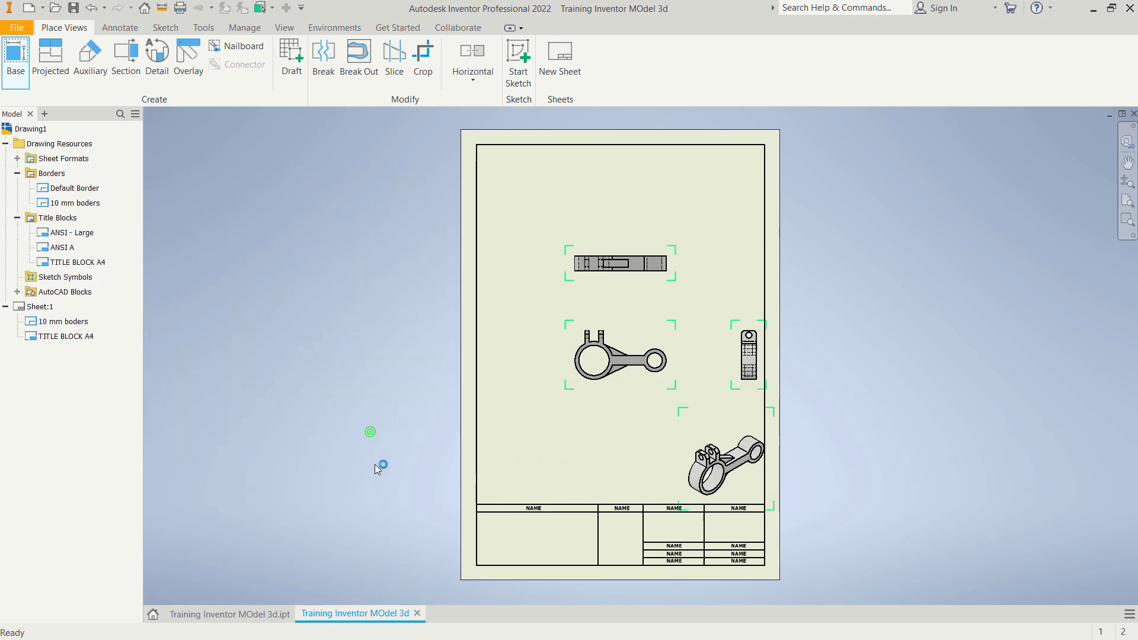
Move the front and top views into the sheet's upper left area with a gap between them, and bring the side view closer to the front view
drag(578, 392, 515, 346)
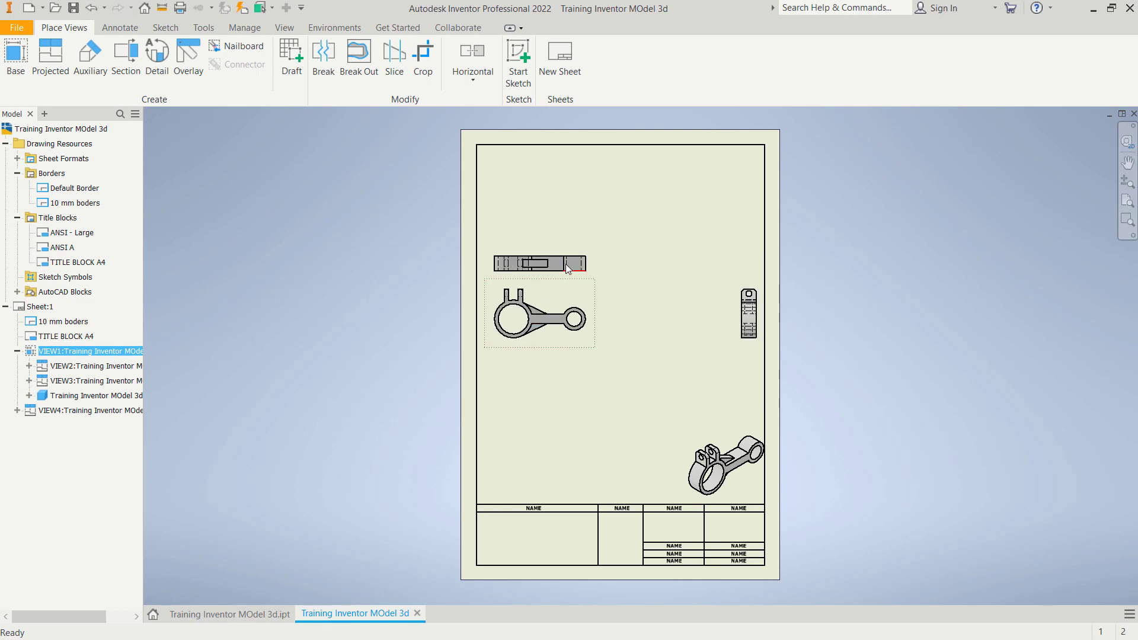
drag(591, 252, 594, 170)
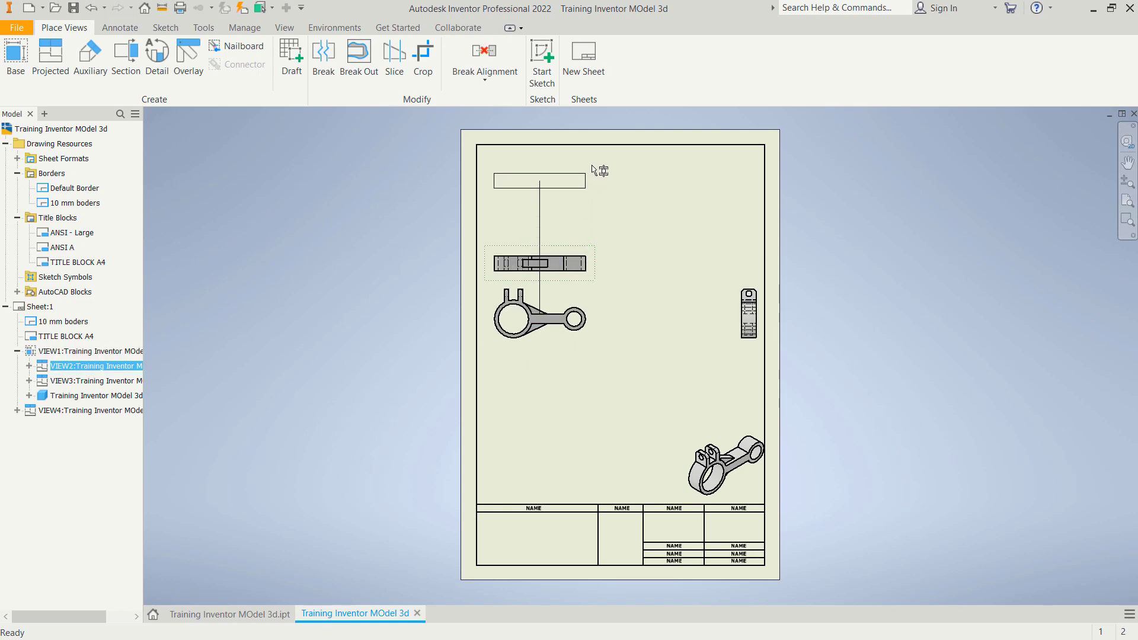
click(591, 329)
drag(584, 347, 610, 289)
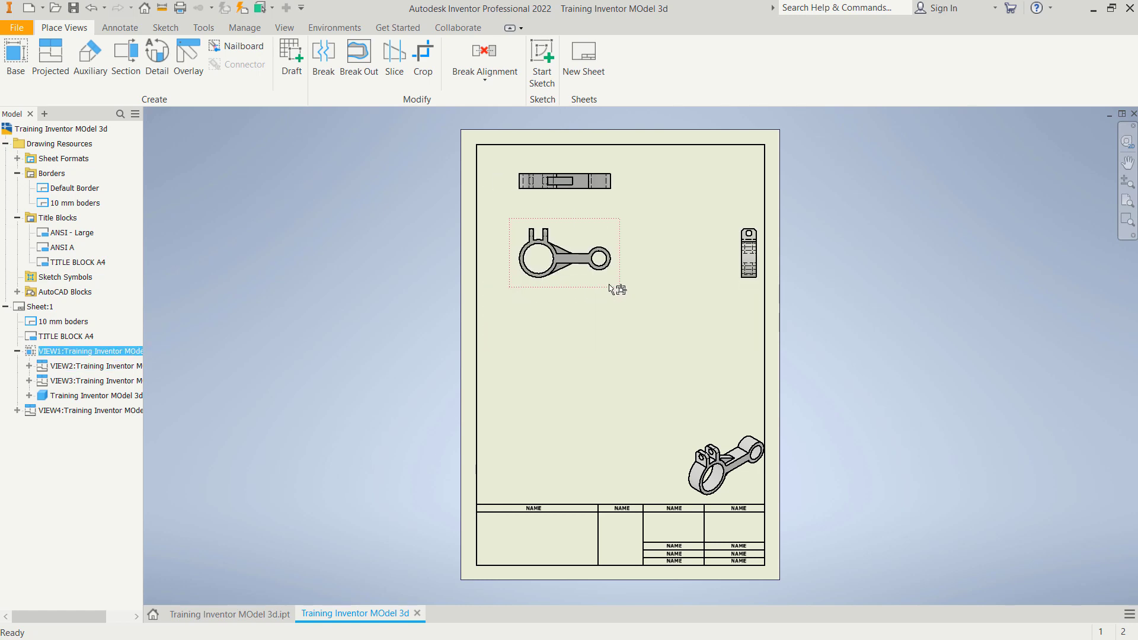
click(738, 289)
drag(738, 289, 681, 290)
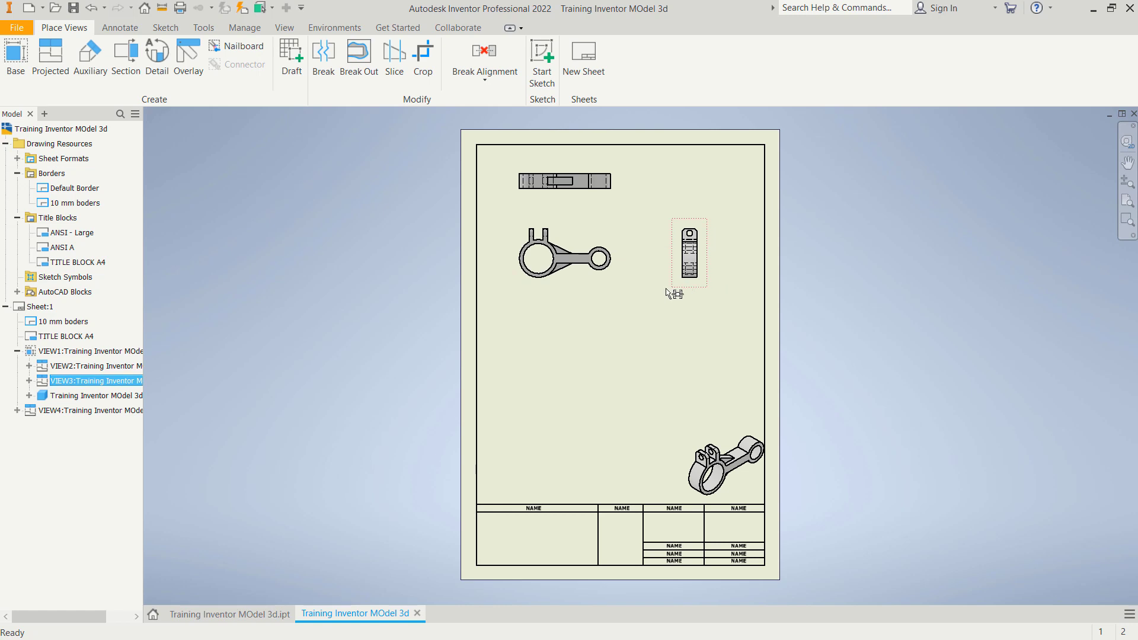
Move the isometric view up to sit just below the side view
click(733, 489)
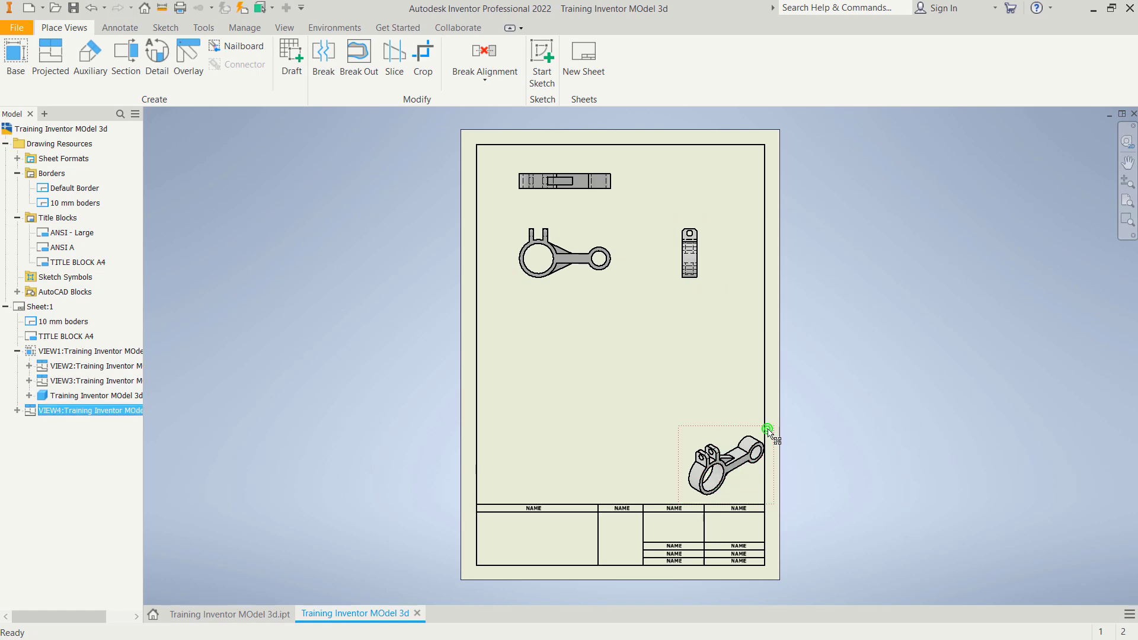
drag(768, 429, 730, 330)
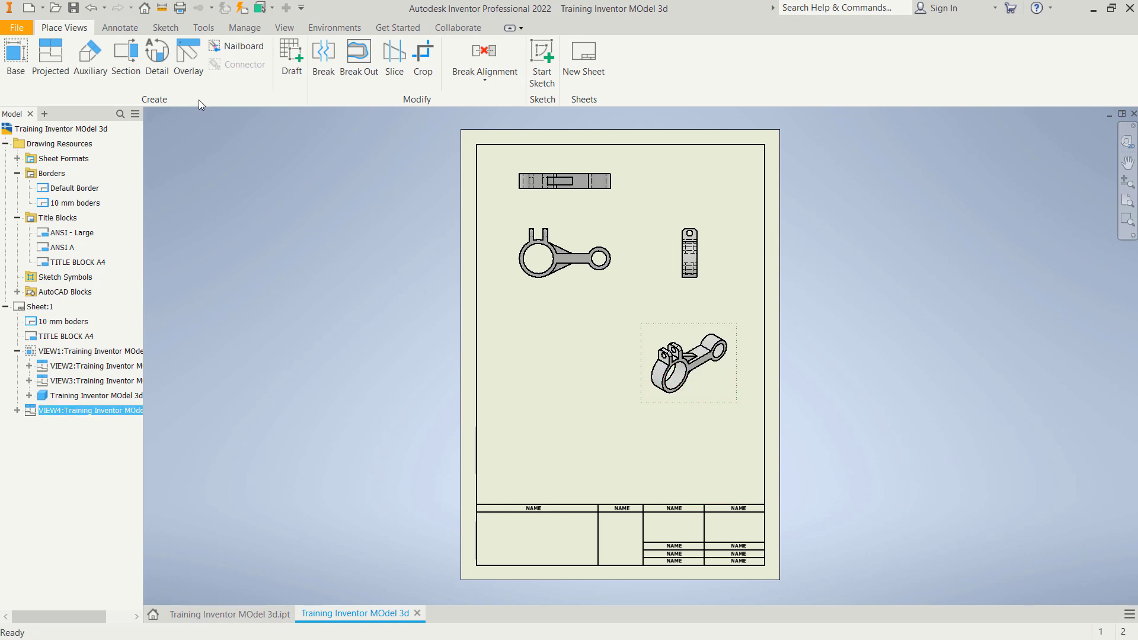
Create 1:1 detail view A with a circular fence around the isometric view's large ring, placed beside it, with its label beneath the detail
click(157, 59)
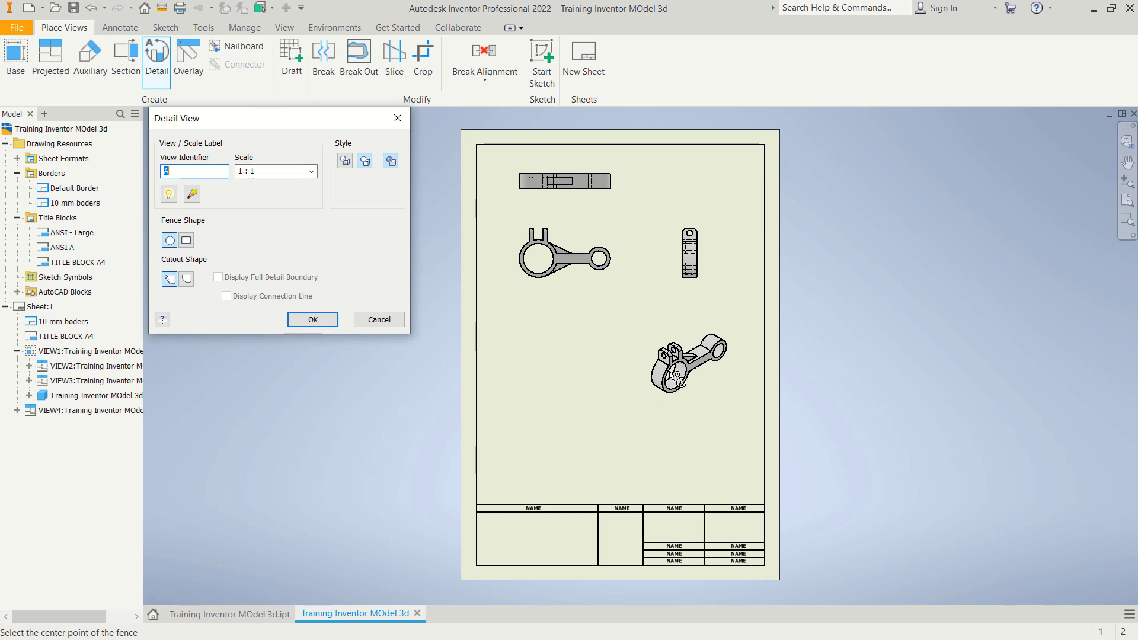
click(670, 372)
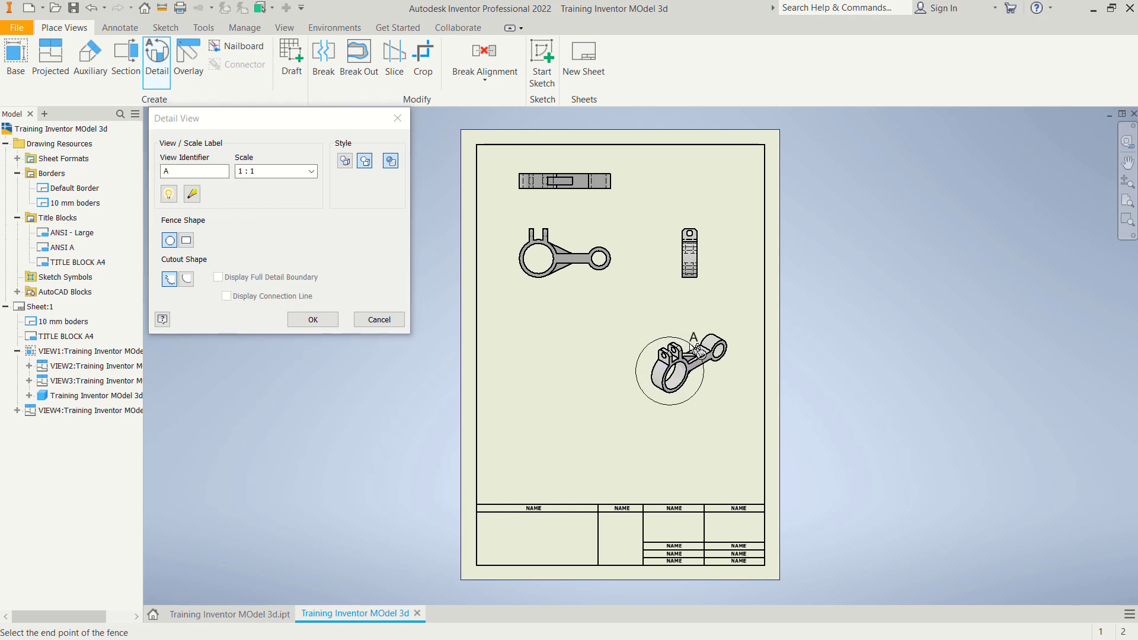
click(696, 349)
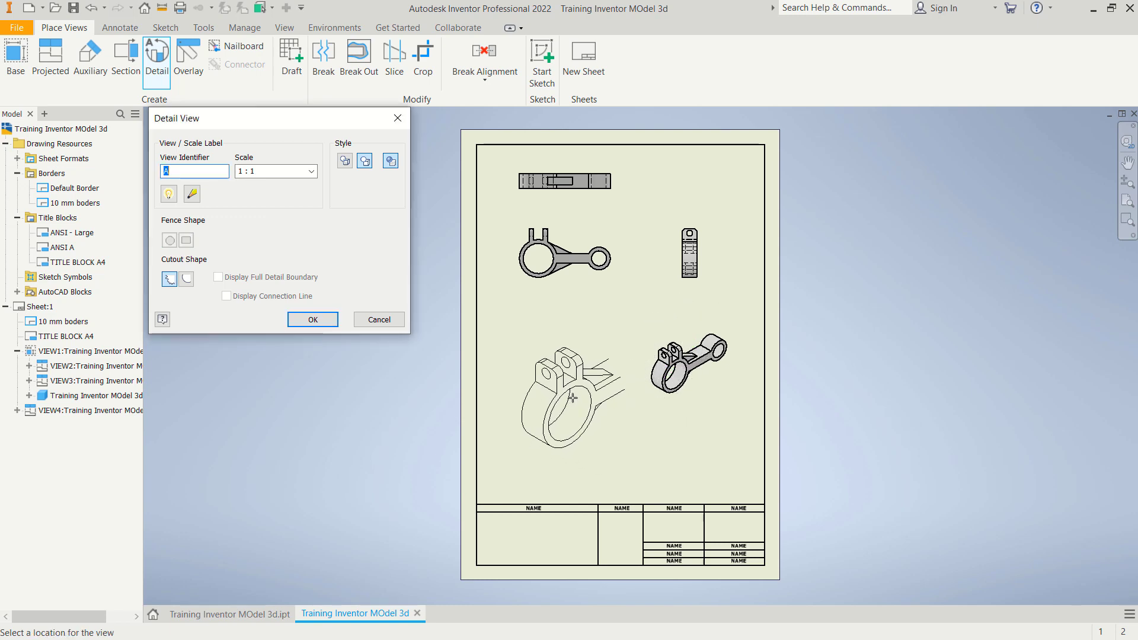
click(572, 398)
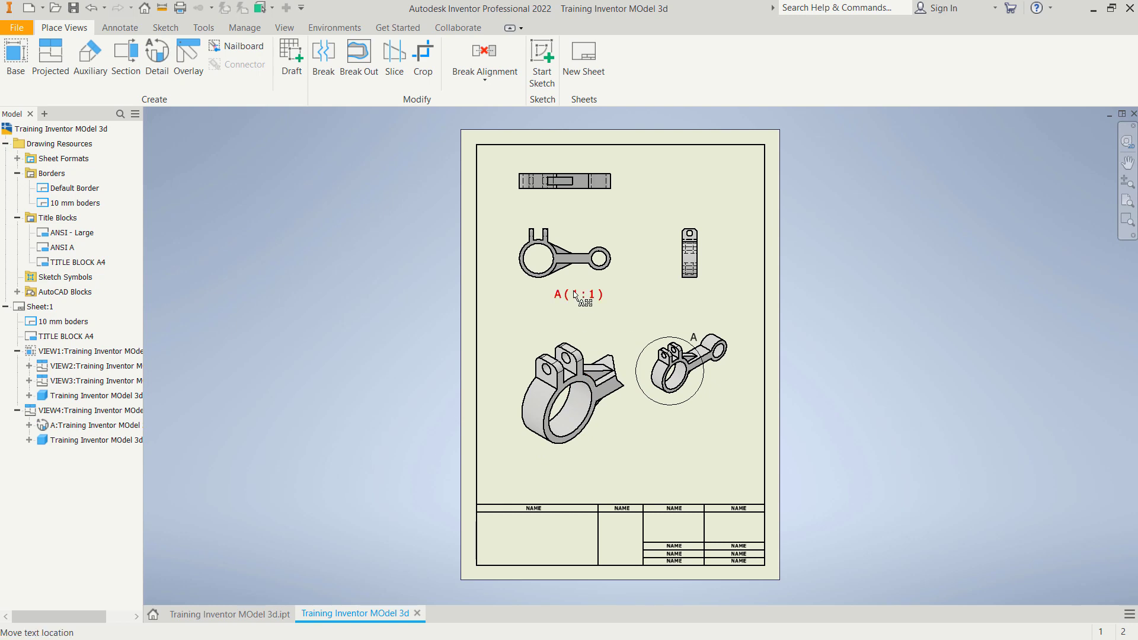
drag(575, 298, 559, 467)
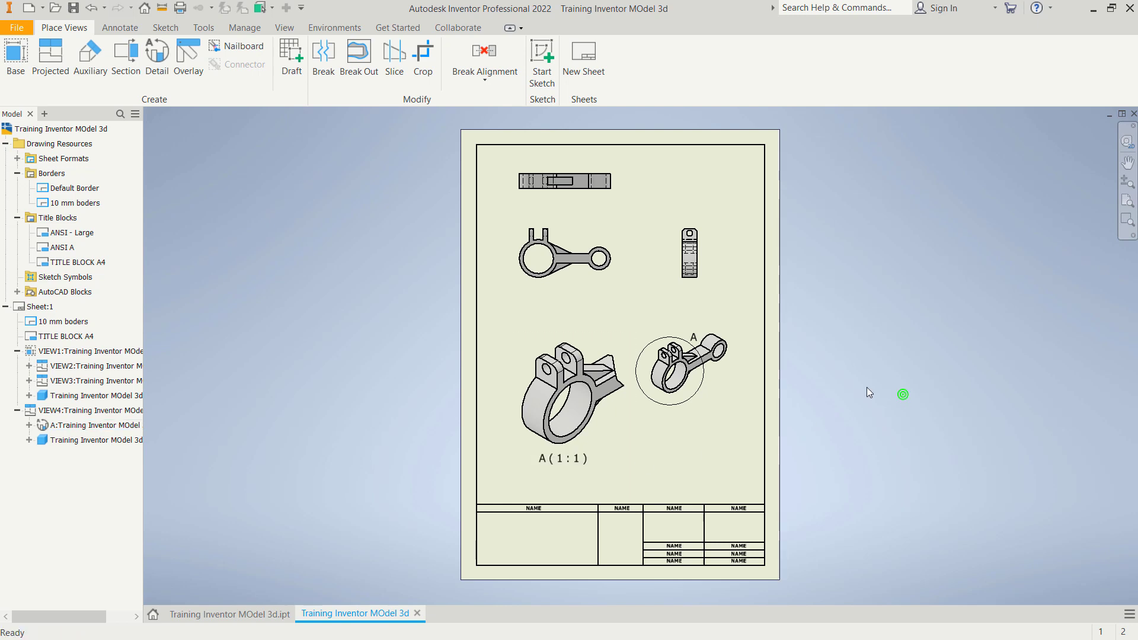
Dimension the small ring's outer radius and hole diameter in the front view
scroll(572, 183, up, 4)
scroll(572, 183, down, 7)
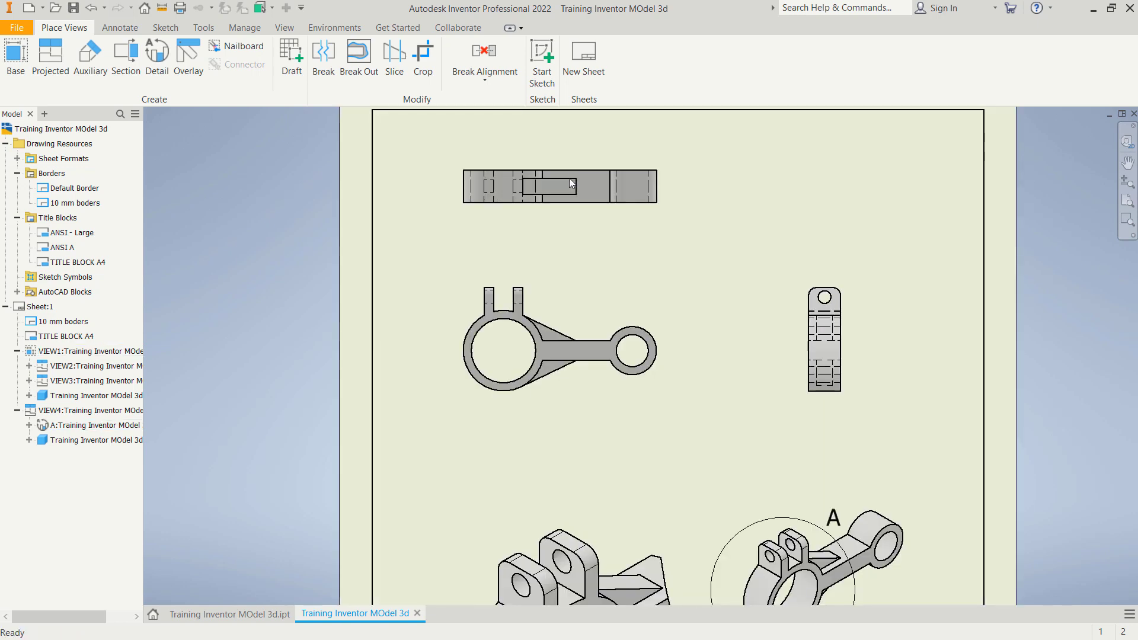
middle_drag(610, 271, 599, 292)
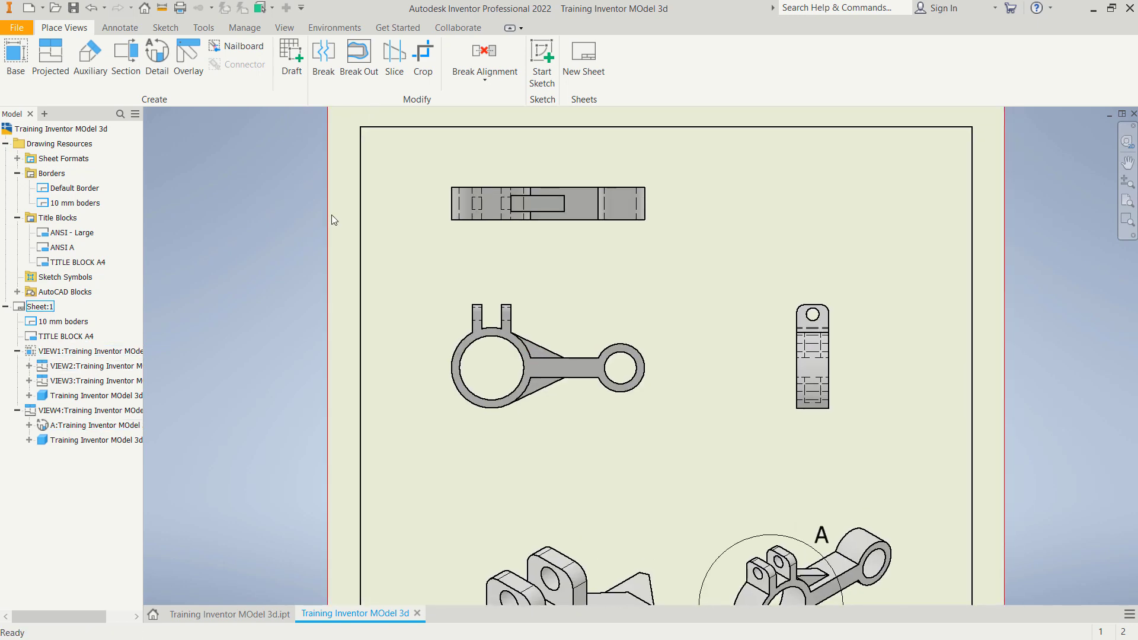
click(104, 28)
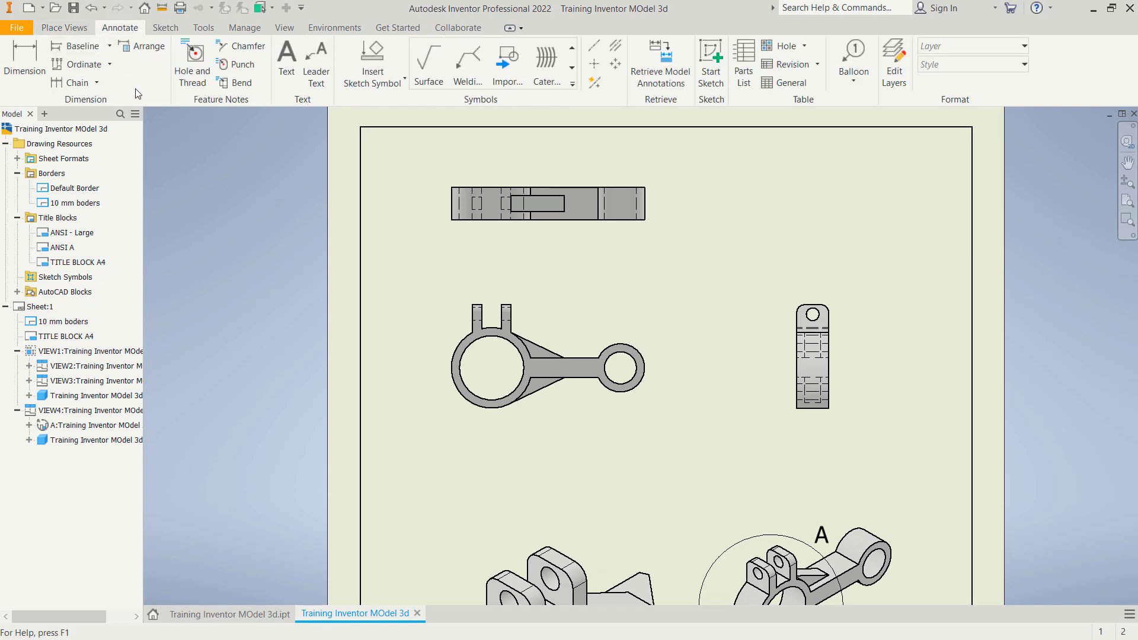
click(27, 59)
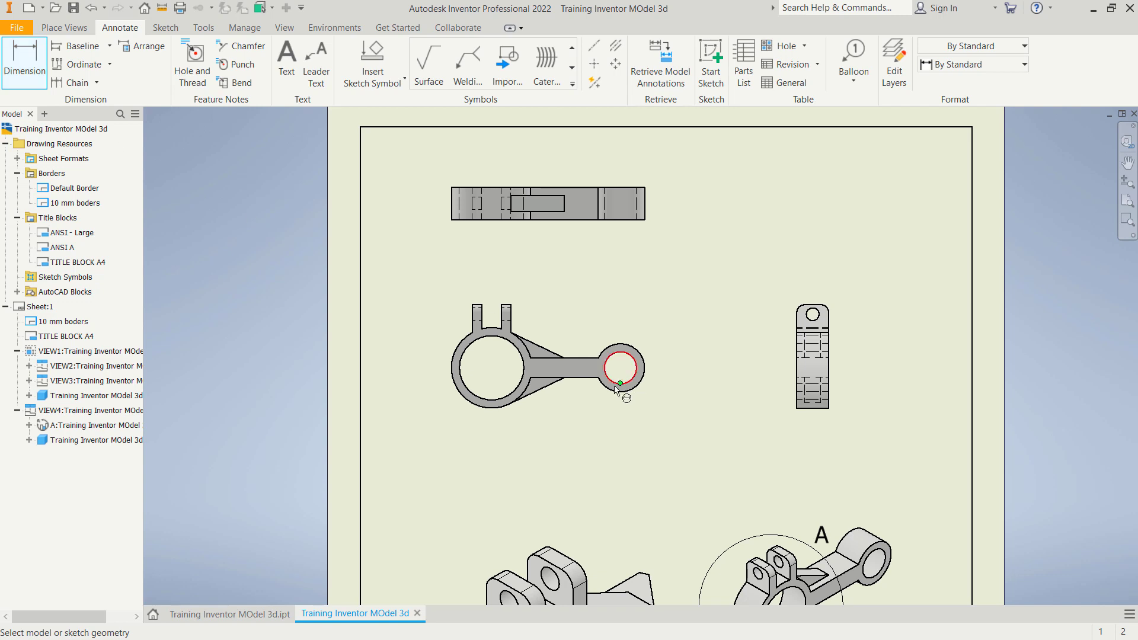
click(645, 357)
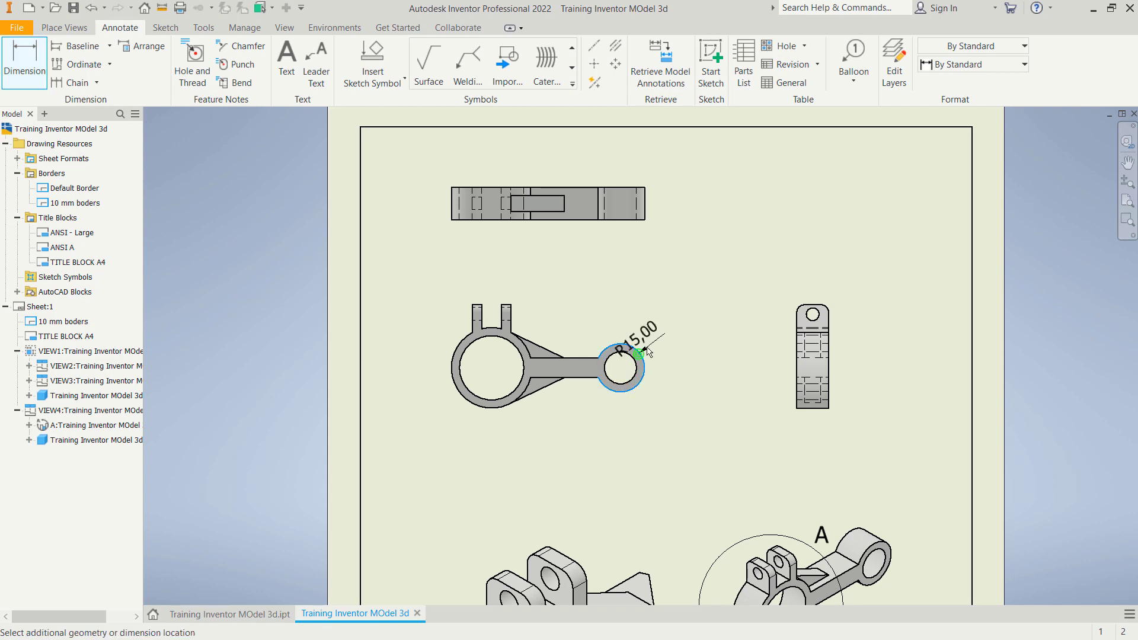
click(673, 312)
click(637, 368)
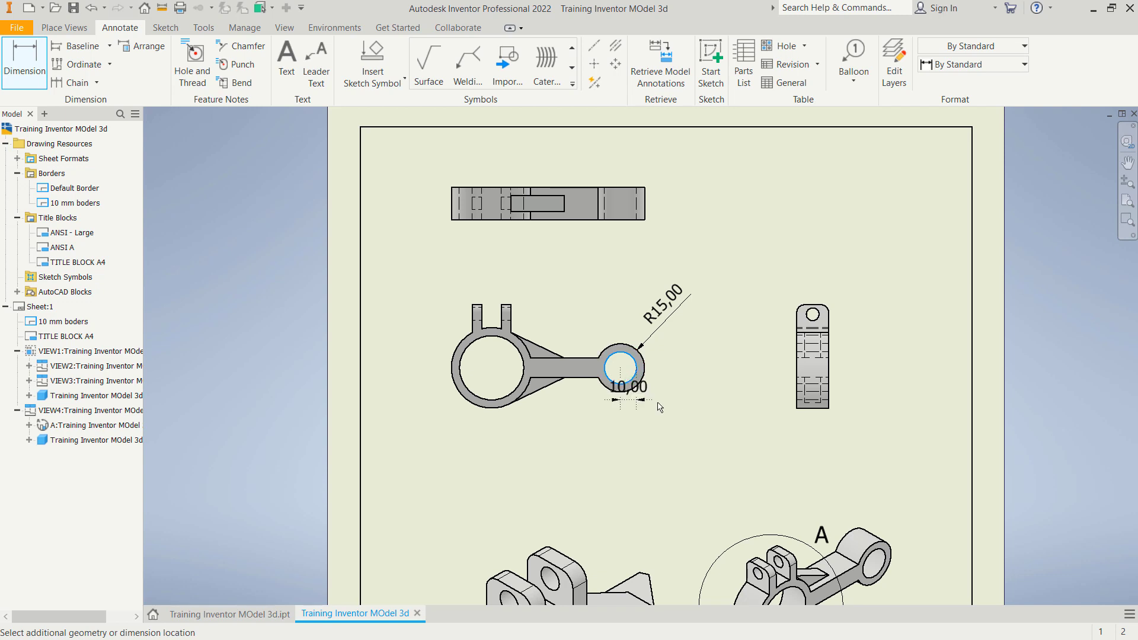
key(Escape)
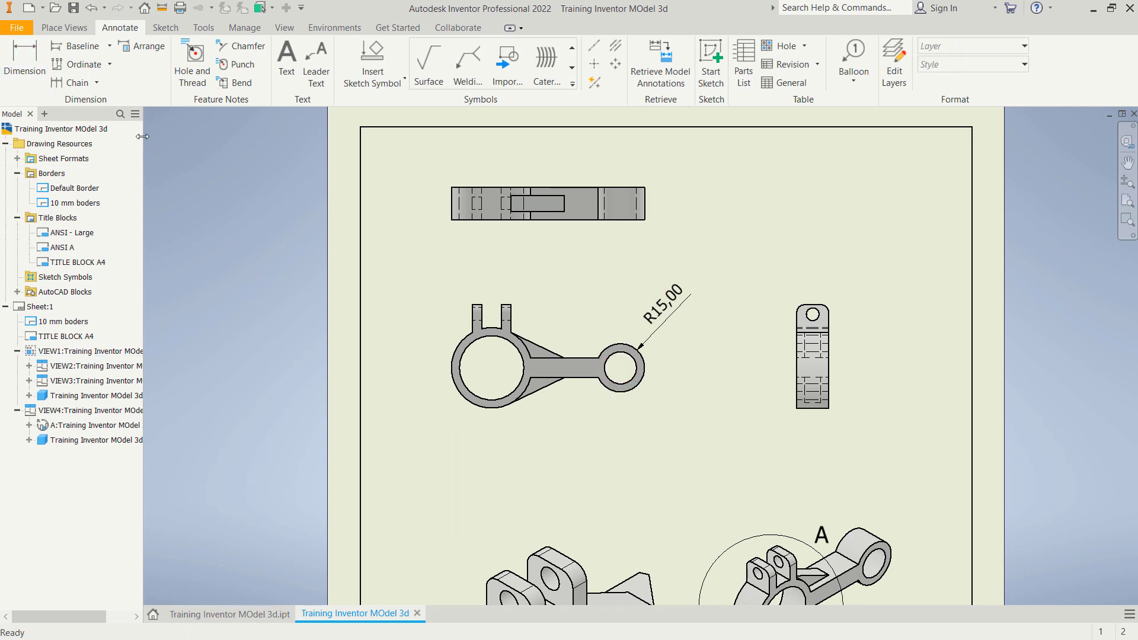
click(33, 56)
click(634, 376)
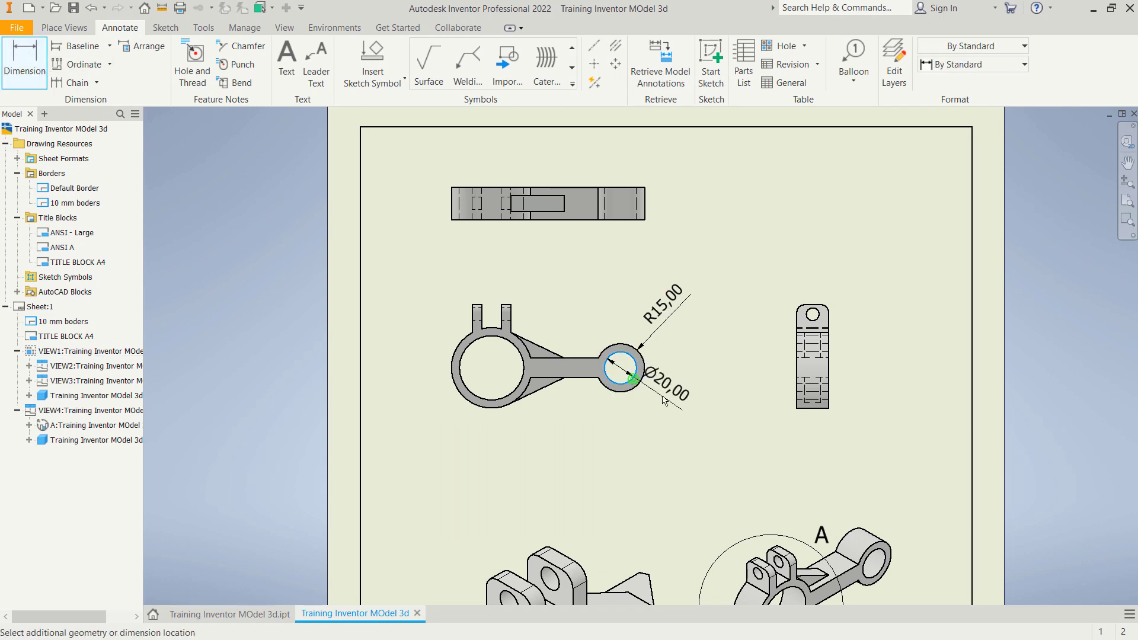
click(676, 405)
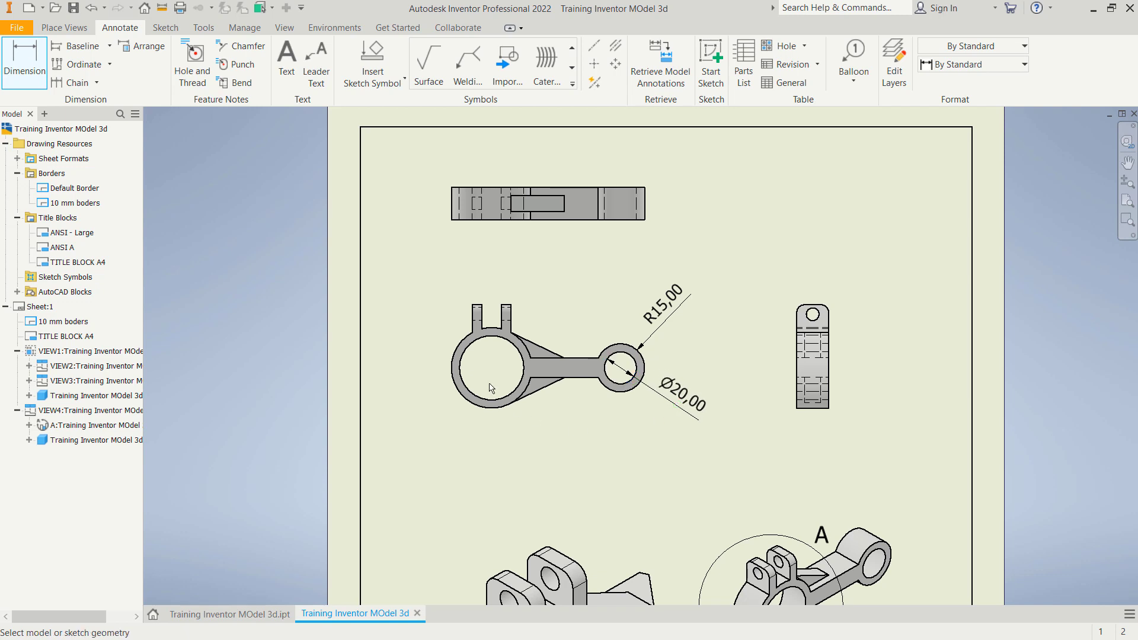
Dimension the horizontal centre distance between the two rings below the front view
click(489, 408)
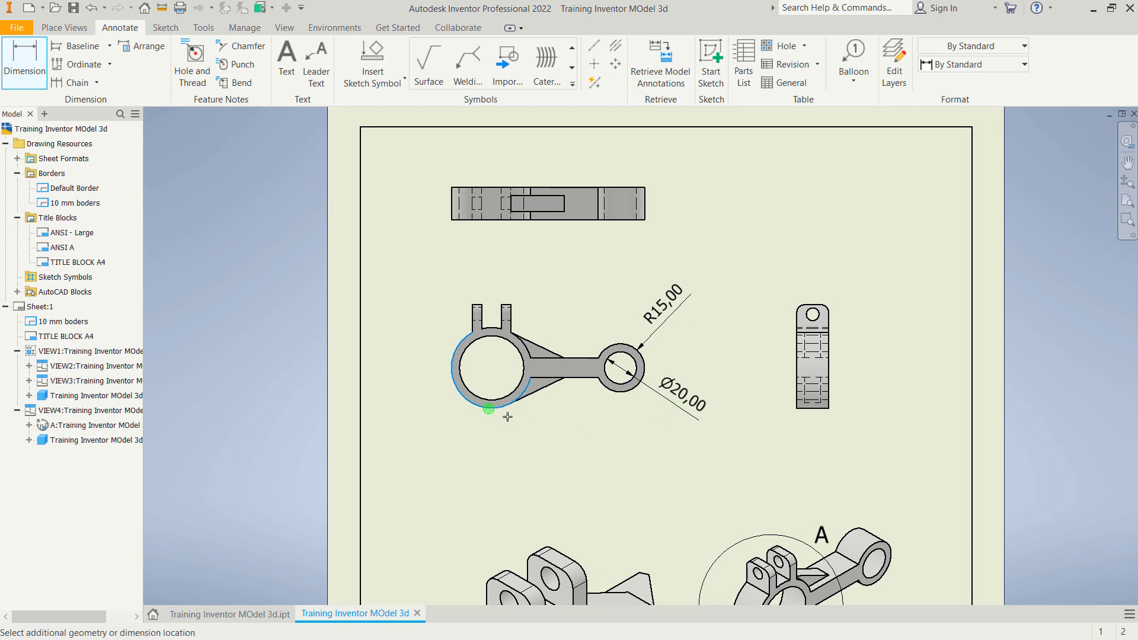
click(620, 392)
click(572, 446)
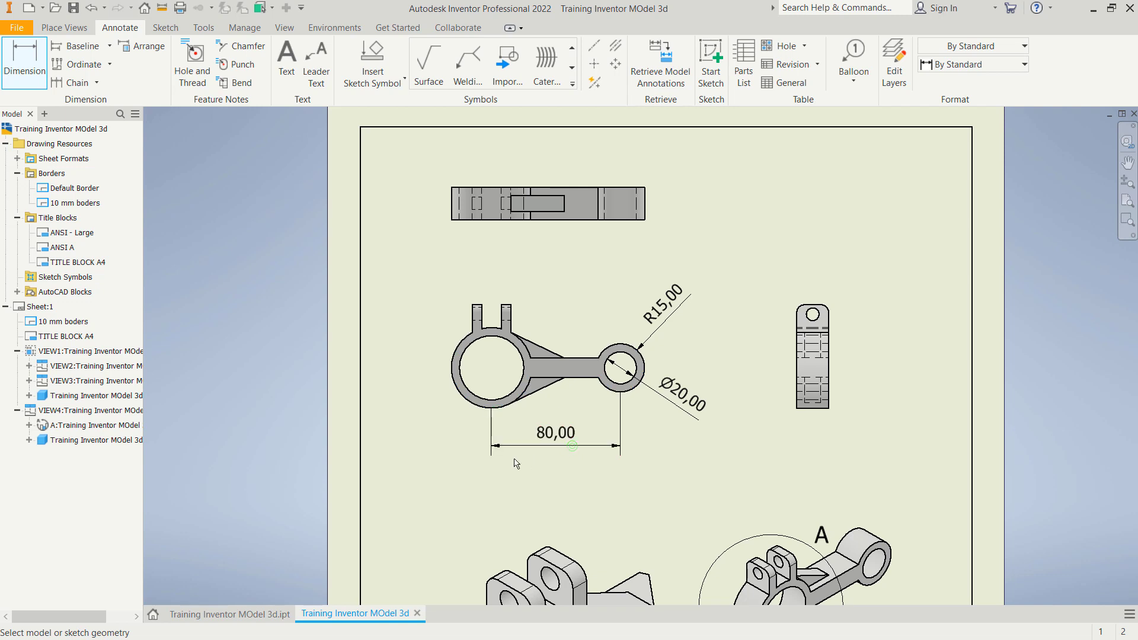
Dimension the large ring's outer radius and hole diameter in the front view
click(453, 370)
click(415, 328)
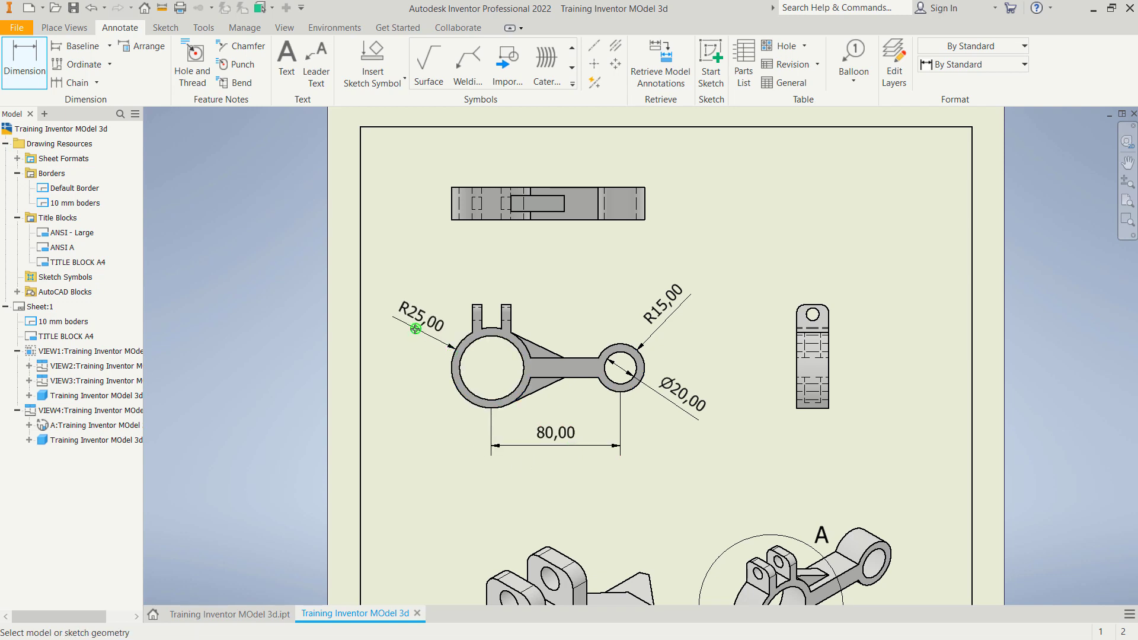
click(465, 384)
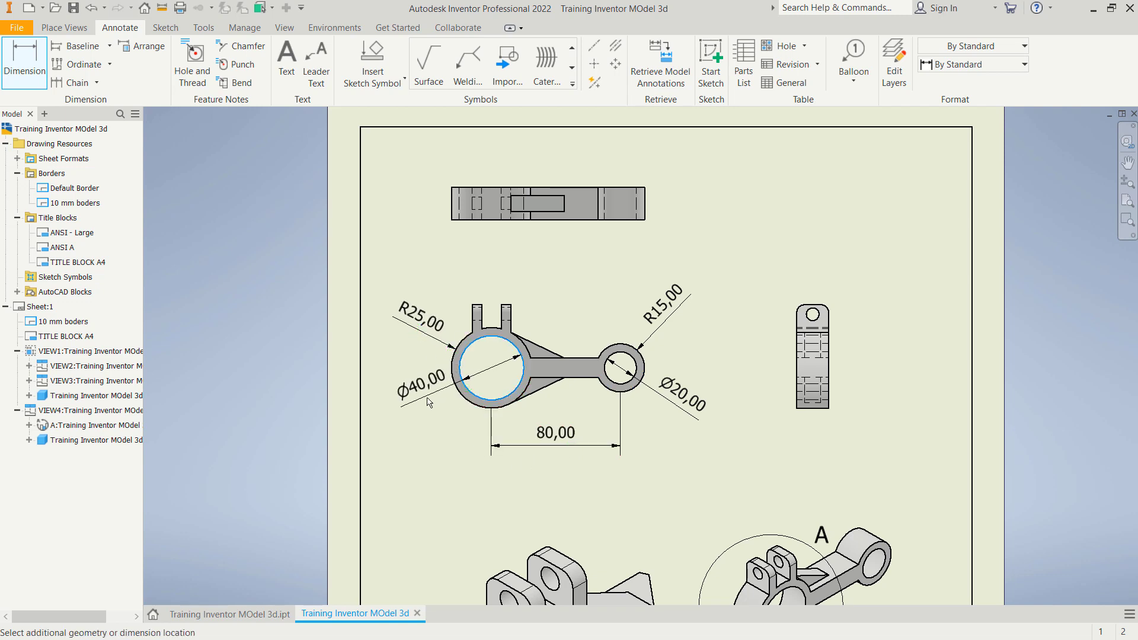
click(426, 399)
Dimension one lug's thickness and the overall width across both lugs above the front view
scroll(477, 296, up, 3)
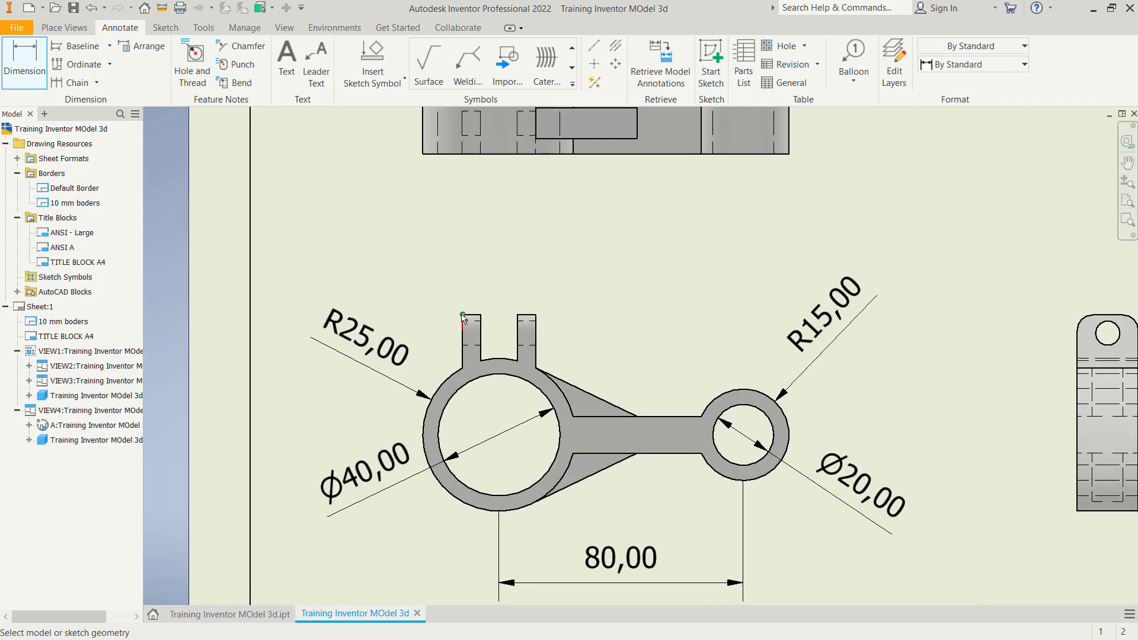
click(466, 315)
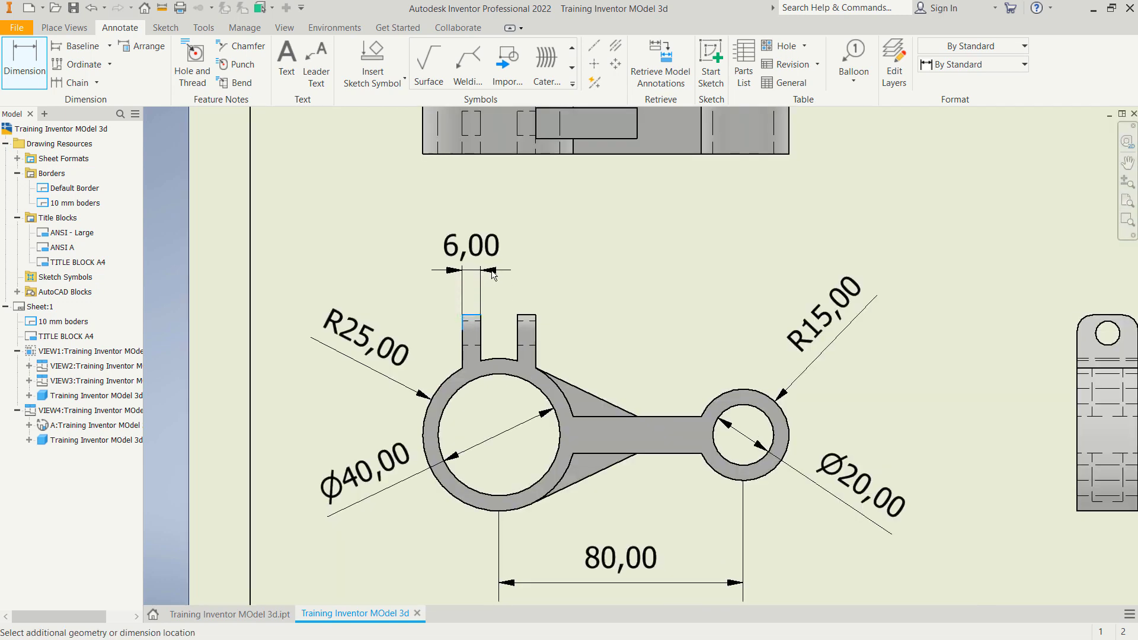
click(492, 274)
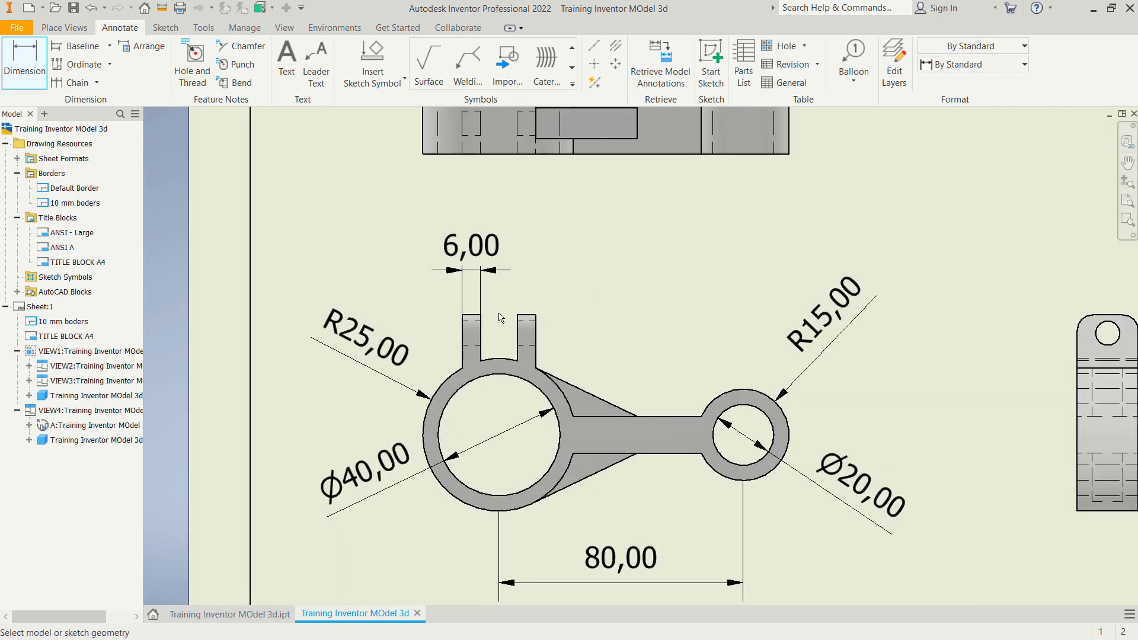
click(463, 319)
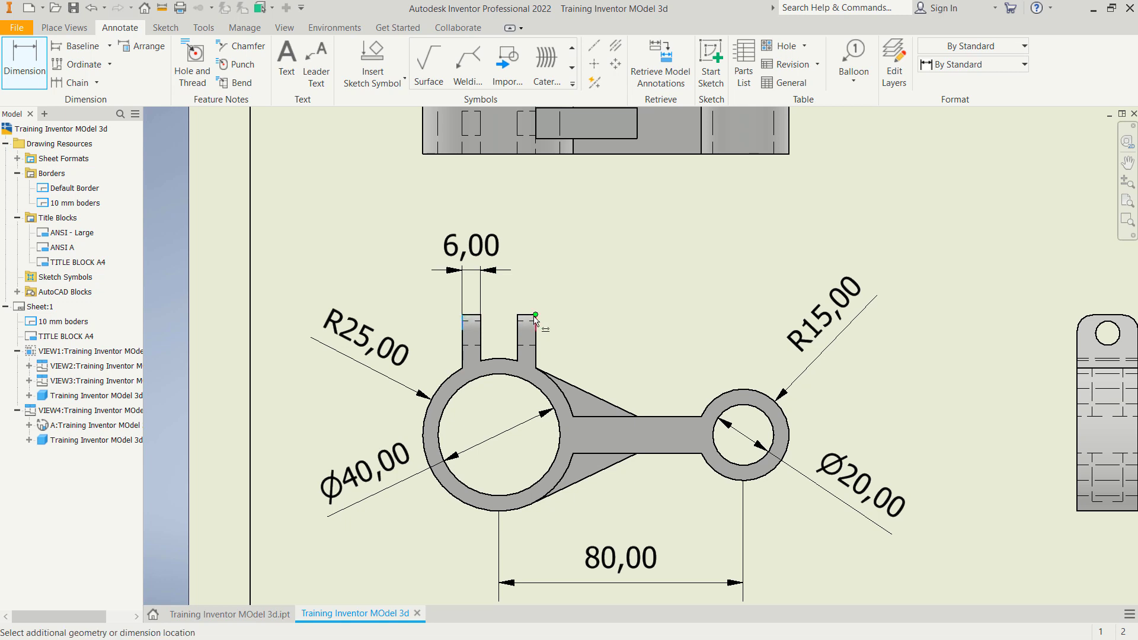
click(535, 317)
click(542, 225)
Dimension the part's width below the side view
scroll(593, 267, down, 2)
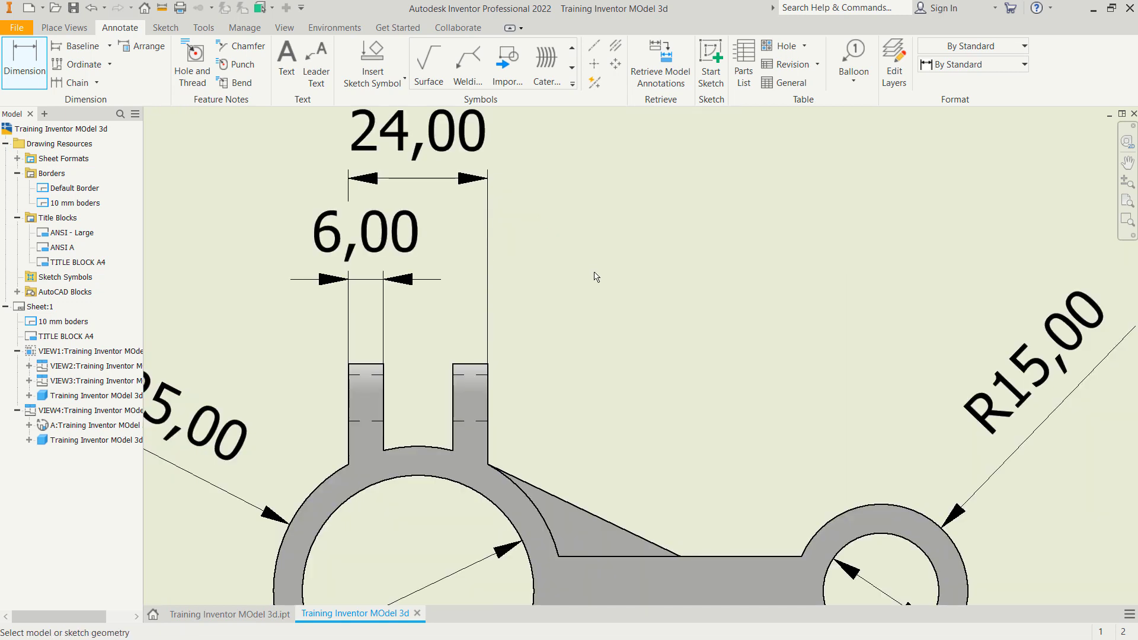
scroll(592, 272, up, 4)
middle_drag(665, 296, 556, 299)
click(806, 436)
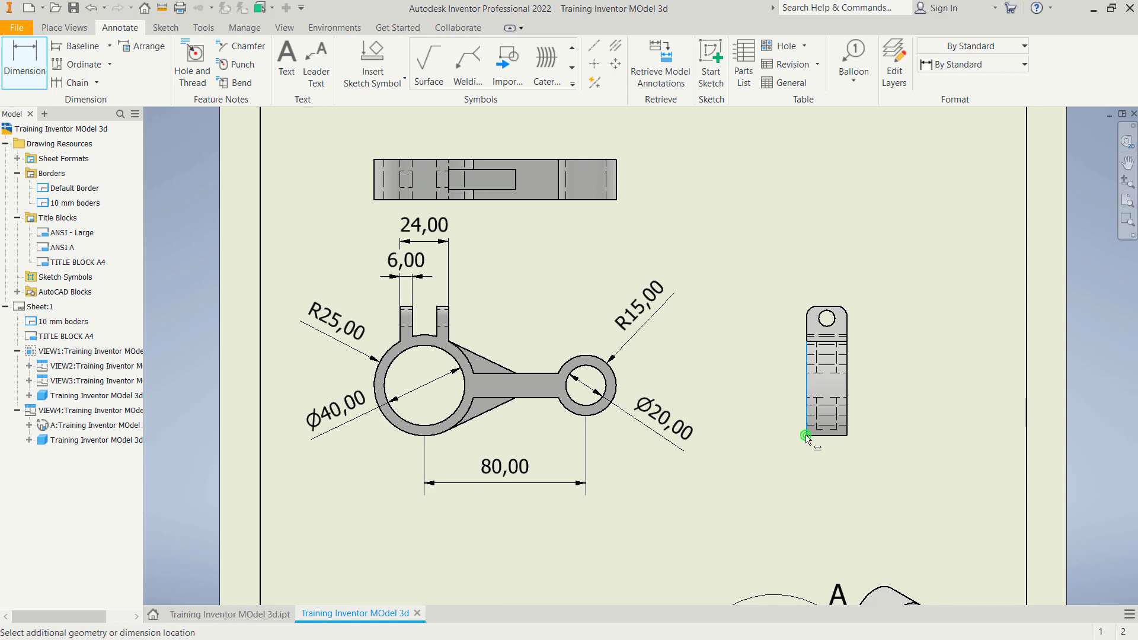
click(847, 435)
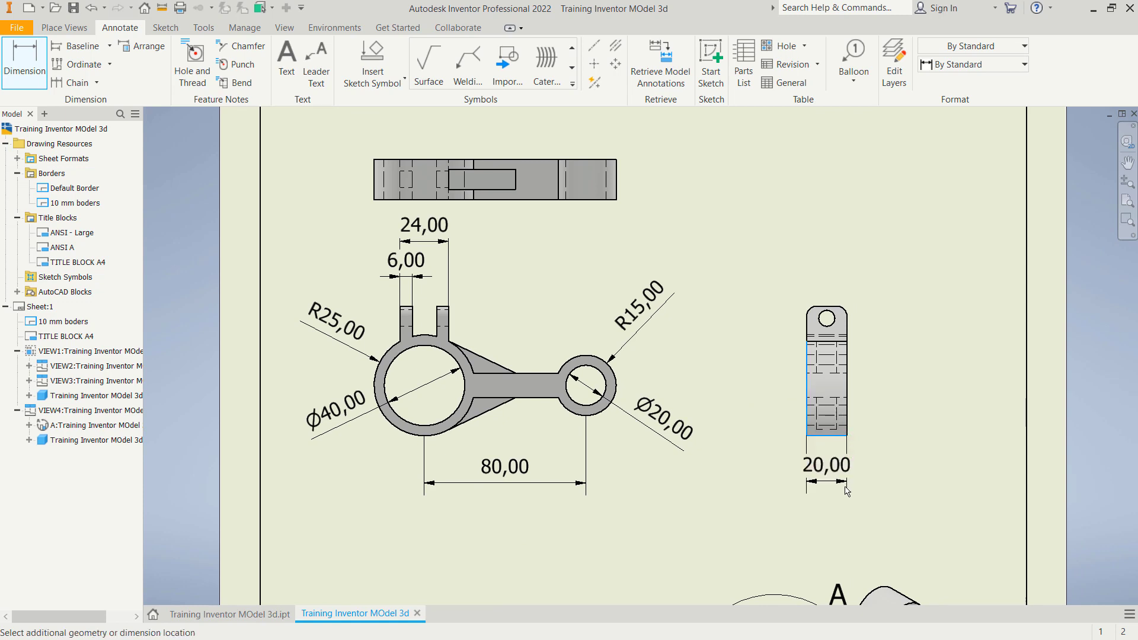
click(845, 483)
Dimension the lug's rounded corner radius and the lug hole's diameter in the side view
scroll(849, 314, up, 3)
scroll(848, 313, down, 5)
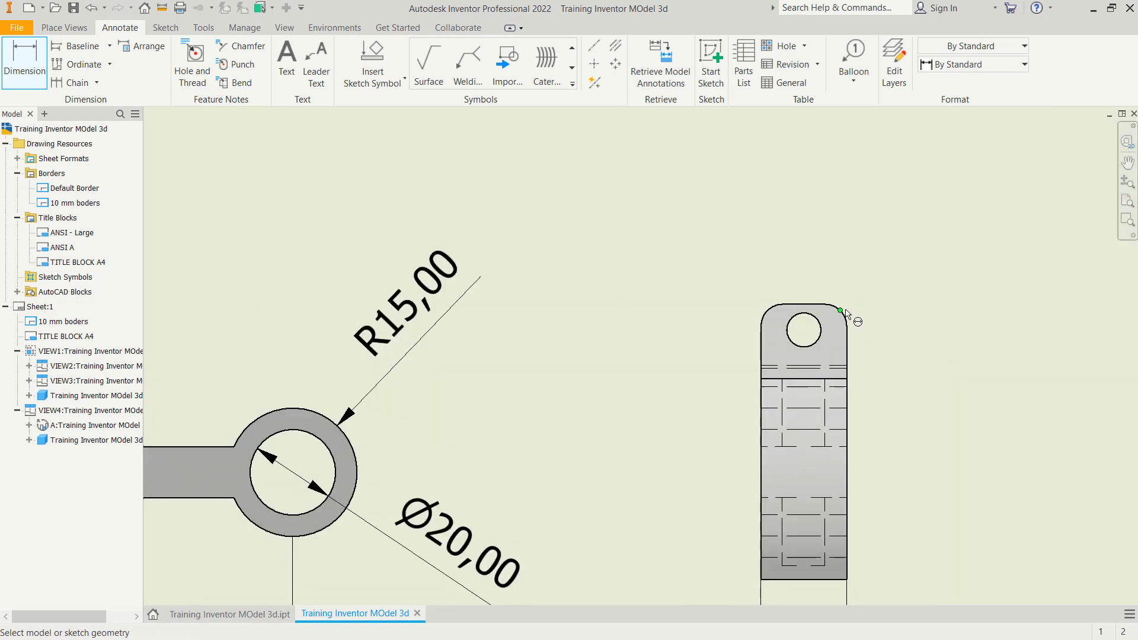
click(772, 309)
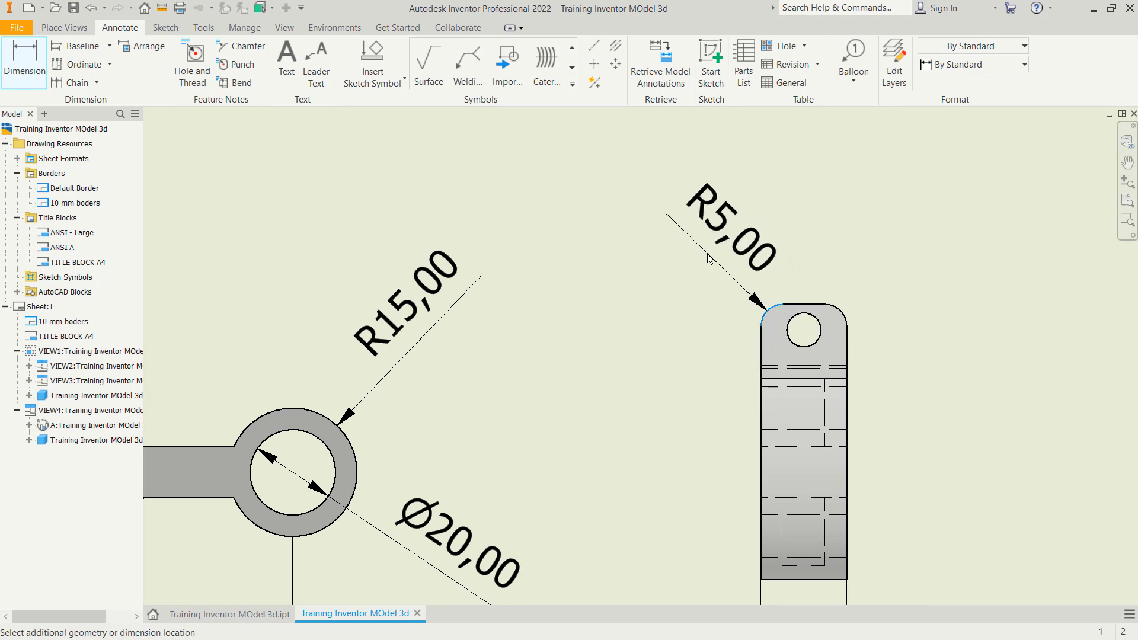
click(670, 246)
click(816, 318)
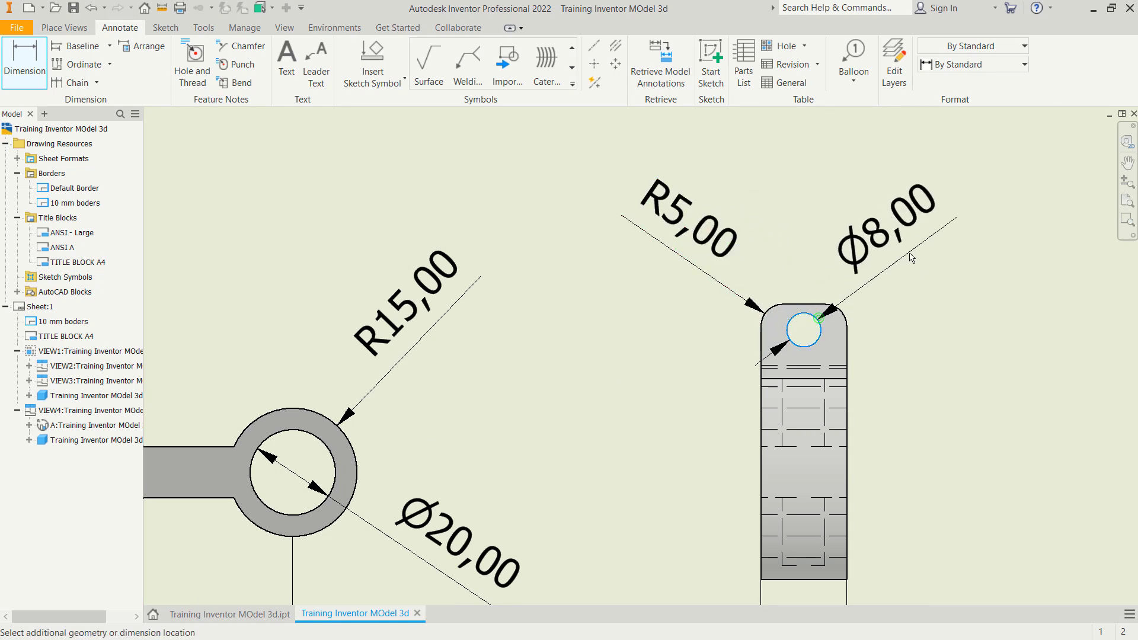
click(887, 274)
Dimension the height and the overall length of the top view
scroll(864, 303, up, 2)
scroll(863, 303, down, 4)
scroll(619, 306, up, 3)
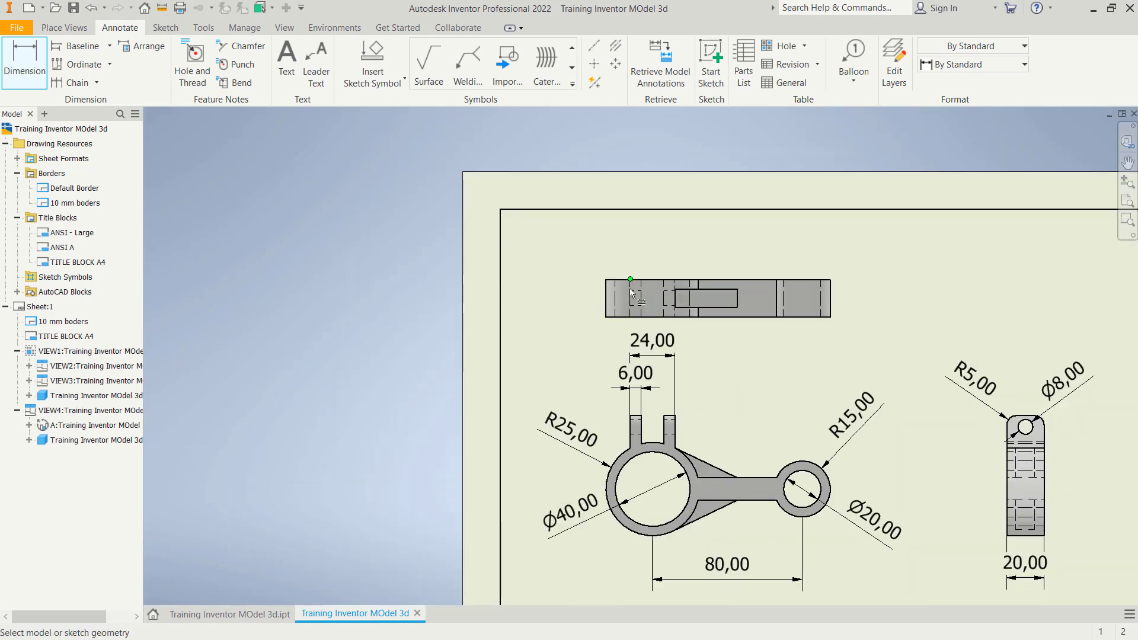
click(585, 329)
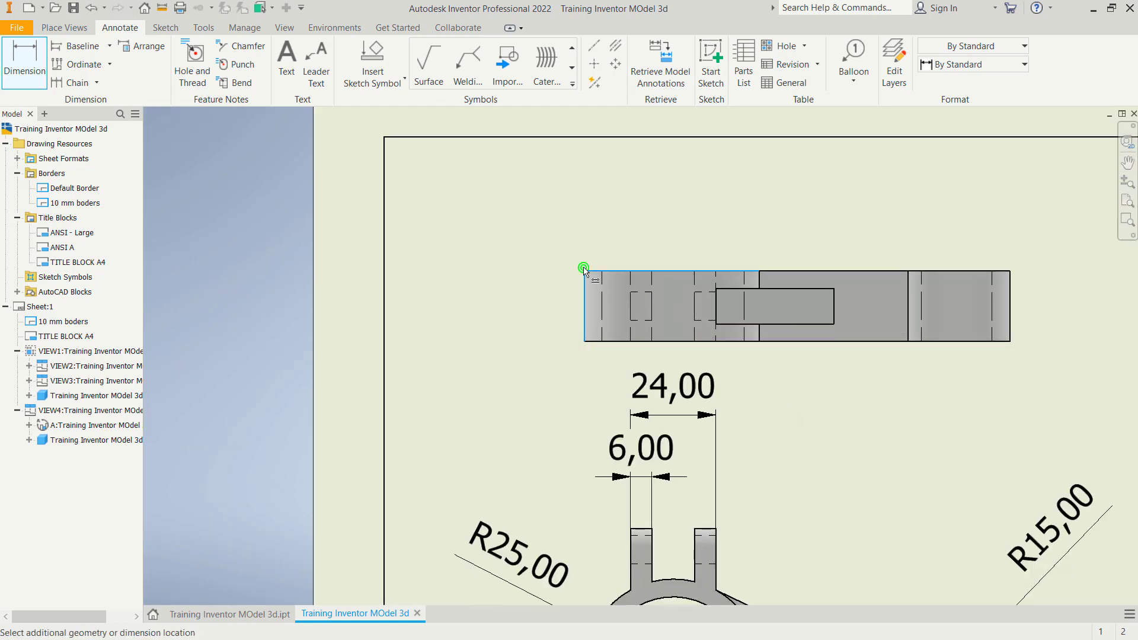
click(583, 267)
click(531, 297)
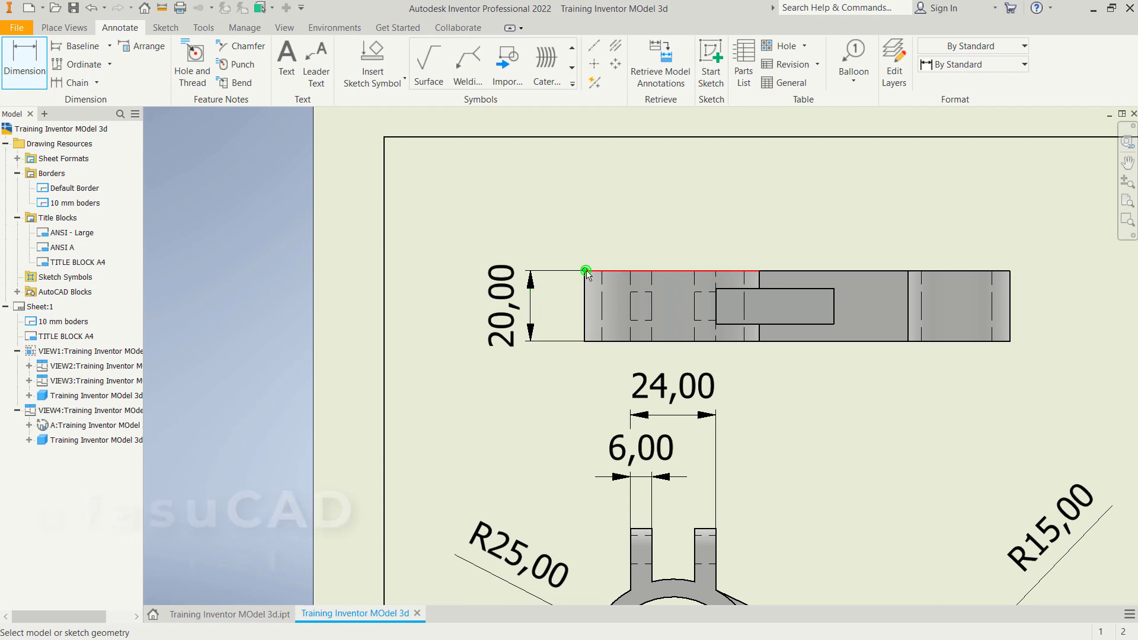
click(1010, 270)
click(1012, 220)
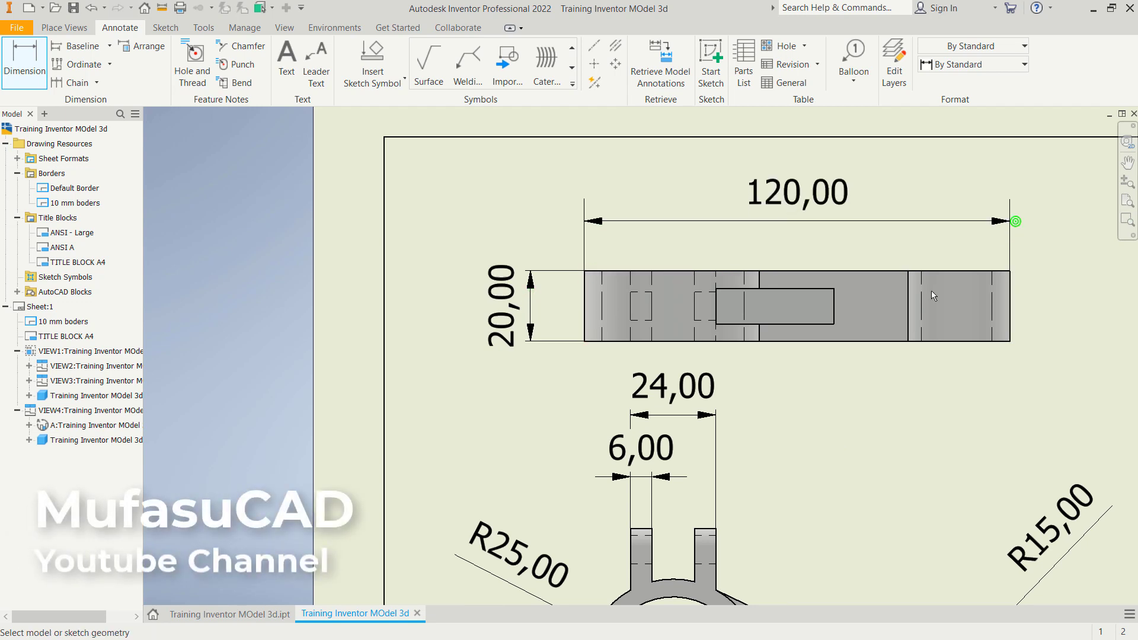
scroll(933, 297, down, 3)
scroll(889, 308, down, 4)
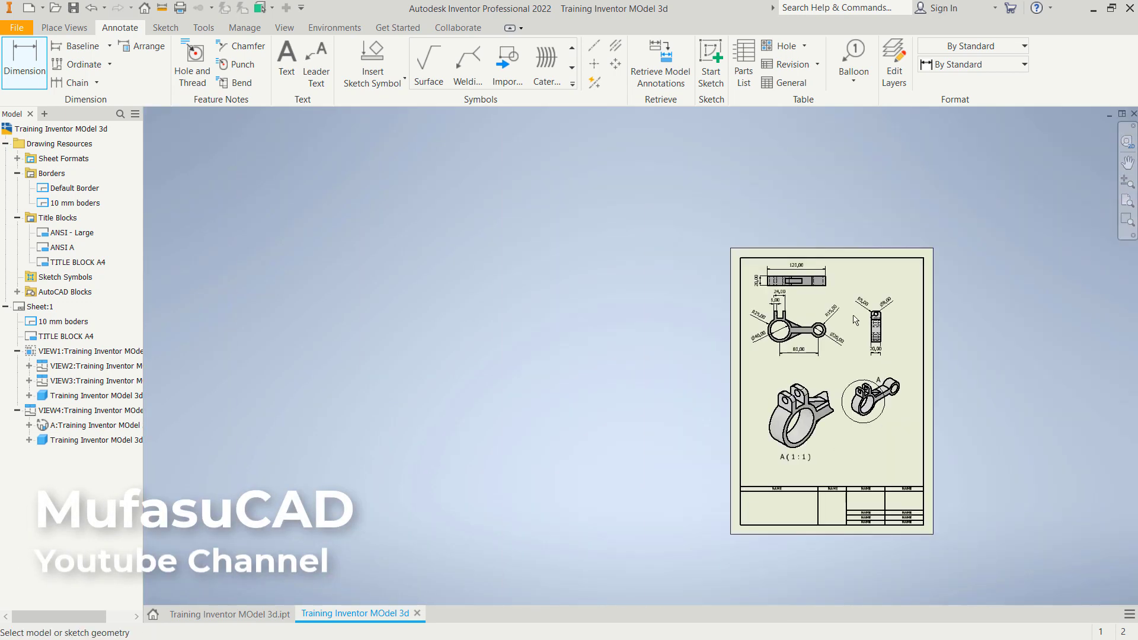
Review the dimensioned views across the whole sheet, check the part model file, and end the Dimension command
scroll(855, 320, up, 2)
scroll(855, 320, down, 3)
scroll(730, 267, up, 5)
scroll(729, 273, down, 5)
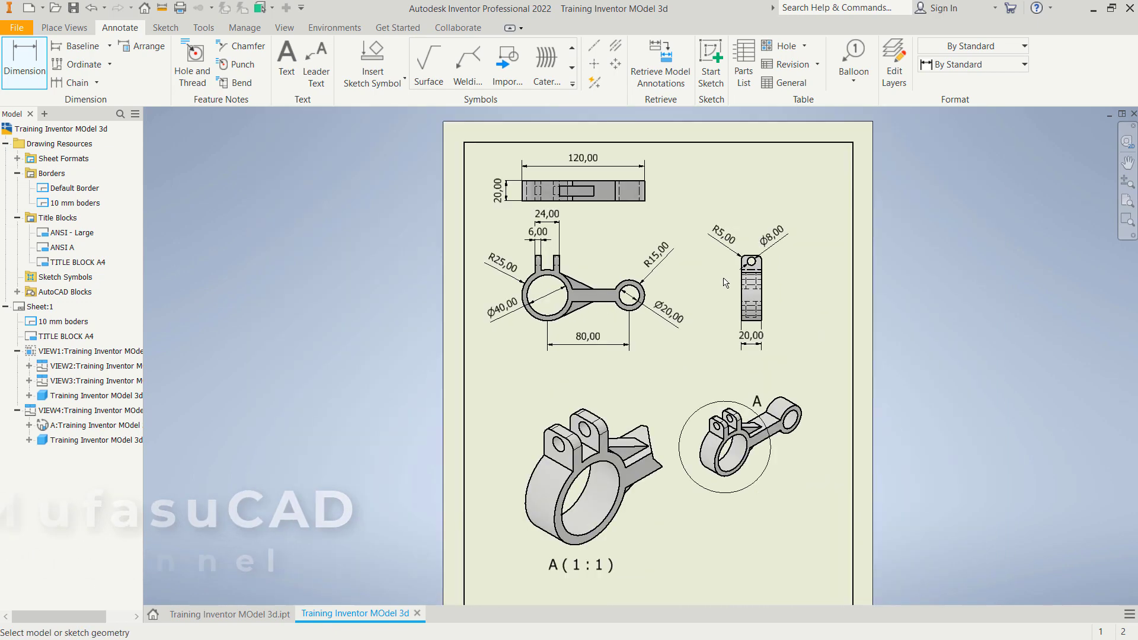
scroll(725, 282, up, 3)
scroll(722, 331, down, 3)
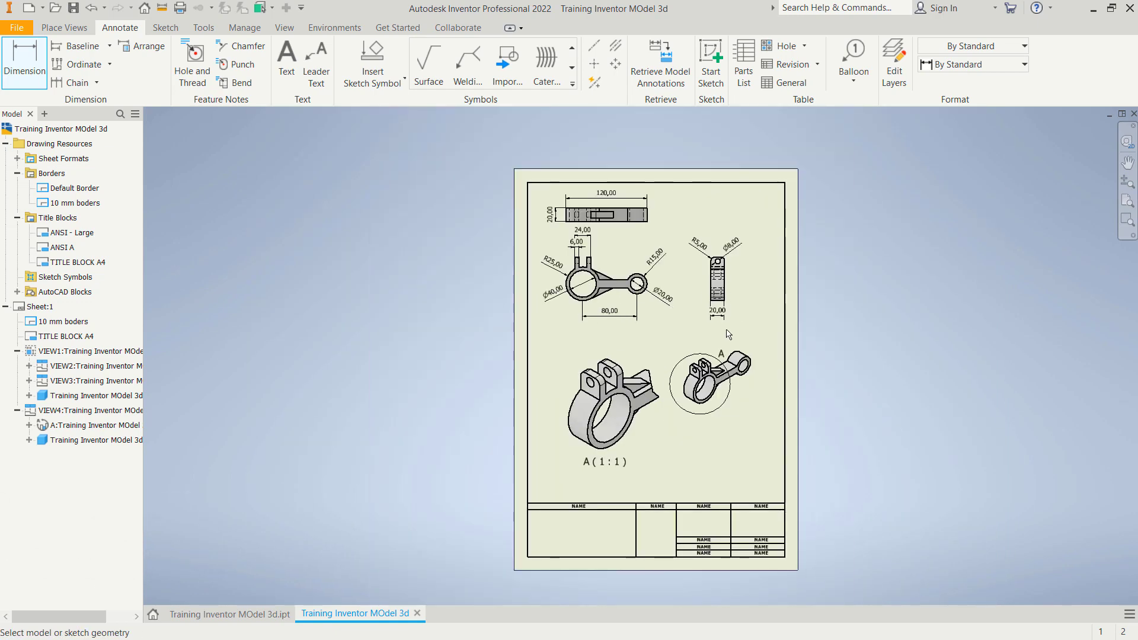
scroll(698, 308, up, 1)
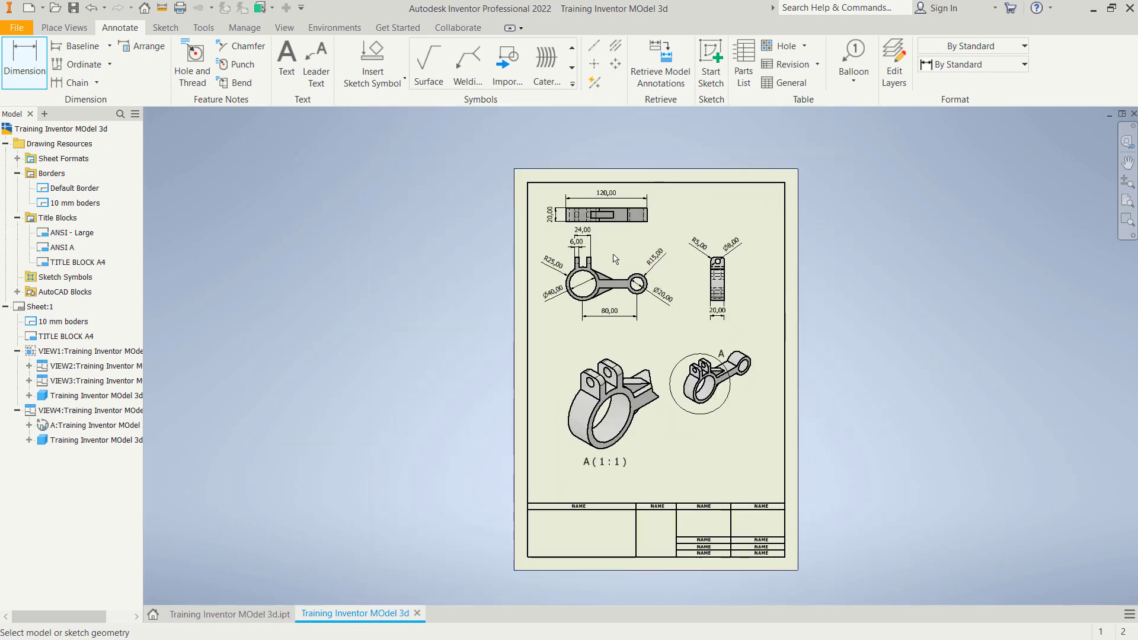
click(237, 614)
click(354, 614)
key(Escape)
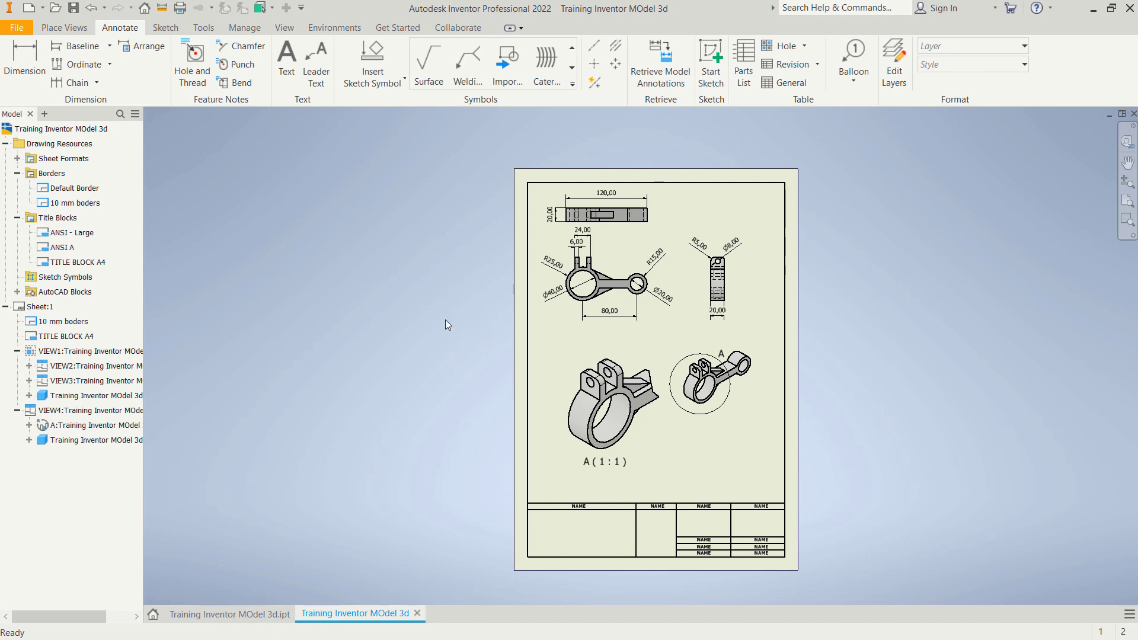
Set the page orientation to Portrait in the print setup for the Microsoft Print to PDF printer
click(25, 29)
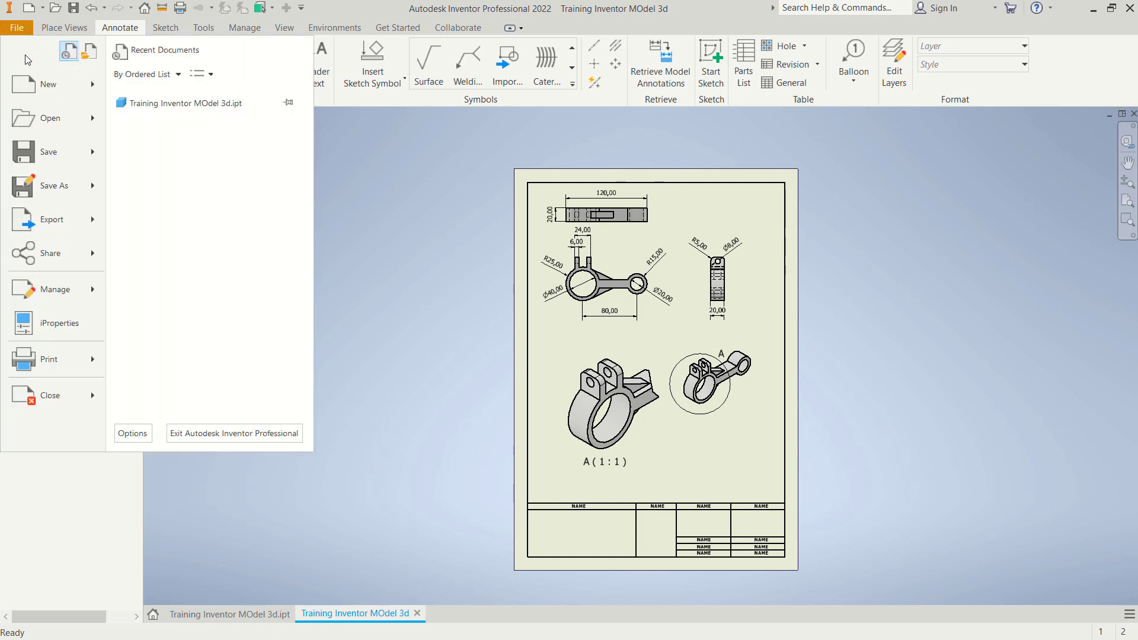
click(90, 360)
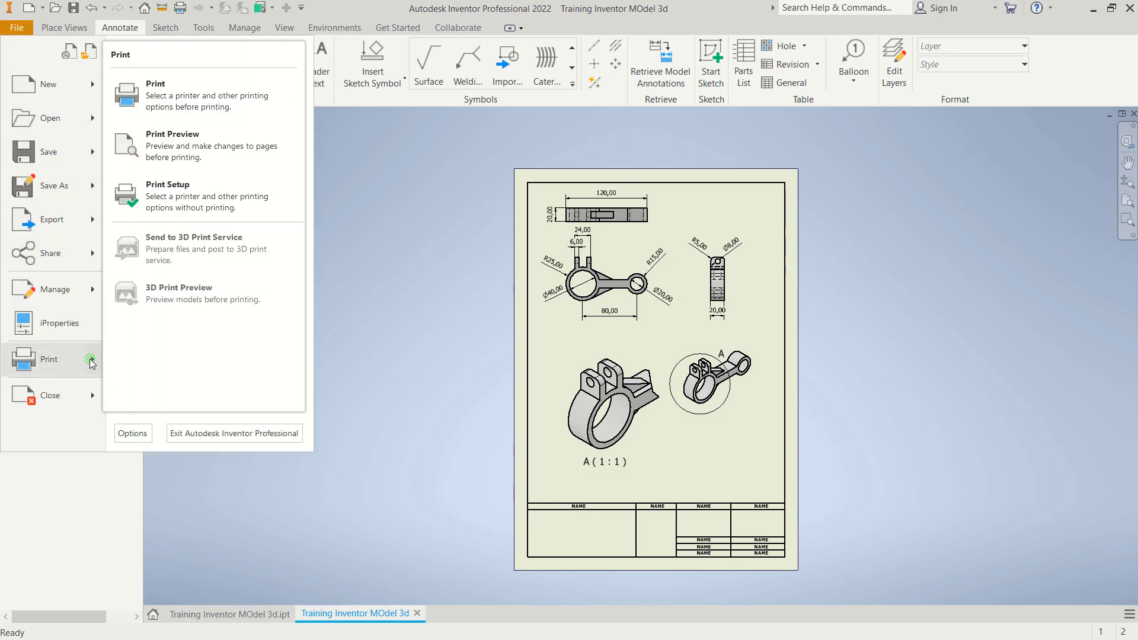
click(174, 195)
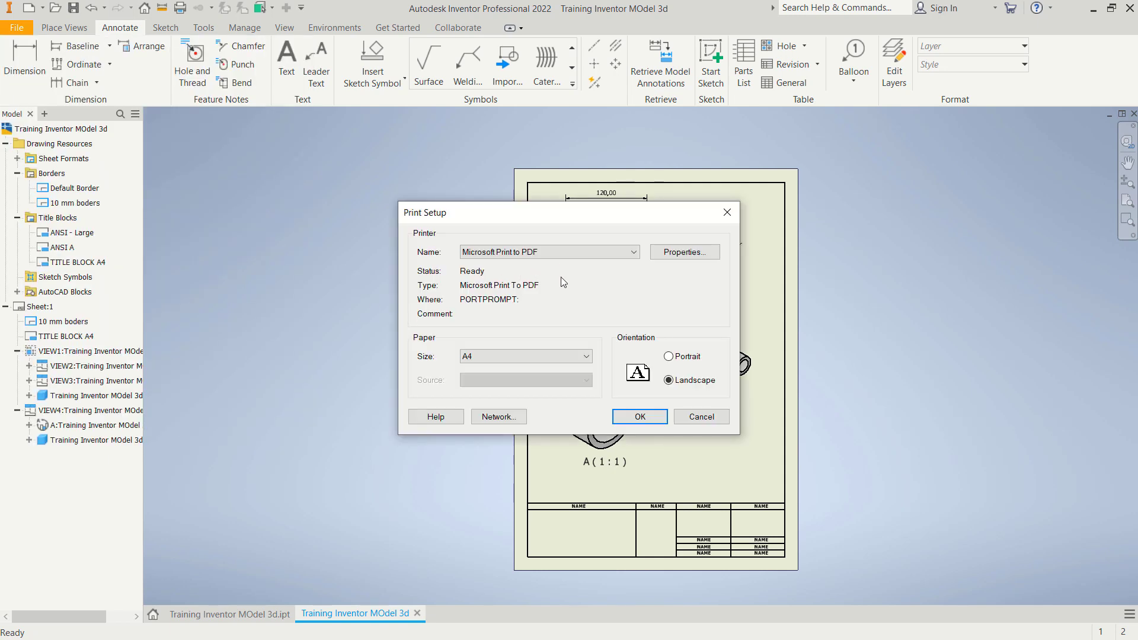
click(670, 357)
click(650, 422)
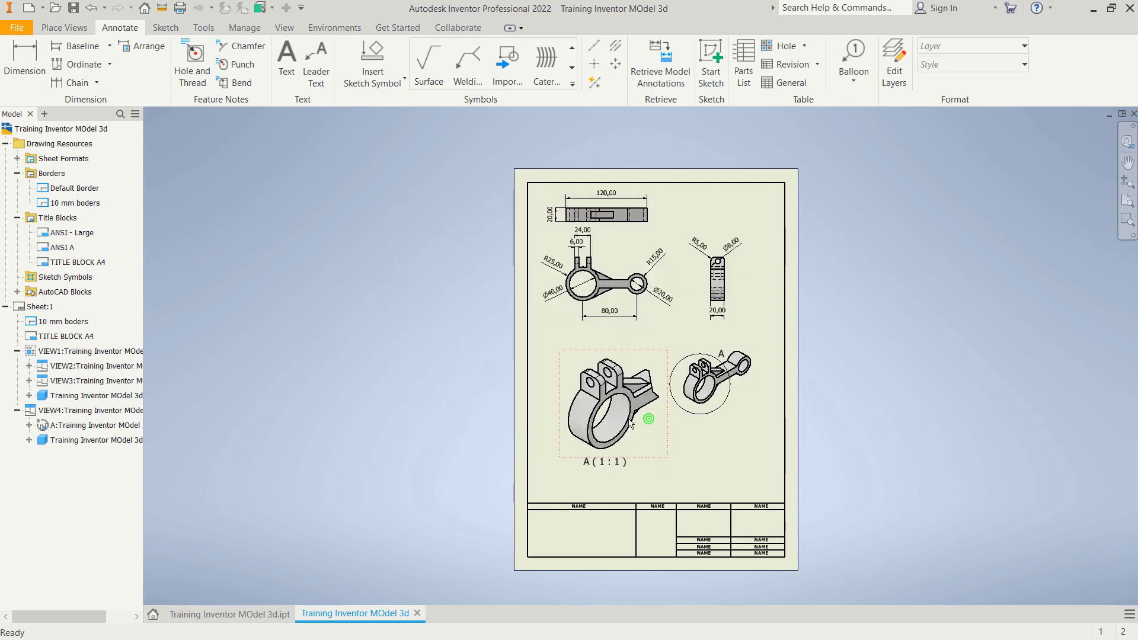
Open the print preview of the drawing sheet
click(18, 28)
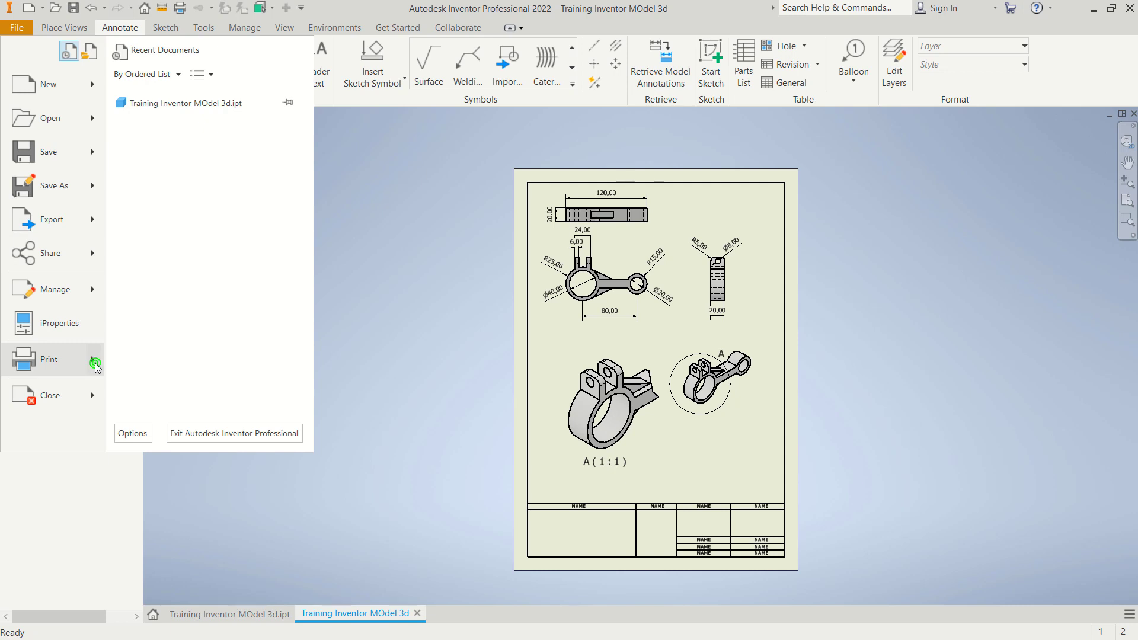
mouse_move(95, 367)
click(182, 145)
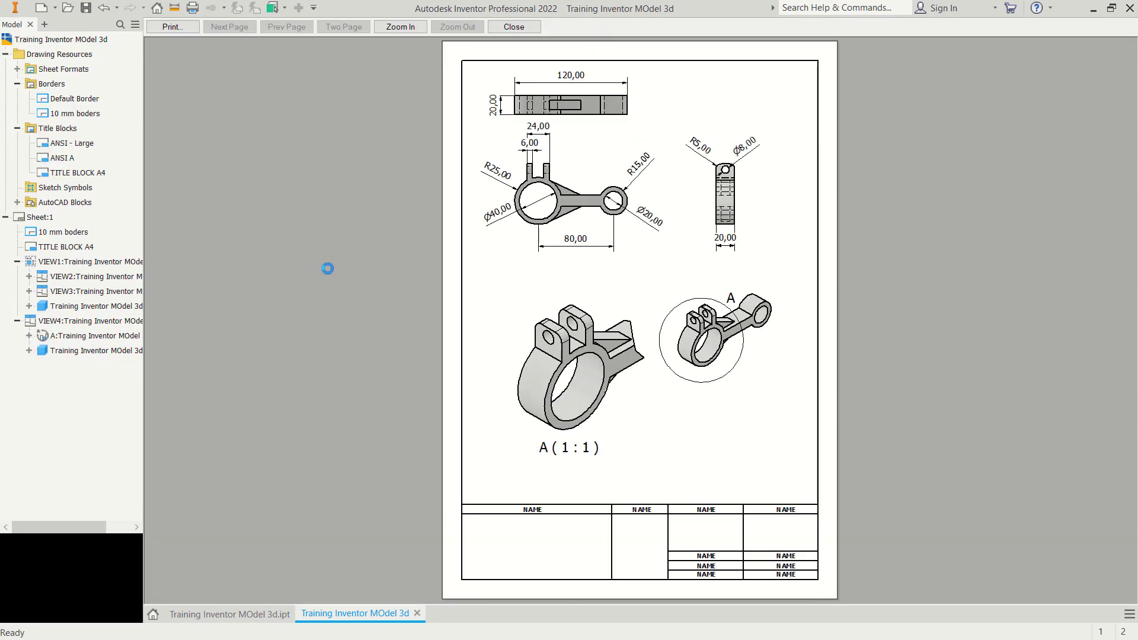